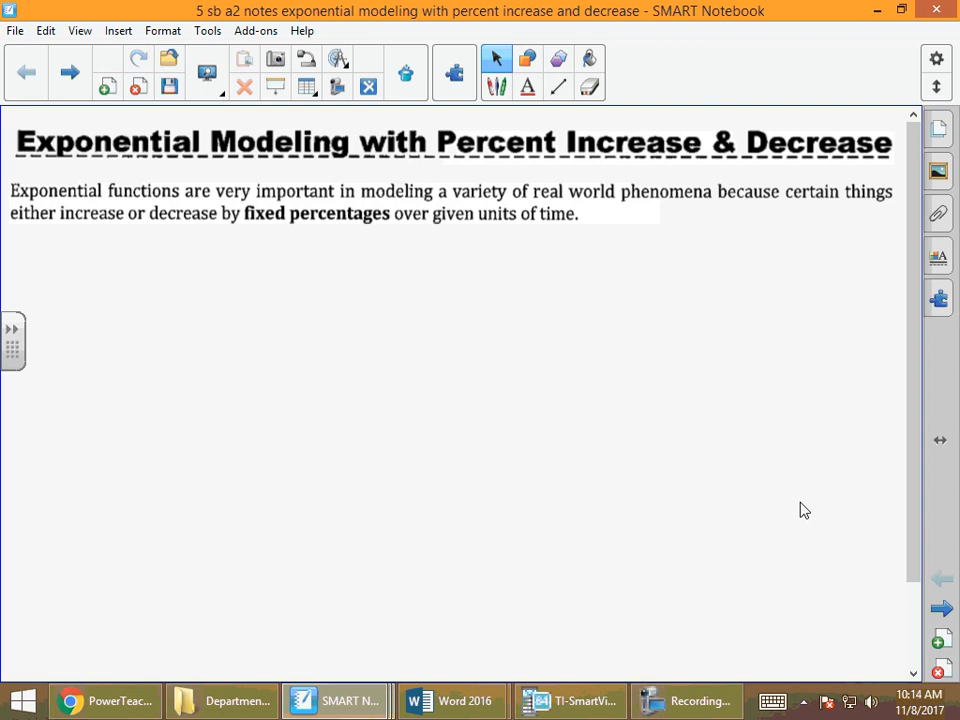
# Step: Advance to the next notes page reviewing percents with the Find 22% of 80 exercise
pyautogui.click(944, 612)
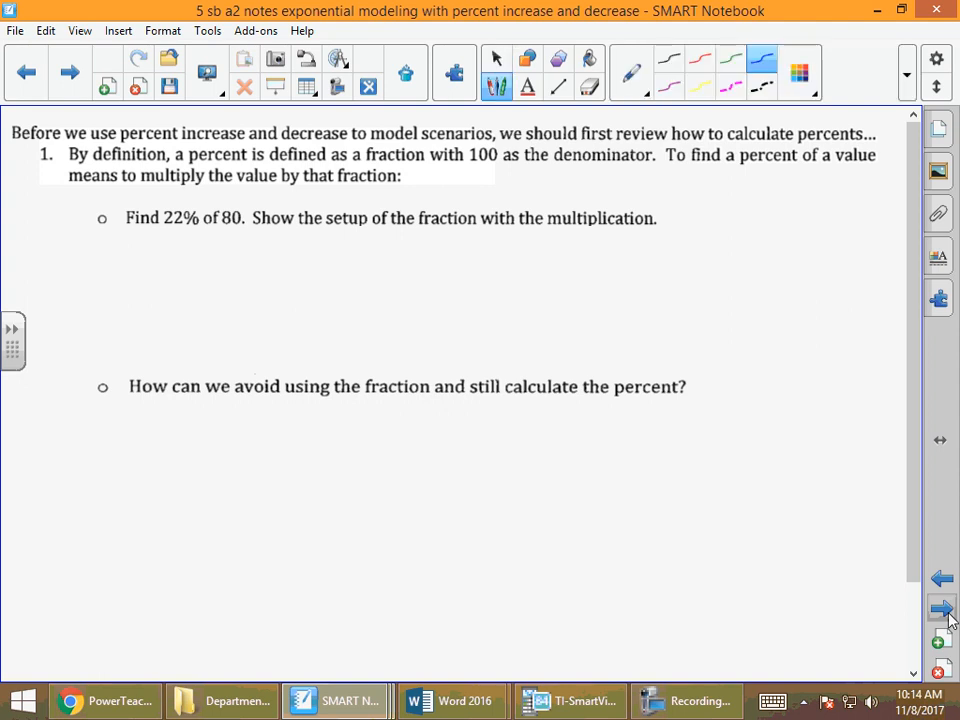
# Step: Handwrite the fraction 22 over 100, a multiplication dot, and 80 in blue below the exercise
pyautogui.moveTo(203, 252)
pyautogui.mouseDown()
pyautogui.moveTo(223, 280)
pyautogui.moveTo(256, 278)
pyautogui.mouseUp()
pyautogui.moveTo(188, 287); pyautogui.dragTo(283, 287)
pyautogui.moveTo(211, 300); pyautogui.dragTo(211, 332)
pyautogui.moveTo(232, 301); pyautogui.dragTo(260, 302)
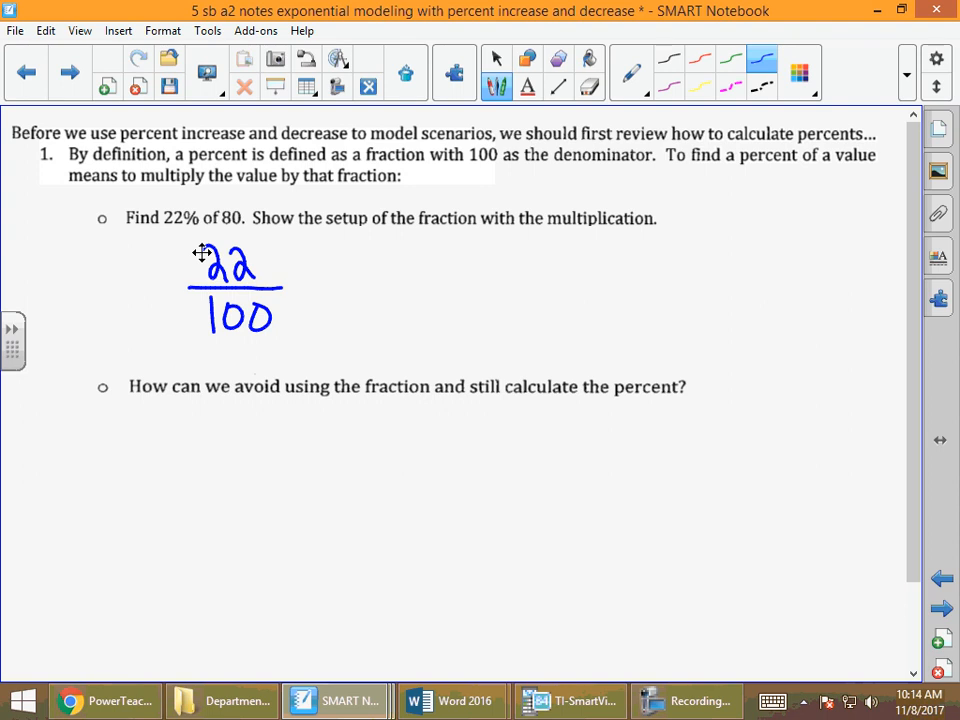
pyautogui.click(296, 284)
pyautogui.moveTo(352, 252); pyautogui.dragTo(371, 254)
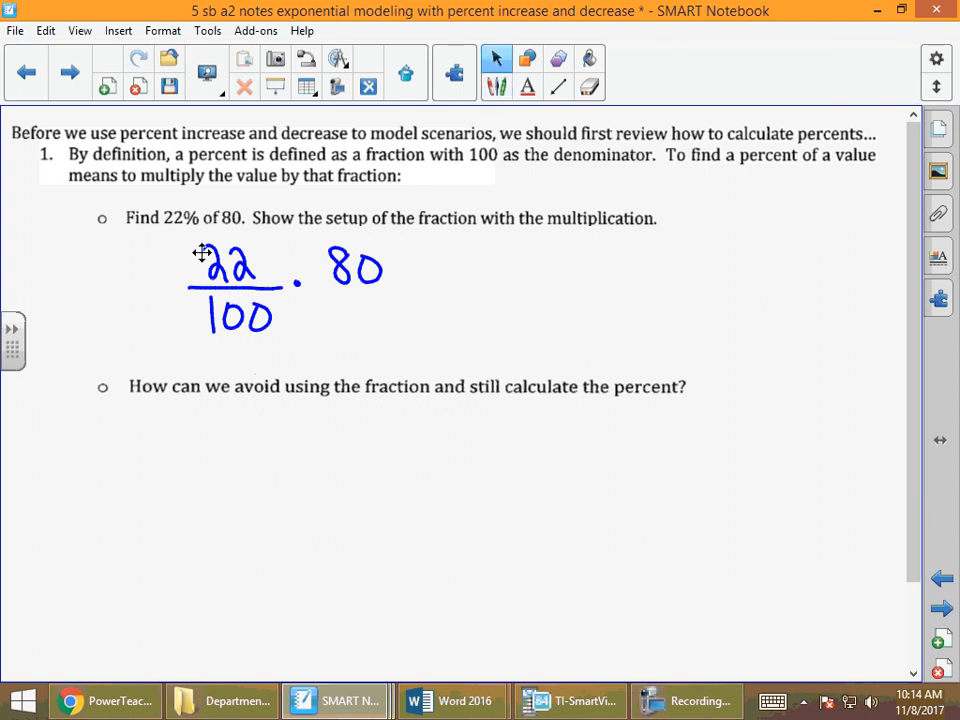
# Step: On the TI-SmartView calculator, enter 22/100*80 with the fraction template and evaluate it to 88/5
pyautogui.click(583, 698)
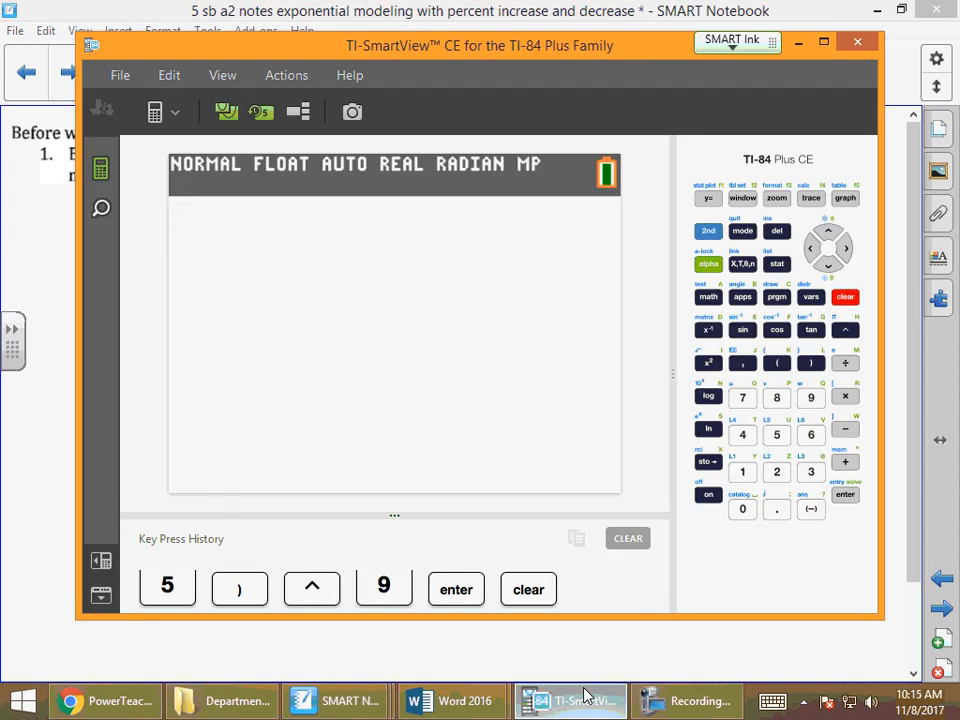
pyautogui.click(708, 264)
pyautogui.click(708, 198)
pyautogui.click(846, 495)
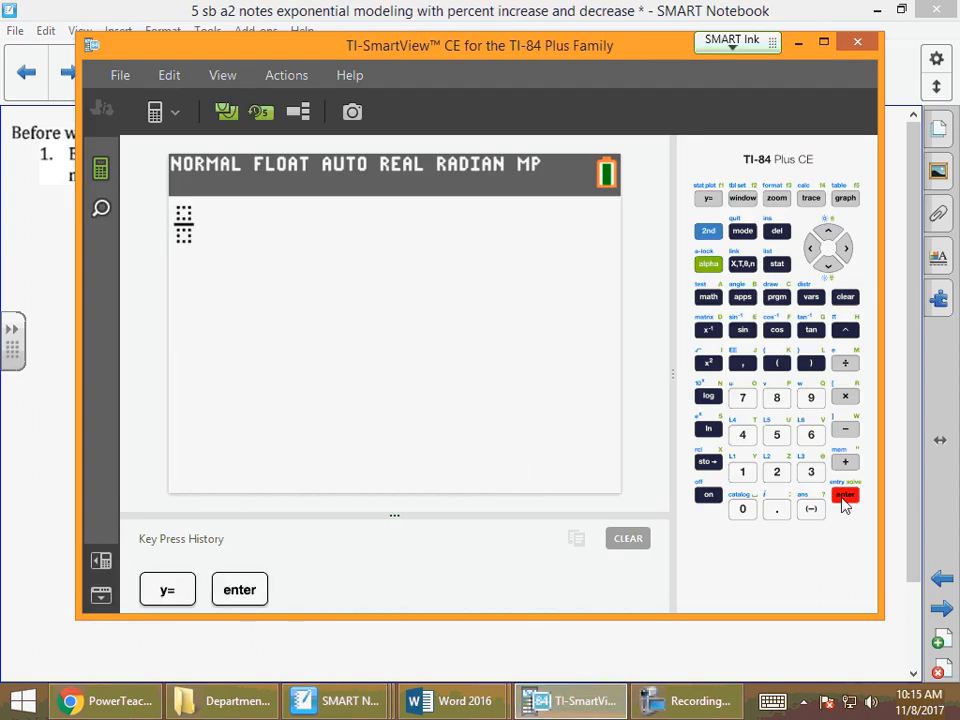
pyautogui.click(776, 472)
pyautogui.click(776, 472)
pyautogui.click(827, 264)
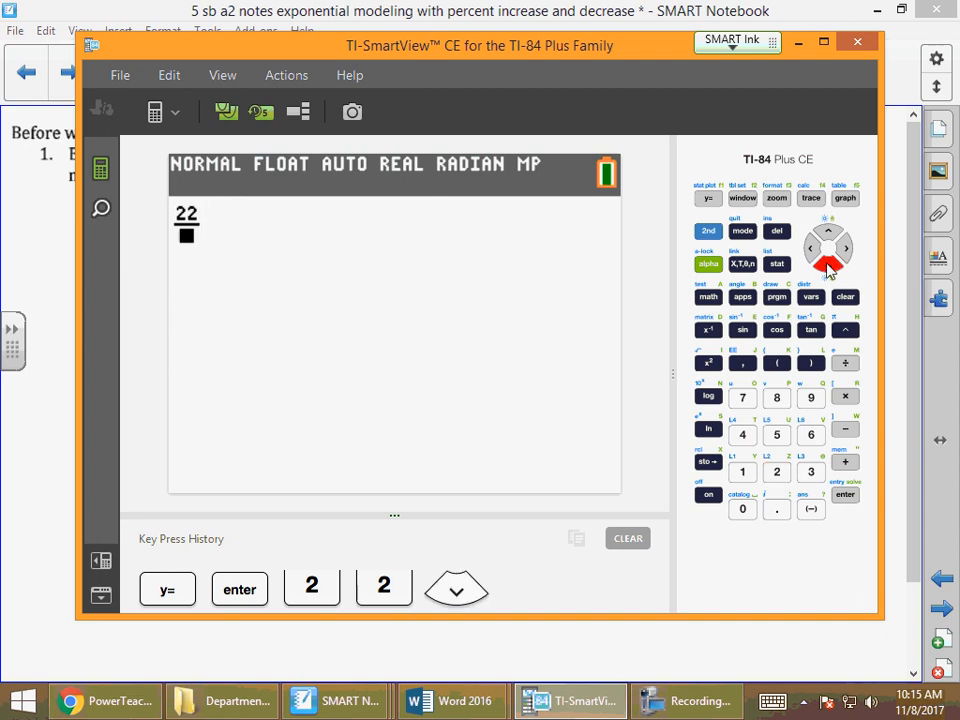
pyautogui.click(742, 472)
pyautogui.click(742, 509)
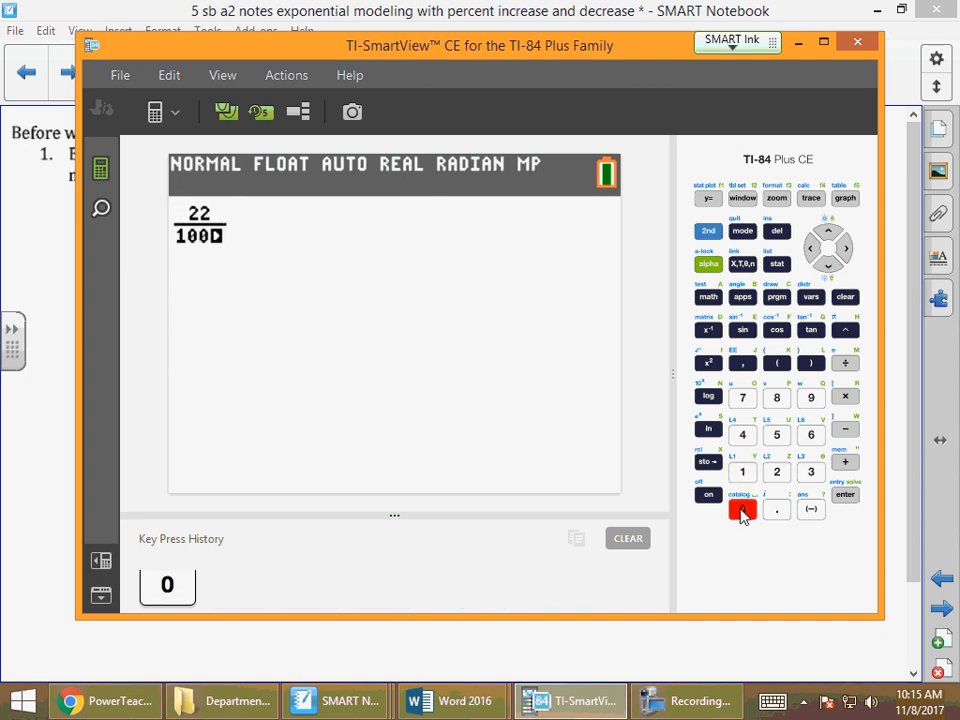
pyautogui.click(845, 250)
pyautogui.click(845, 396)
pyautogui.click(776, 397)
pyautogui.click(742, 509)
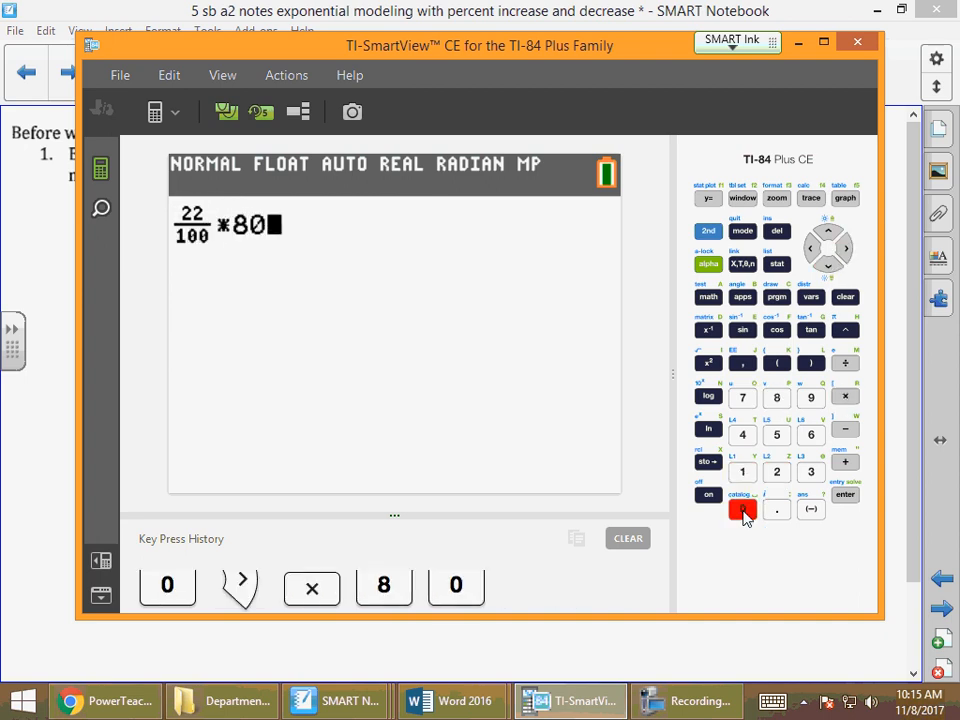
pyautogui.click(845, 495)
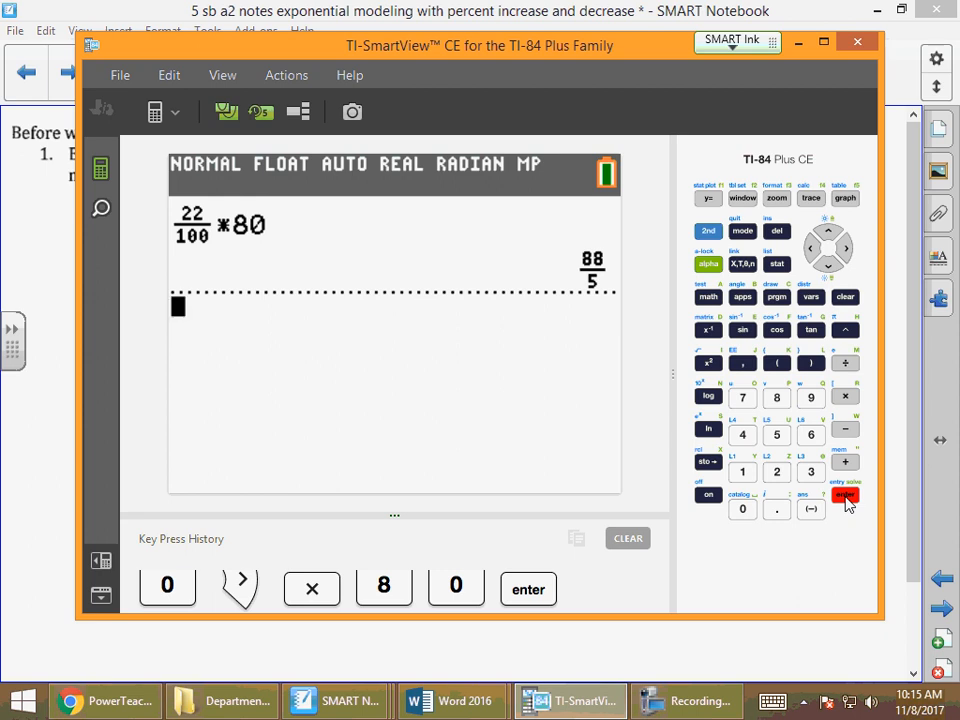
# Step: Evaluate (22/100)*80 to get the decimal result 17.6
pyautogui.click(777, 363)
pyautogui.click(777, 472)
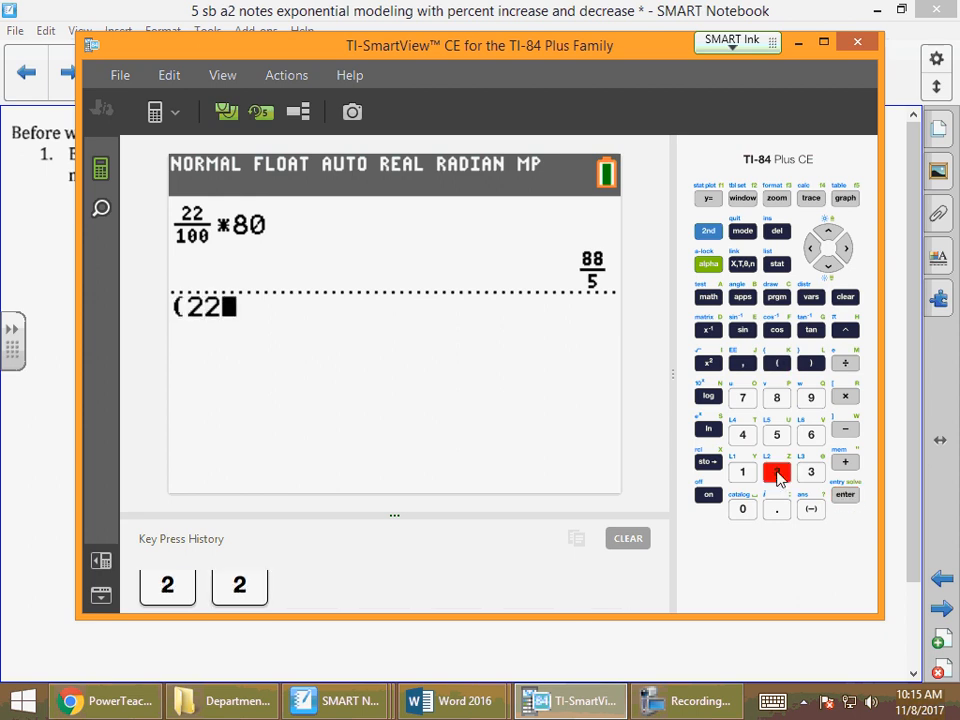
pyautogui.click(845, 364)
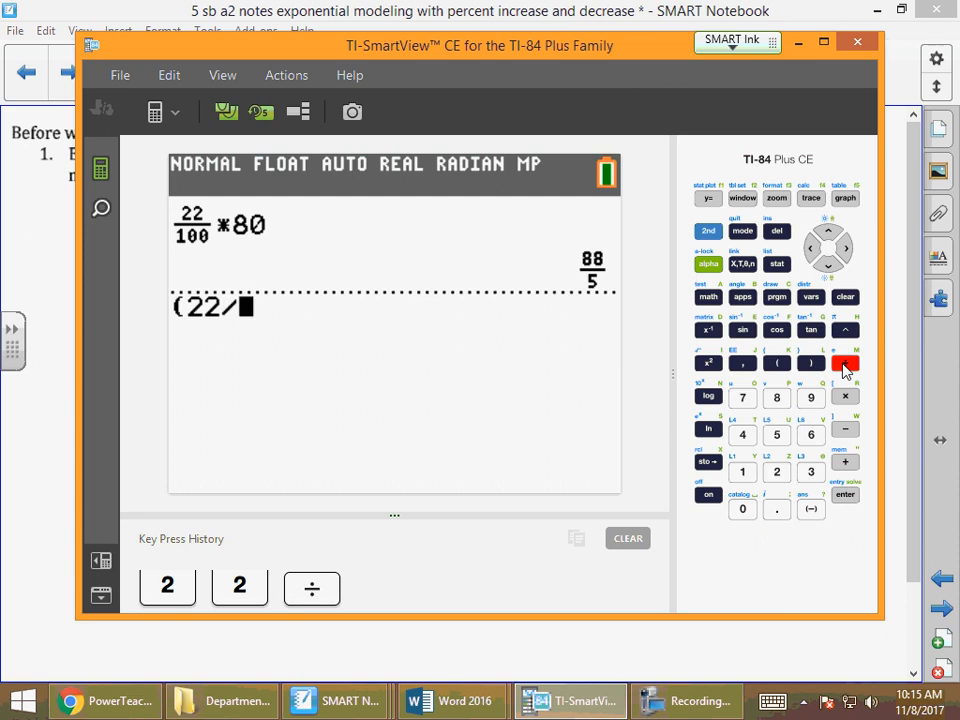
pyautogui.click(742, 472)
pyautogui.click(742, 509)
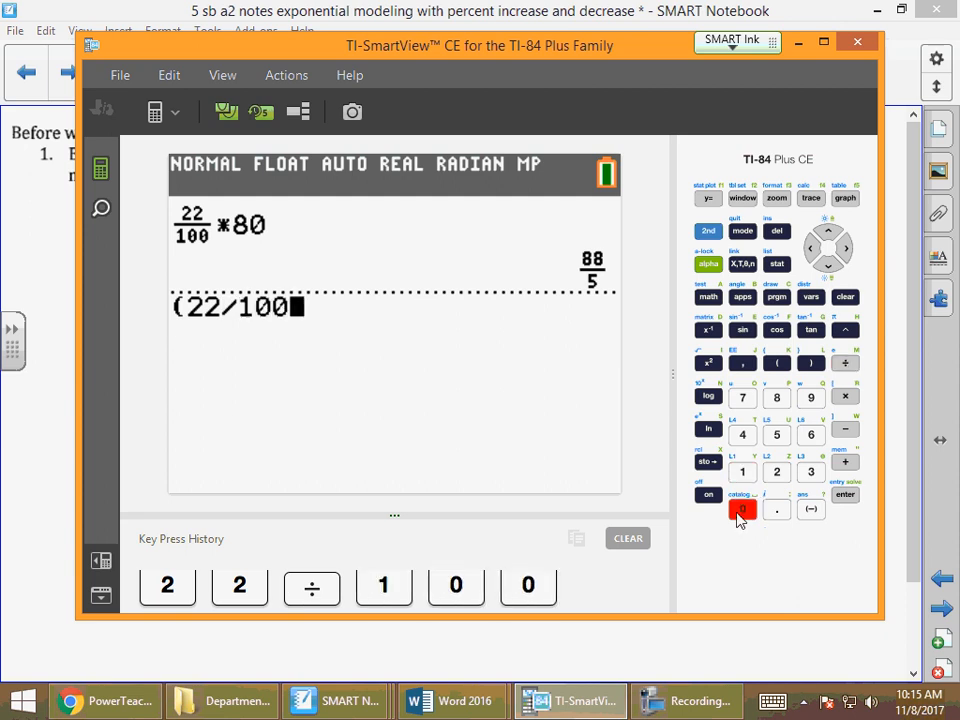
pyautogui.click(810, 364)
pyautogui.click(845, 396)
pyautogui.click(776, 397)
pyautogui.click(742, 509)
pyautogui.click(845, 496)
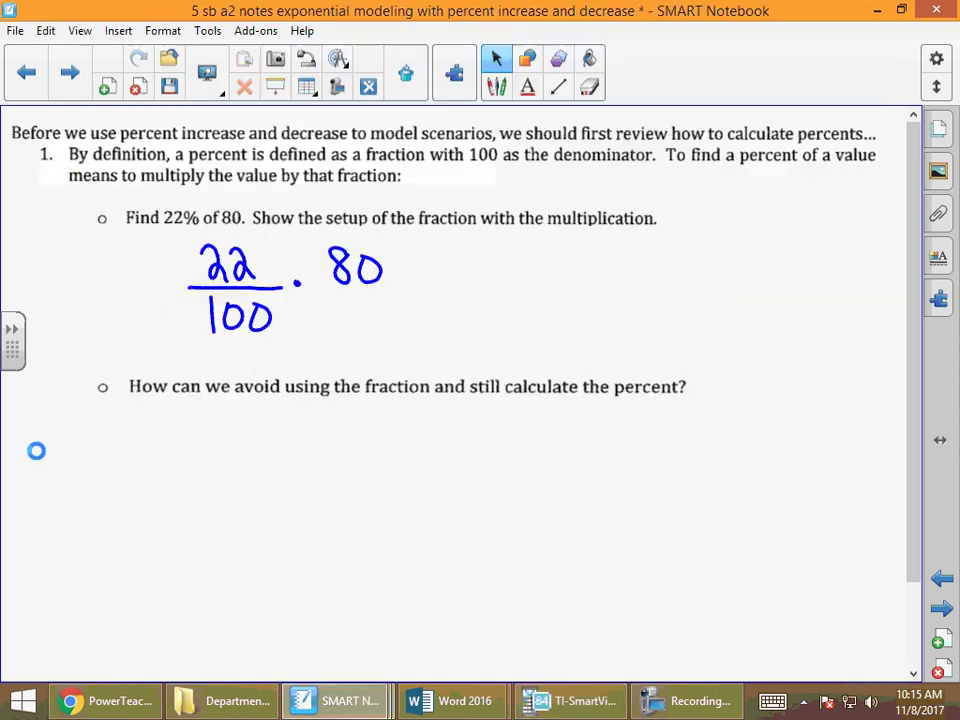
# Step: Place the calculator screen capture on the notes page, shrink it beside the setup, and move the question line up
pyautogui.moveTo(75, 428)
pyautogui.mouseDown()
pyautogui.moveTo(36, 450)
pyautogui.moveTo(320, 322)
pyautogui.mouseUp()
pyautogui.moveTo(470, 300); pyautogui.dragTo(607, 348)
pyautogui.click(775, 495)
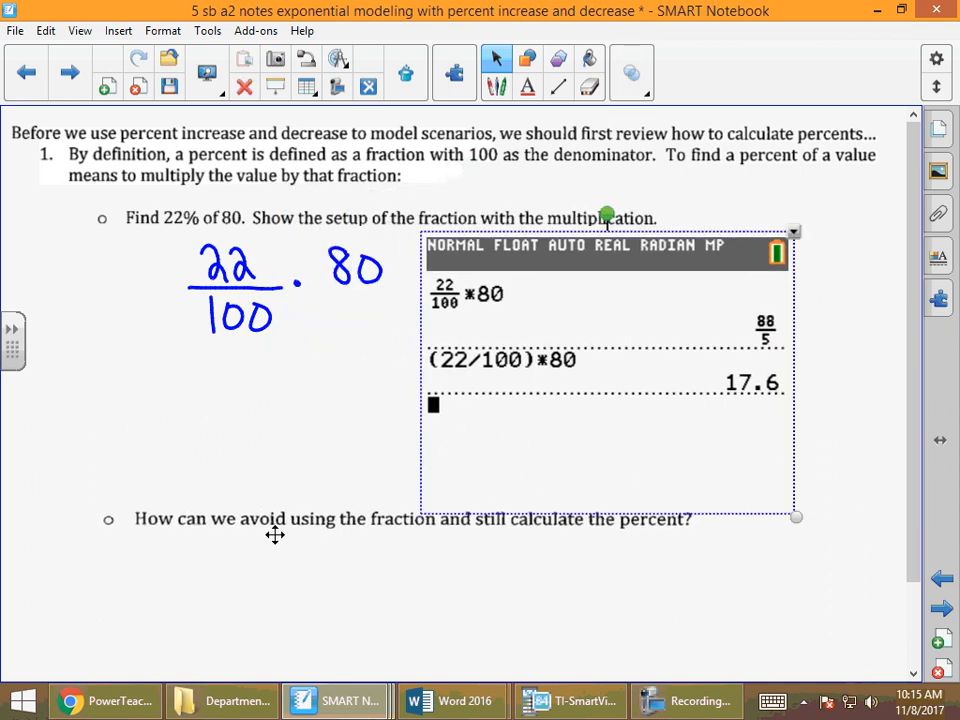
pyautogui.moveTo(795, 512); pyautogui.dragTo(740, 474)
pyautogui.click(206, 402)
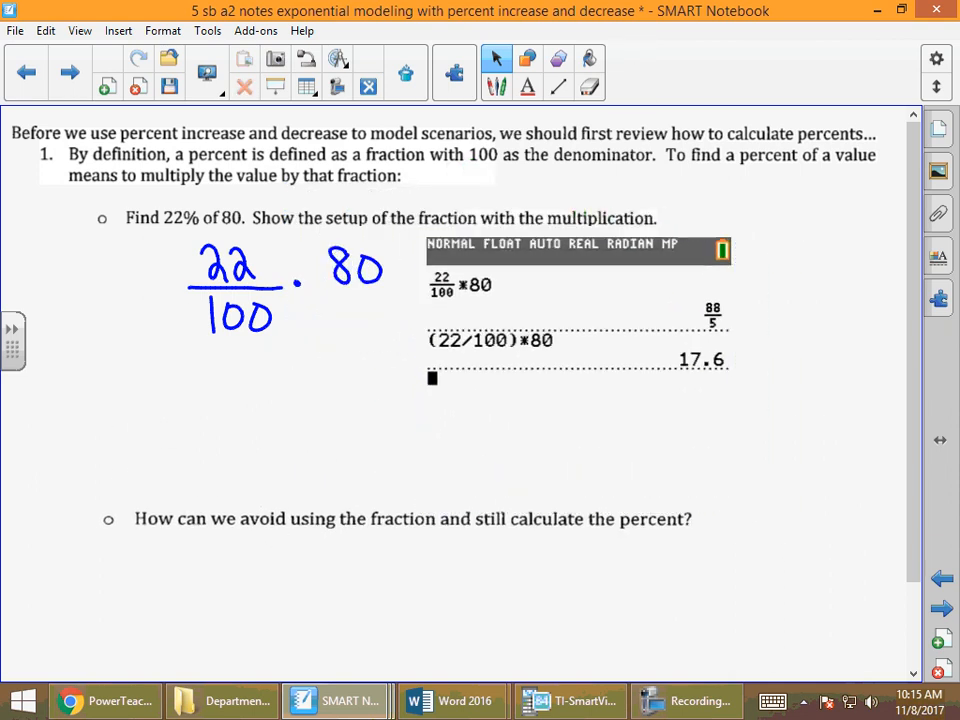
pyautogui.moveTo(400, 518); pyautogui.dragTo(402, 478)
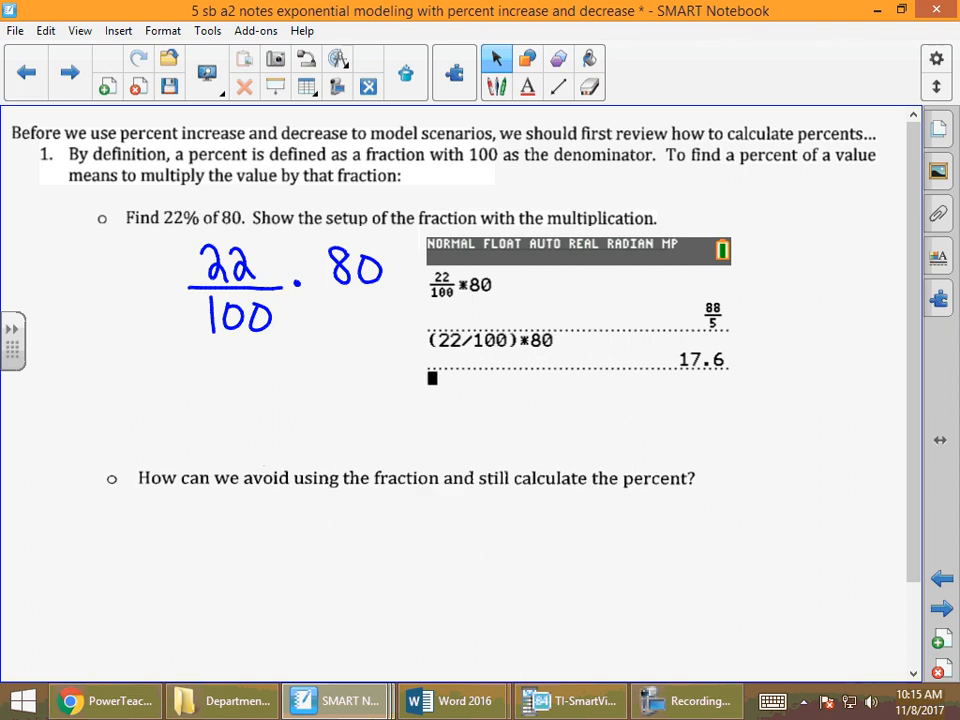
# Step: Handwrite = 88/5 or 17.6 below the fraction setup
pyautogui.moveTo(175, 384)
pyautogui.mouseDown()
pyautogui.moveTo(192, 384)
pyautogui.moveTo(193, 396)
pyautogui.mouseUp()
pyautogui.moveTo(244, 364)
pyautogui.mouseDown()
pyautogui.moveTo(230, 380)
pyautogui.moveTo(243, 366)
pyautogui.moveTo(266, 366)
pyautogui.mouseUp()
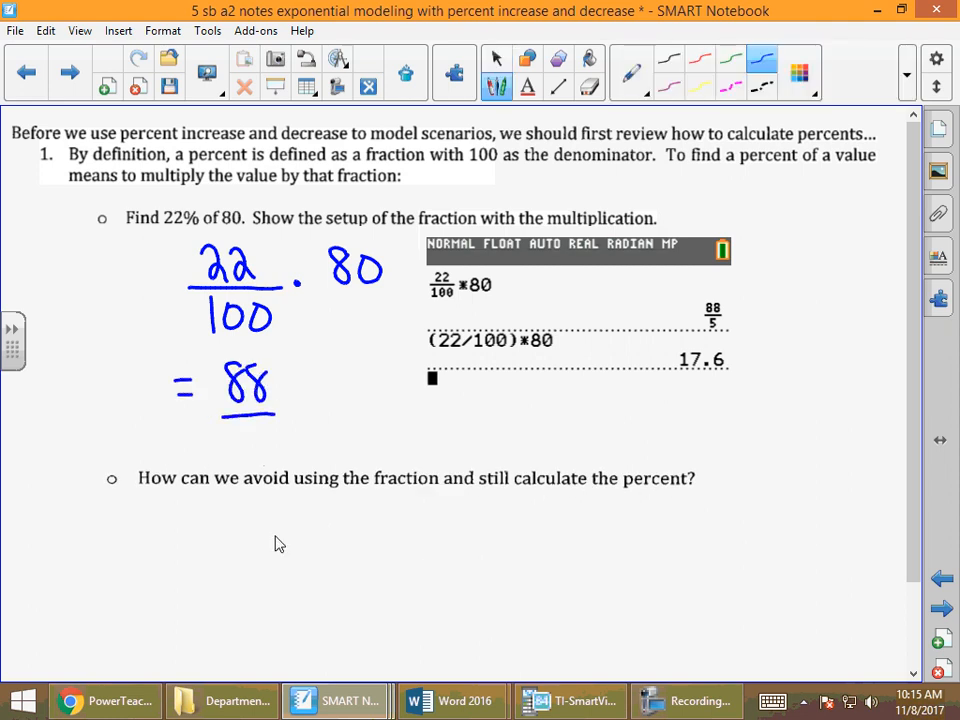
pyautogui.click(245, 428)
pyautogui.moveTo(222, 413)
pyautogui.mouseDown()
pyautogui.moveTo(275, 412)
pyautogui.moveTo(238, 456)
pyautogui.mouseUp()
pyautogui.moveTo(246, 428)
pyautogui.mouseDown()
pyautogui.moveTo(295, 411)
pyautogui.moveTo(315, 428)
pyautogui.moveTo(375, 428)
pyautogui.mouseUp()
pyautogui.click(396, 424)
pyautogui.moveTo(426, 392); pyautogui.dragTo(414, 412)
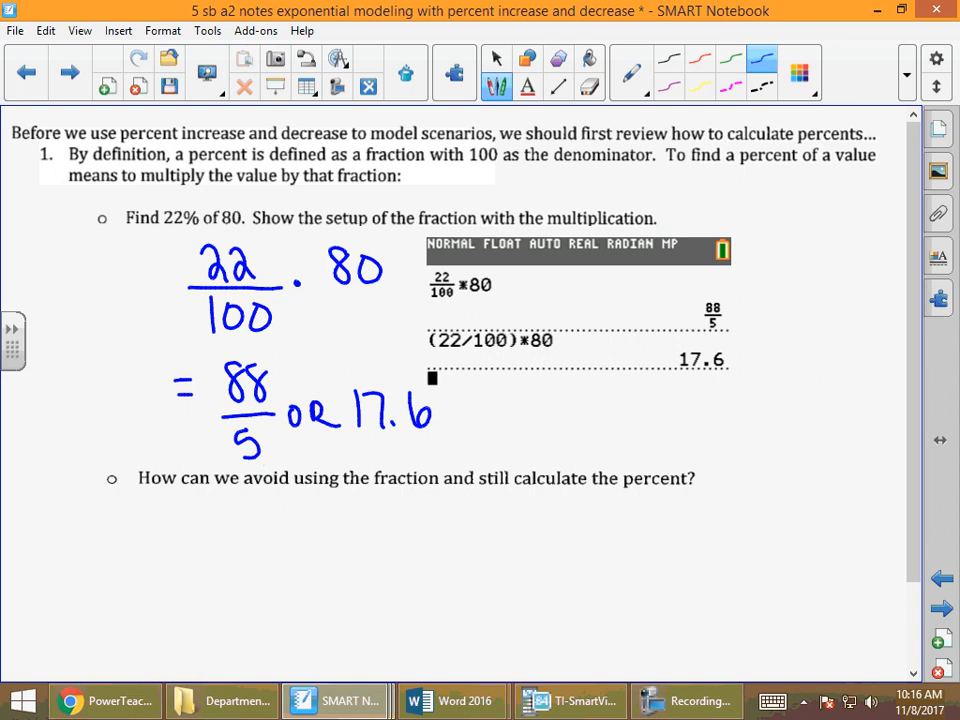
pyautogui.click(690, 700)
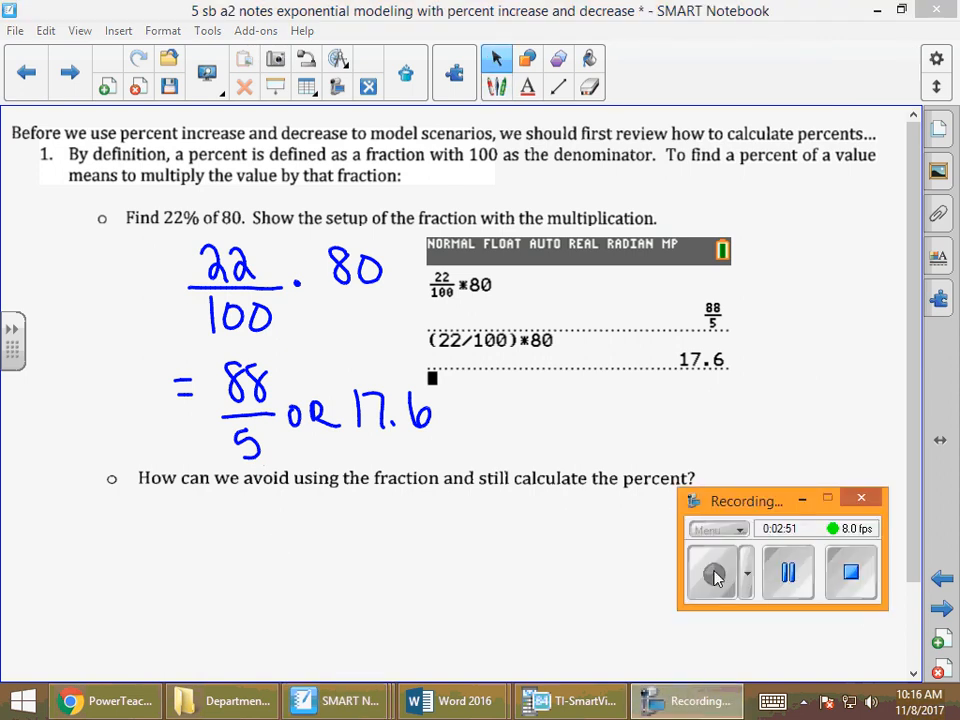
pyautogui.click(802, 498)
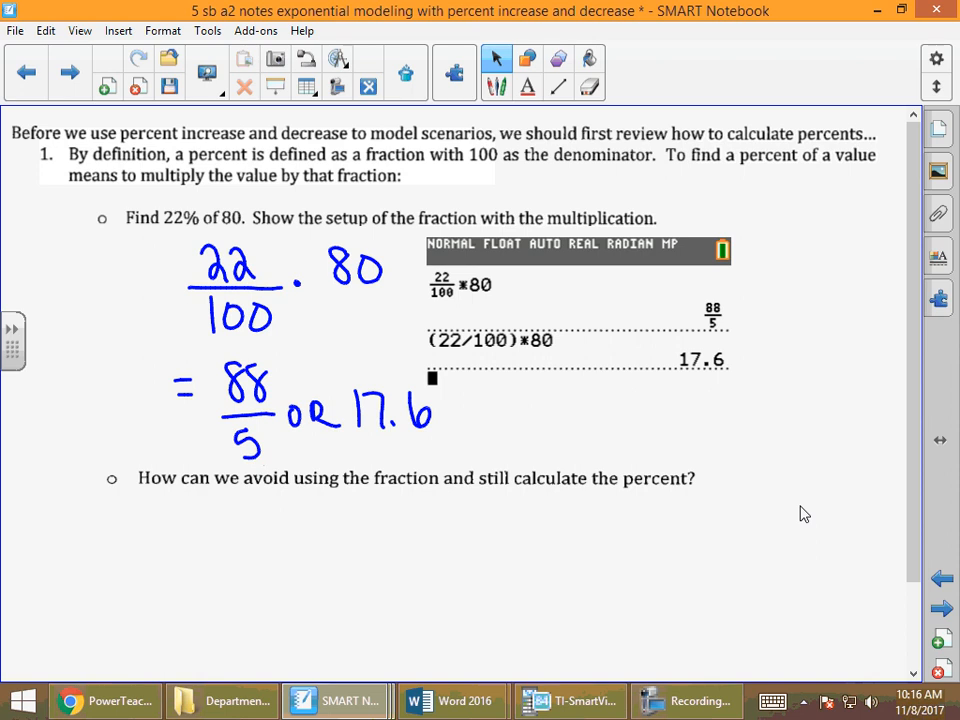
pyautogui.scroll(-1, 800, 513)
pyautogui.scroll(-2, 880, 510)
# Step: Write 22% in blue, then in green add a decimal-shift arrow and = .22
pyautogui.moveTo(155, 412)
pyautogui.mouseDown()
pyautogui.moveTo(180, 437)
pyautogui.moveTo(202, 438)
pyautogui.moveTo(214, 401)
pyautogui.moveTo(222, 440)
pyautogui.moveTo(240, 427)
pyautogui.mouseUp()
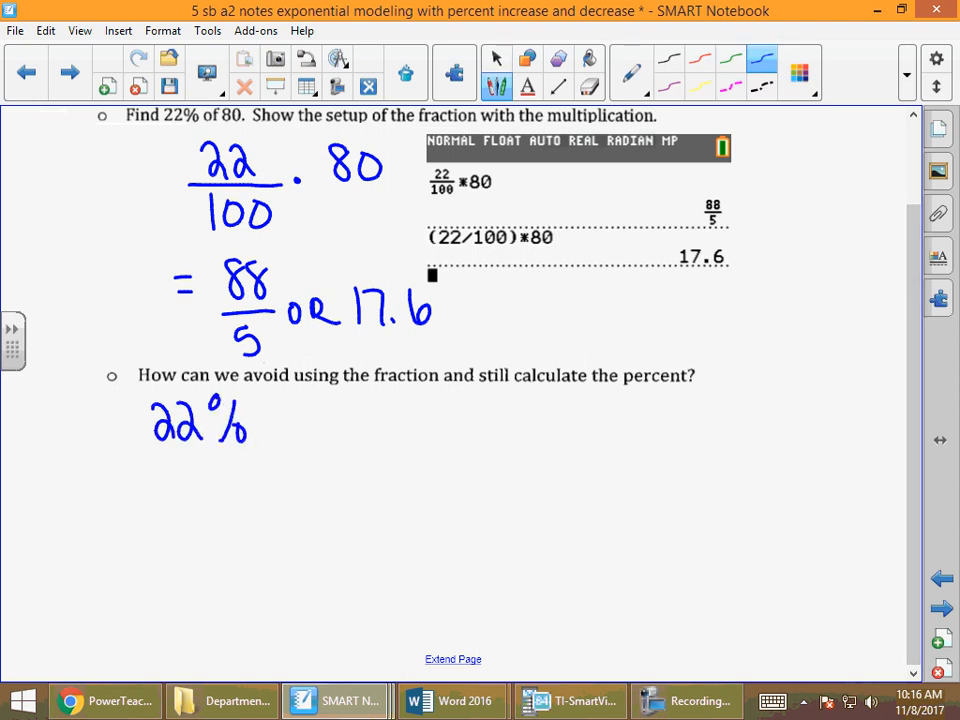
pyautogui.click(700, 704)
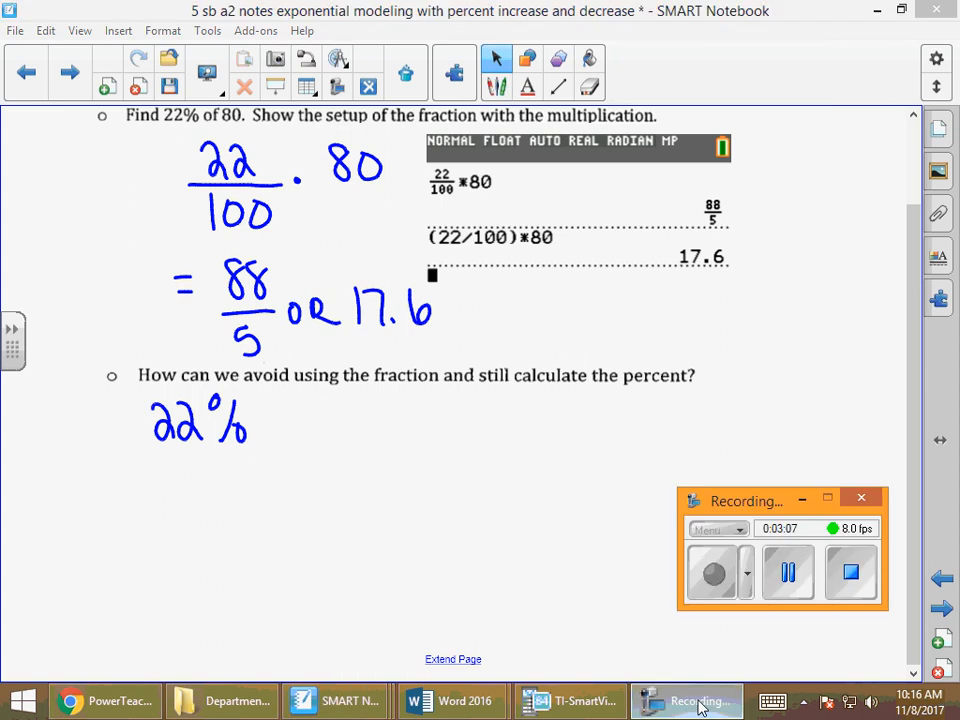
pyautogui.click(802, 499)
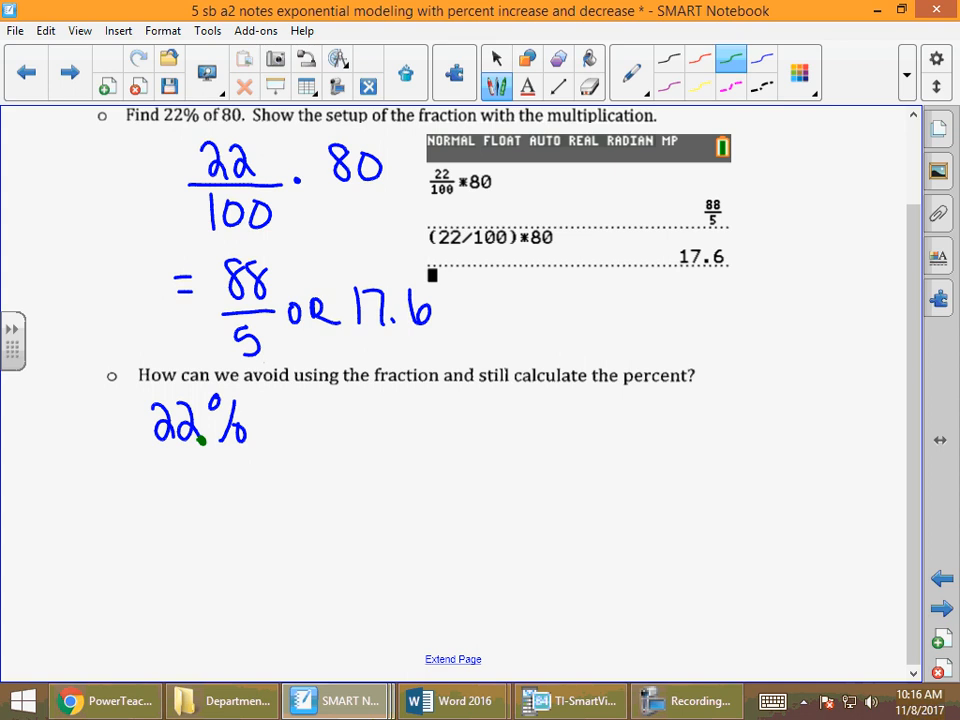
pyautogui.moveTo(197, 447)
pyautogui.mouseDown()
pyautogui.moveTo(152, 462)
pyautogui.moveTo(134, 446)
pyautogui.mouseUp()
pyautogui.moveTo(264, 419)
pyautogui.mouseDown()
pyautogui.moveTo(290, 418)
pyautogui.moveTo(290, 427)
pyautogui.mouseUp()
pyautogui.click(326, 428)
pyautogui.click(203, 440)
pyautogui.moveTo(352, 410)
pyautogui.mouseDown()
pyautogui.moveTo(374, 436)
pyautogui.moveTo(410, 436)
pyautogui.mouseUp()
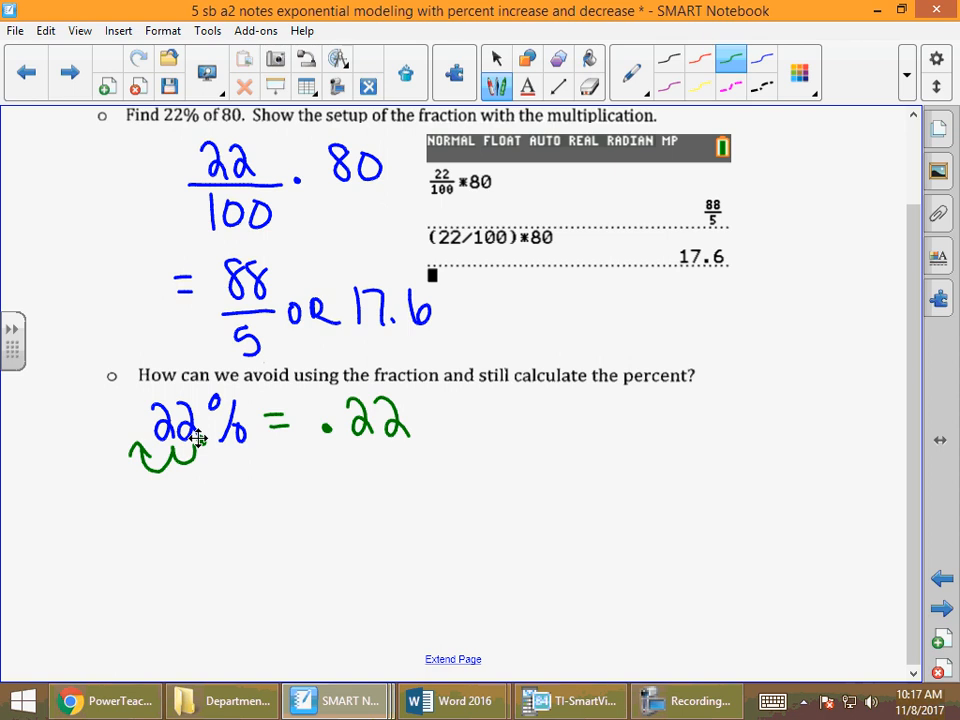
# Step: Handwrite .22(80) on the line below and stop inking
pyautogui.click(334, 508)
pyautogui.moveTo(351, 488)
pyautogui.mouseDown()
pyautogui.moveTo(376, 512)
pyautogui.moveTo(408, 512)
pyautogui.moveTo(432, 527)
pyautogui.mouseUp()
pyautogui.moveTo(472, 486)
pyautogui.mouseDown()
pyautogui.moveTo(488, 487)
pyautogui.moveTo(506, 533)
pyautogui.mouseUp()
pyautogui.press('Escape')
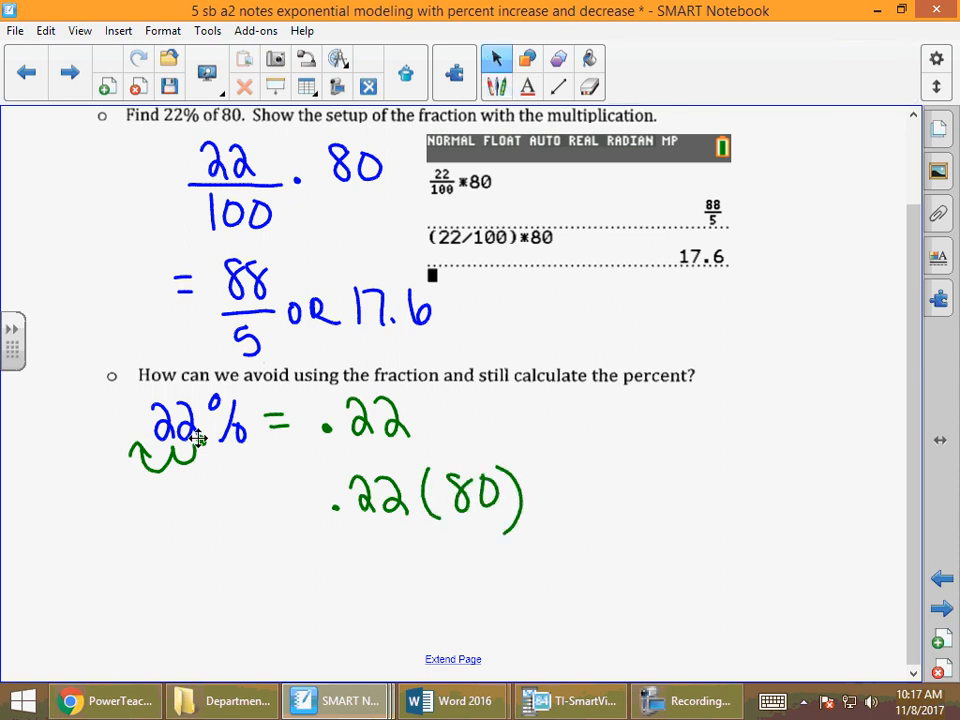
# Step: On the calculator evaluate .22*80 to confirm 17.6, then bring the notes page forward
pyautogui.click(579, 700)
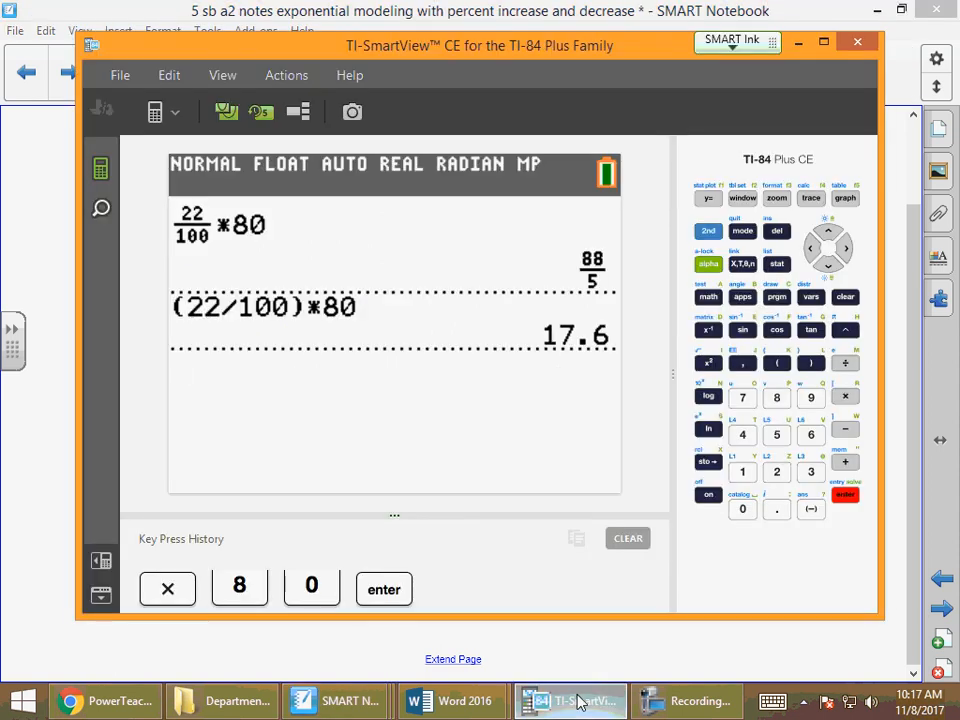
pyautogui.click(777, 512)
pyautogui.click(777, 471)
pyautogui.click(845, 396)
pyautogui.click(777, 397)
pyautogui.click(742, 510)
pyautogui.click(845, 495)
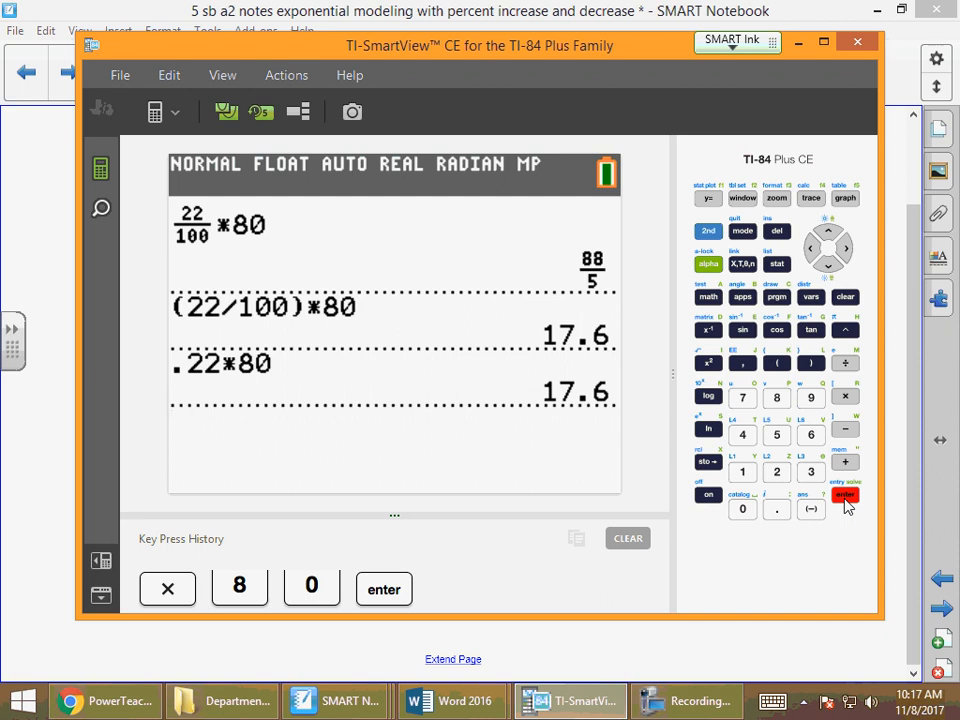
pyautogui.click(763, 652)
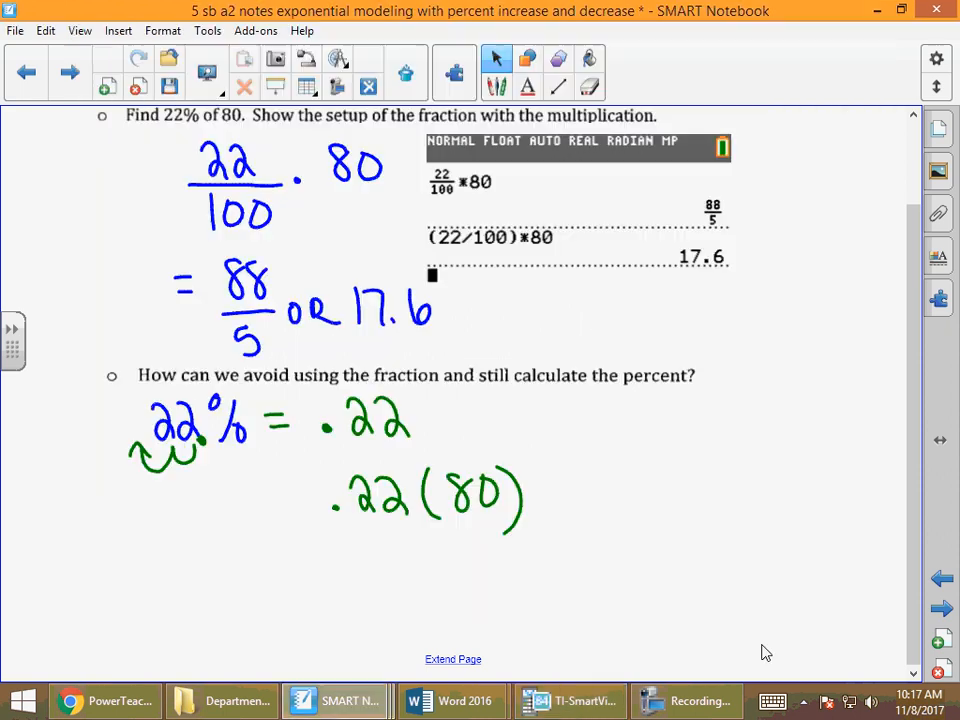
# Step: On the next page fill problem 2's blanks with 'add' in red and 'subtract' in black, then advance to the car tax page
pyautogui.click(940, 612)
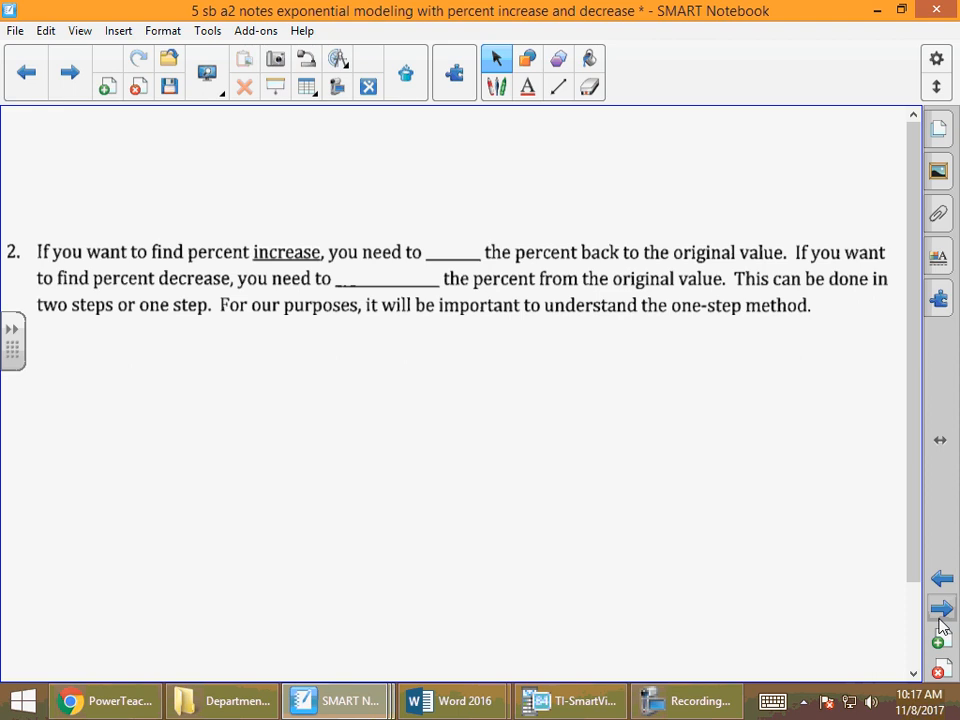
pyautogui.moveTo(436, 241)
pyautogui.mouseDown()
pyautogui.moveTo(440, 257)
pyautogui.moveTo(482, 262)
pyautogui.mouseUp()
pyautogui.click(457, 243)
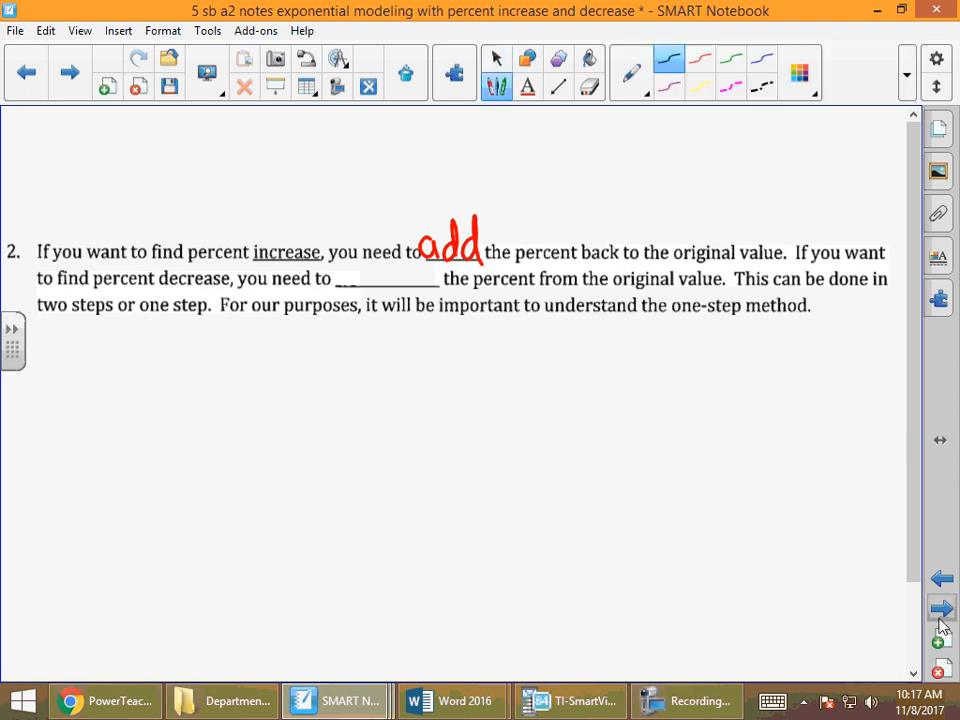
pyautogui.moveTo(345, 267)
pyautogui.mouseDown()
pyautogui.moveTo(331, 285)
pyautogui.moveTo(388, 284)
pyautogui.moveTo(408, 272)
pyautogui.moveTo(431, 284)
pyautogui.mouseUp()
pyautogui.click(414, 279)
pyautogui.moveTo(442, 260)
pyautogui.mouseDown()
pyautogui.moveTo(441, 289)
pyautogui.moveTo(453, 274)
pyautogui.mouseUp()
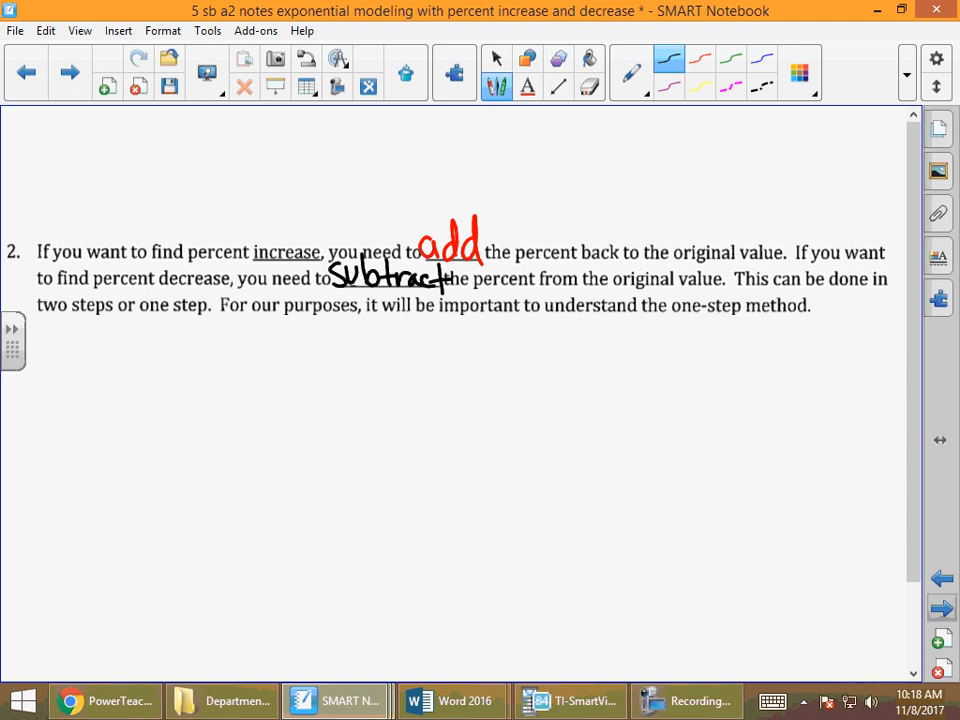
pyautogui.click(496, 58)
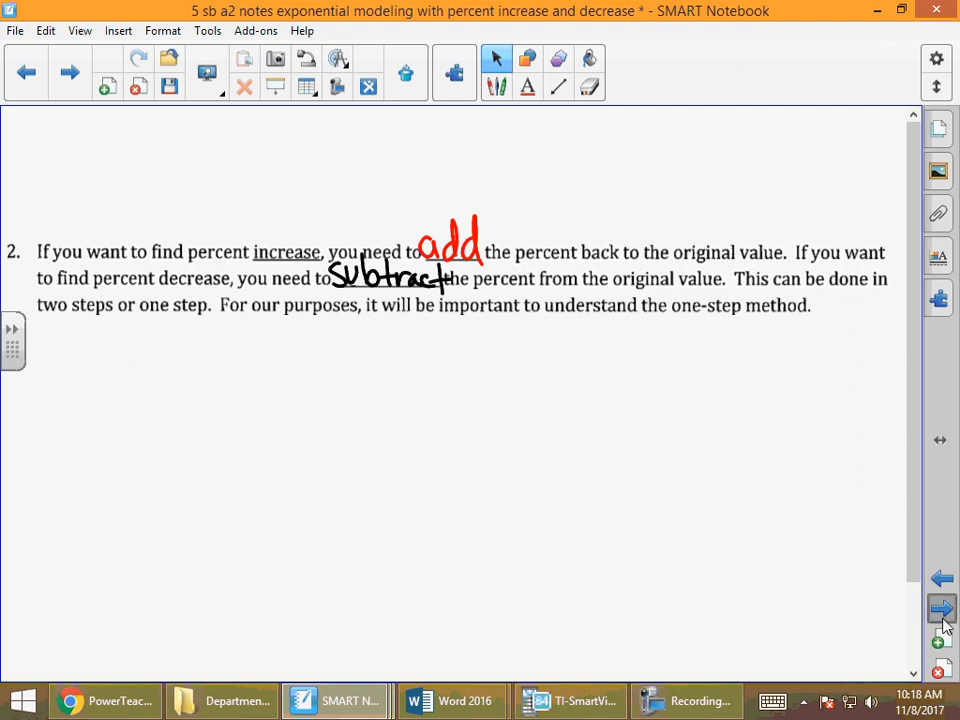
pyautogui.click(941, 609)
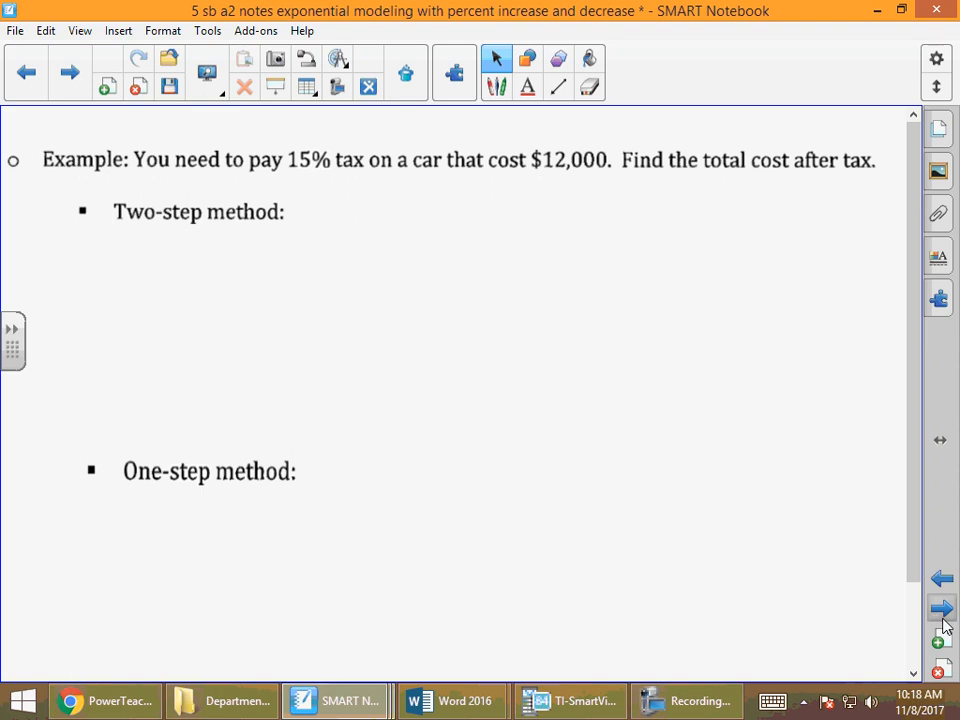
# Step: In magenta, write 15% with a decimal-shift arrow to .15 and set up .15(12000) under Two-step method
pyautogui.click(793, 98)
pyautogui.click(644, 358)
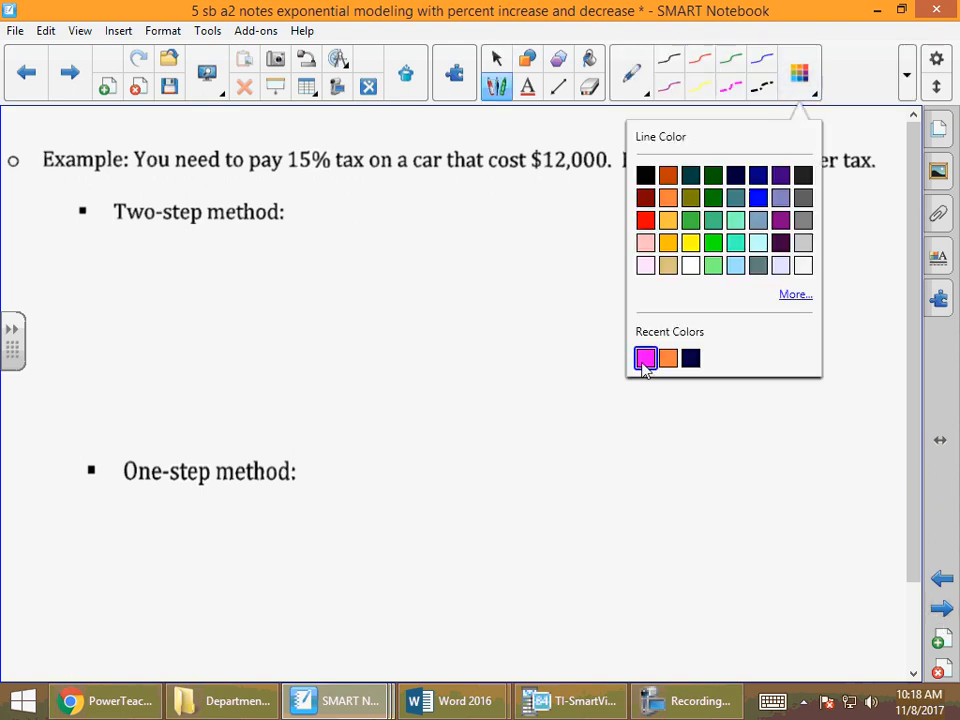
pyautogui.moveTo(109, 243)
pyautogui.mouseDown()
pyautogui.moveTo(111, 279)
pyautogui.moveTo(150, 242)
pyautogui.moveTo(127, 278)
pyautogui.mouseUp()
pyautogui.moveTo(167, 243)
pyautogui.mouseDown()
pyautogui.moveTo(181, 281)
pyautogui.moveTo(202, 266)
pyautogui.moveTo(154, 290)
pyautogui.moveTo(68, 292)
pyautogui.moveTo(90, 286)
pyautogui.mouseUp()
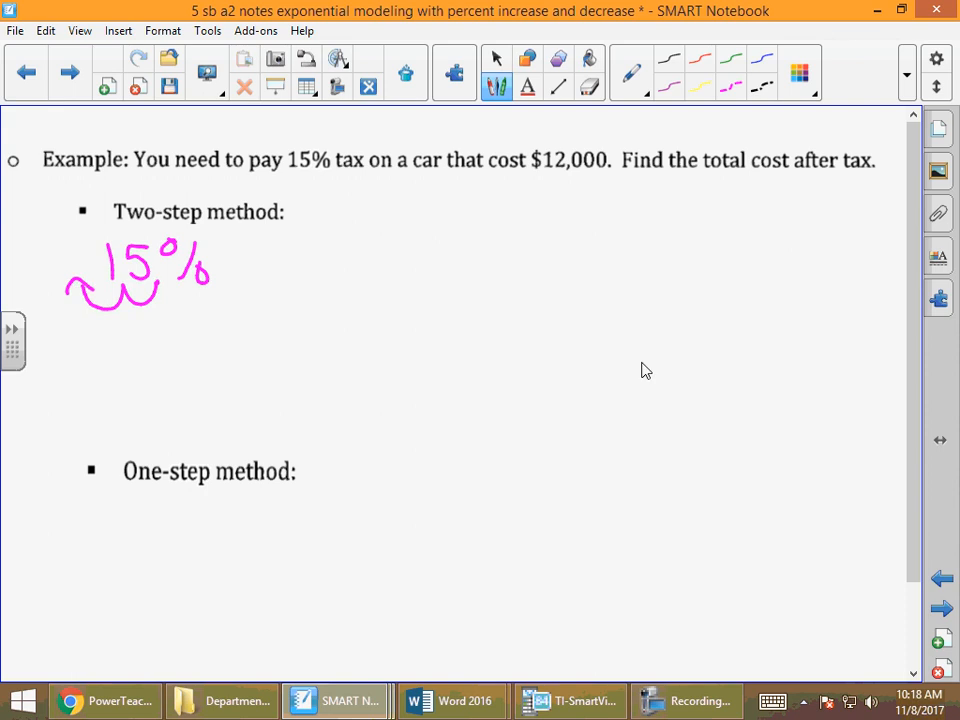
pyautogui.click(126, 362)
pyautogui.moveTo(150, 336)
pyautogui.mouseDown()
pyautogui.moveTo(150, 369)
pyautogui.moveTo(166, 337)
pyautogui.moveTo(170, 371)
pyautogui.mouseUp()
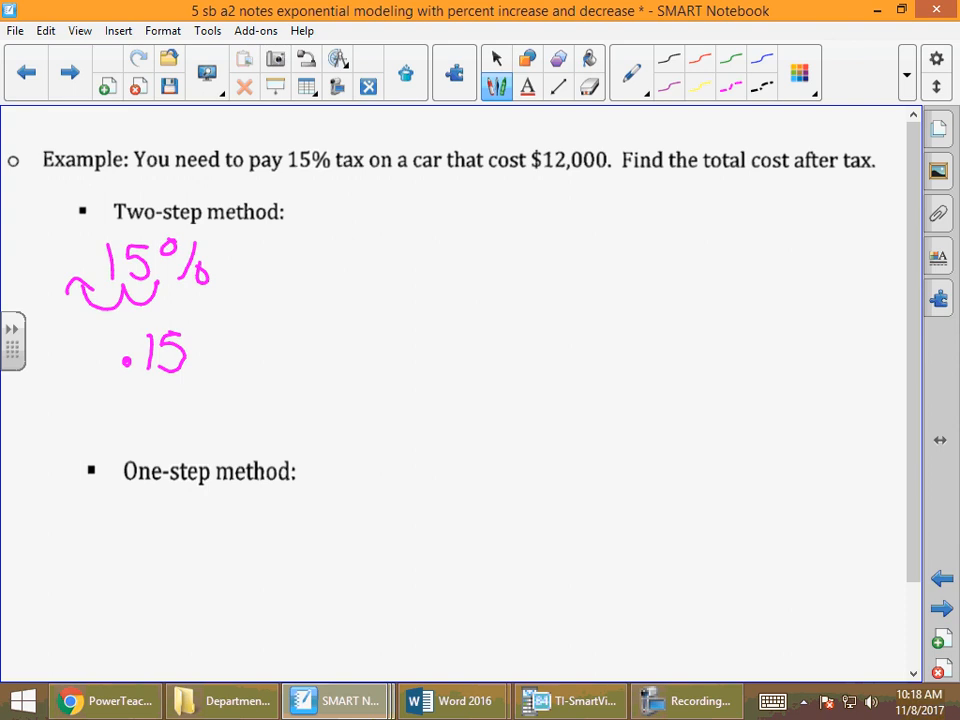
pyautogui.moveTo(211, 337)
pyautogui.mouseDown()
pyautogui.moveTo(206, 375)
pyautogui.moveTo(270, 373)
pyautogui.moveTo(284, 352)
pyautogui.moveTo(331, 351)
pyautogui.moveTo(356, 398)
pyautogui.mouseUp()
pyautogui.click(310, 347)
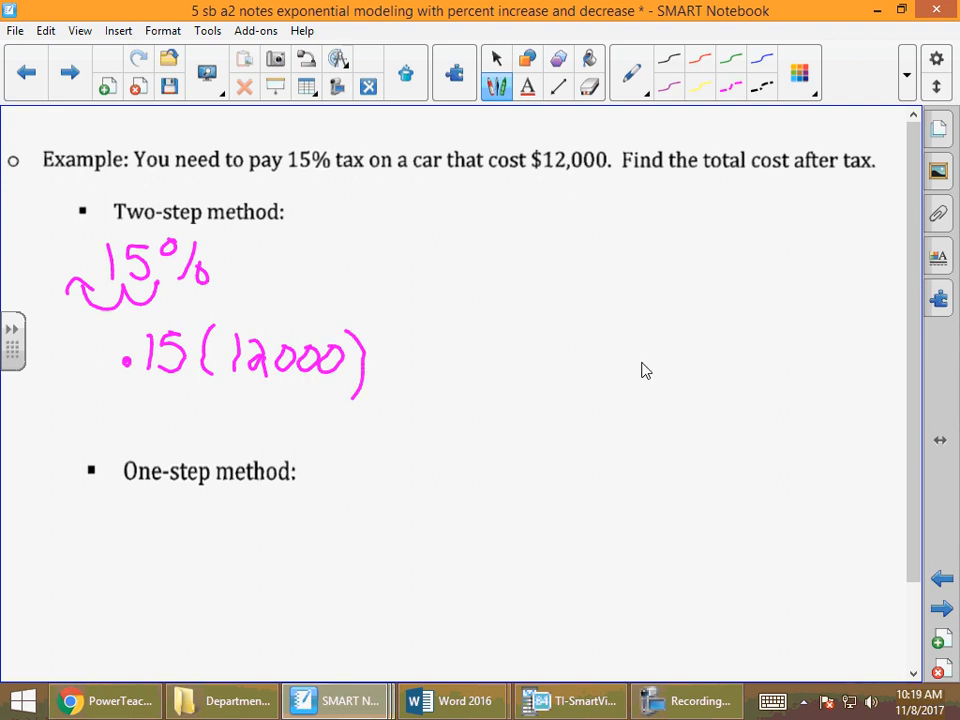
# Step: On the calculator clear the screen and evaluate .15*12000 to get 1800, then return to the notes
pyautogui.click(582, 700)
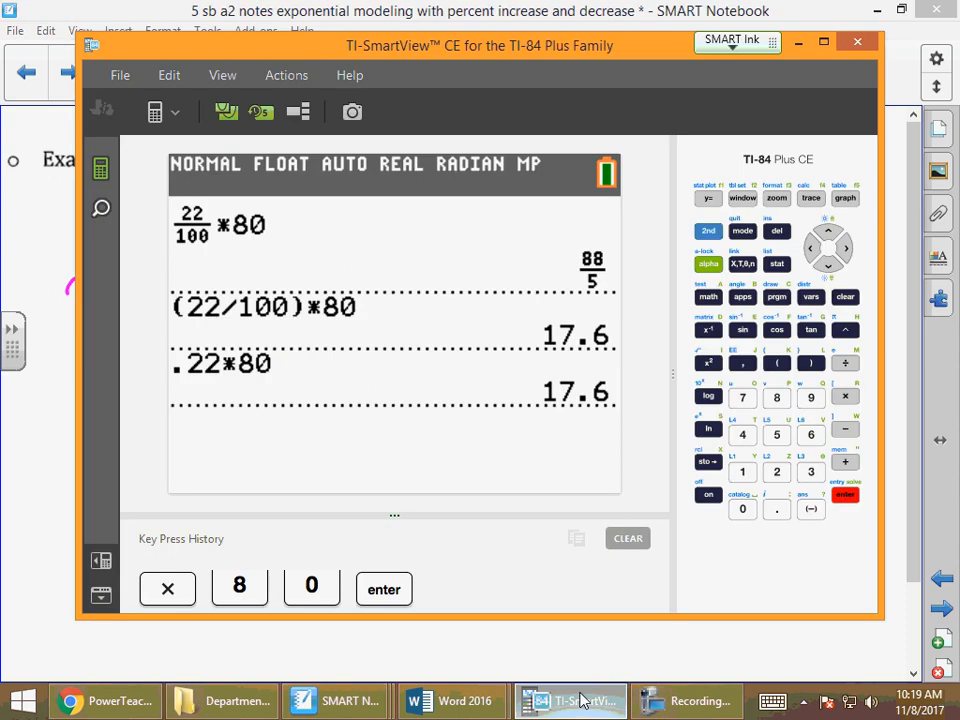
pyautogui.click(845, 297)
pyautogui.click(777, 509)
pyautogui.click(742, 473)
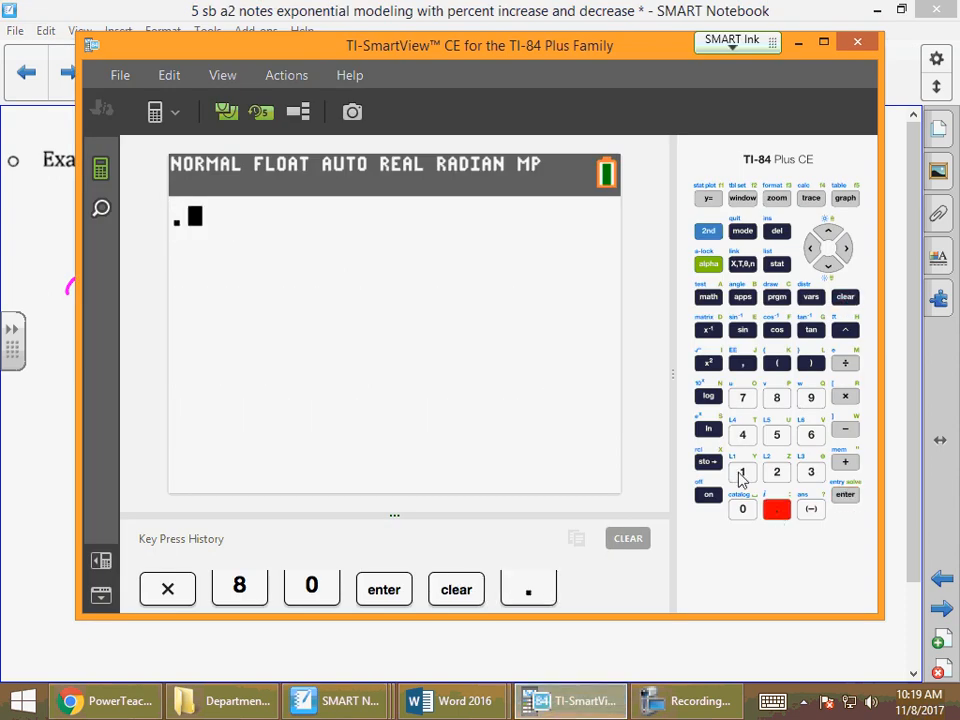
pyautogui.click(776, 435)
pyautogui.click(845, 396)
pyautogui.click(742, 473)
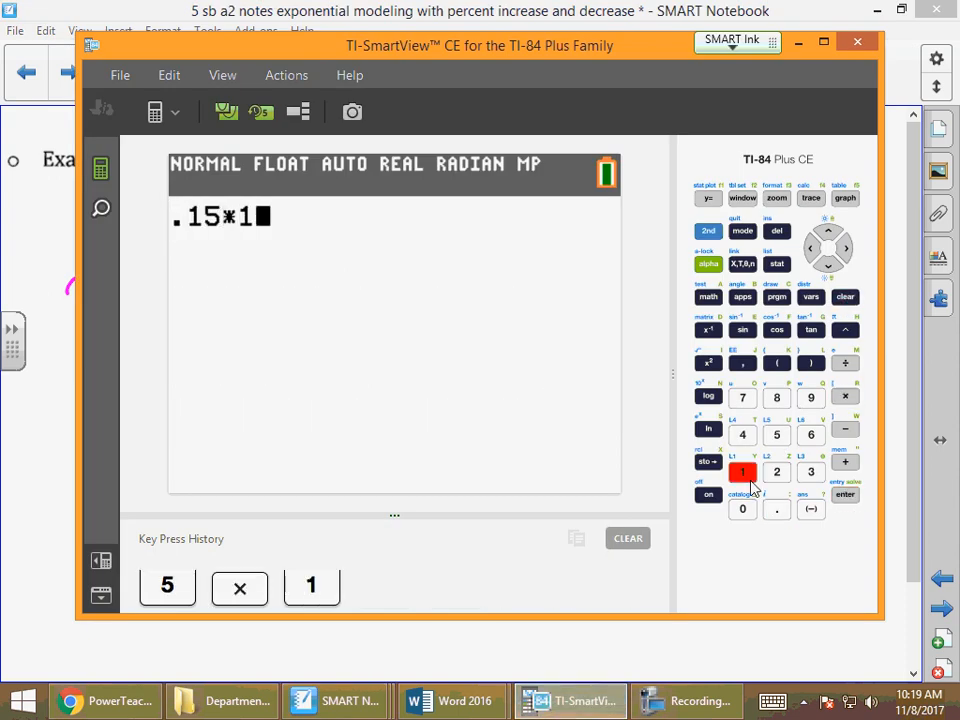
pyautogui.click(777, 472)
pyautogui.click(742, 509)
pyautogui.doubleClick(742, 509)
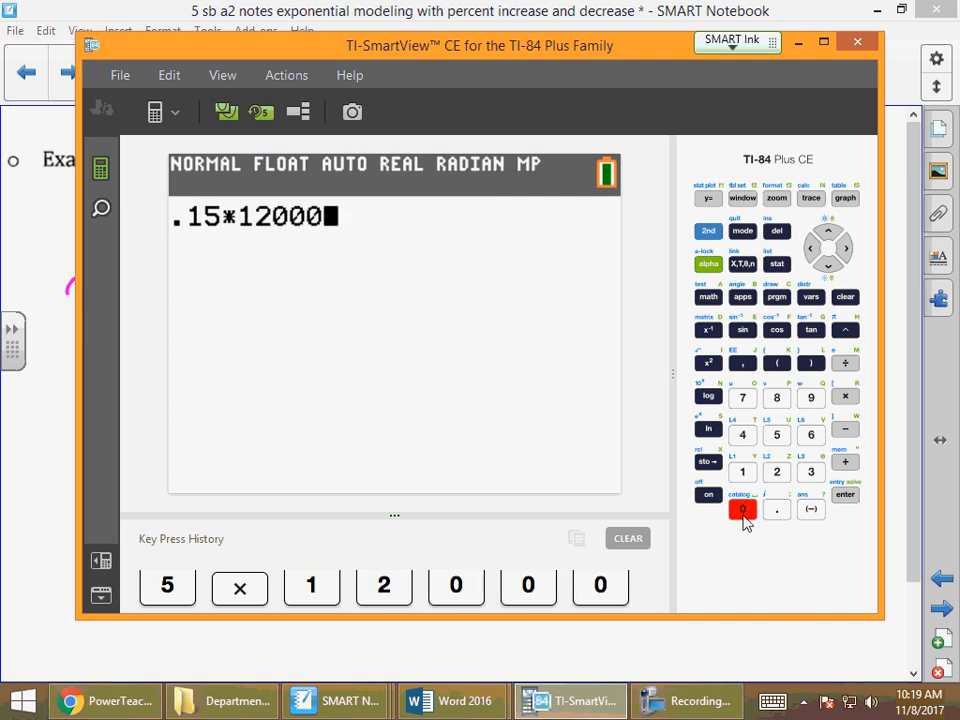
pyautogui.click(845, 496)
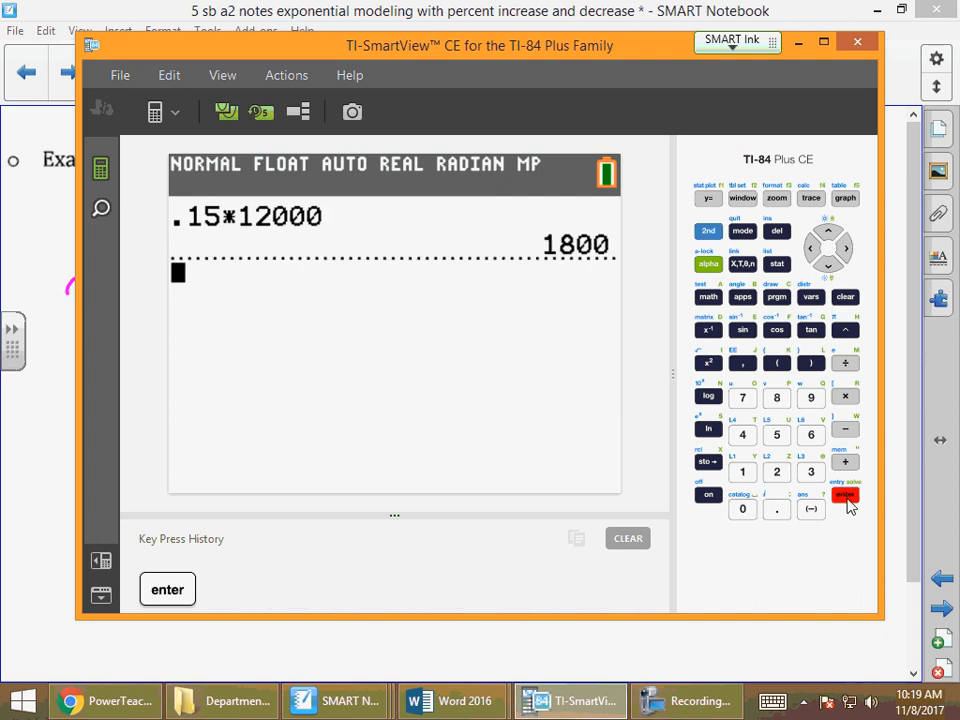
pyautogui.click(671, 643)
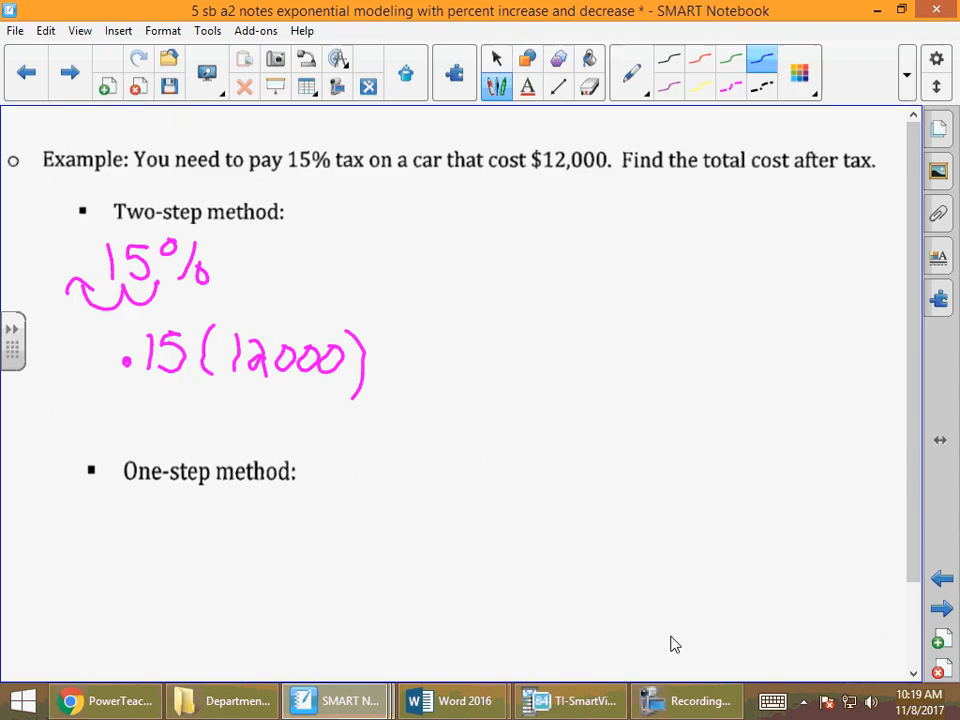
# Step: In magenta, write = 1800 tax after .15(12000)
pyautogui.click(799, 75)
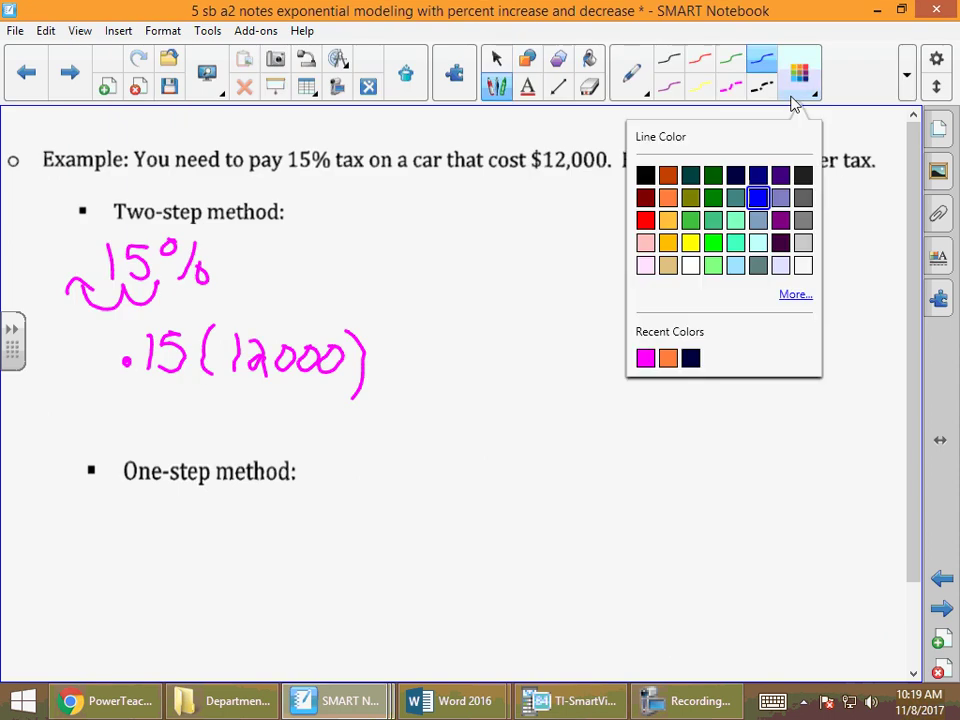
pyautogui.click(645, 358)
pyautogui.moveTo(378, 349); pyautogui.dragTo(398, 349)
pyautogui.moveTo(378, 364)
pyautogui.mouseDown()
pyautogui.moveTo(428, 376)
pyautogui.moveTo(486, 345)
pyautogui.moveTo(511, 348)
pyautogui.moveTo(547, 376)
pyautogui.moveTo(558, 351)
pyautogui.moveTo(584, 376)
pyautogui.mouseUp()
pyautogui.moveTo(590, 355)
pyautogui.mouseDown()
pyautogui.moveTo(602, 375)
pyautogui.moveTo(581, 379)
pyautogui.mouseUp()
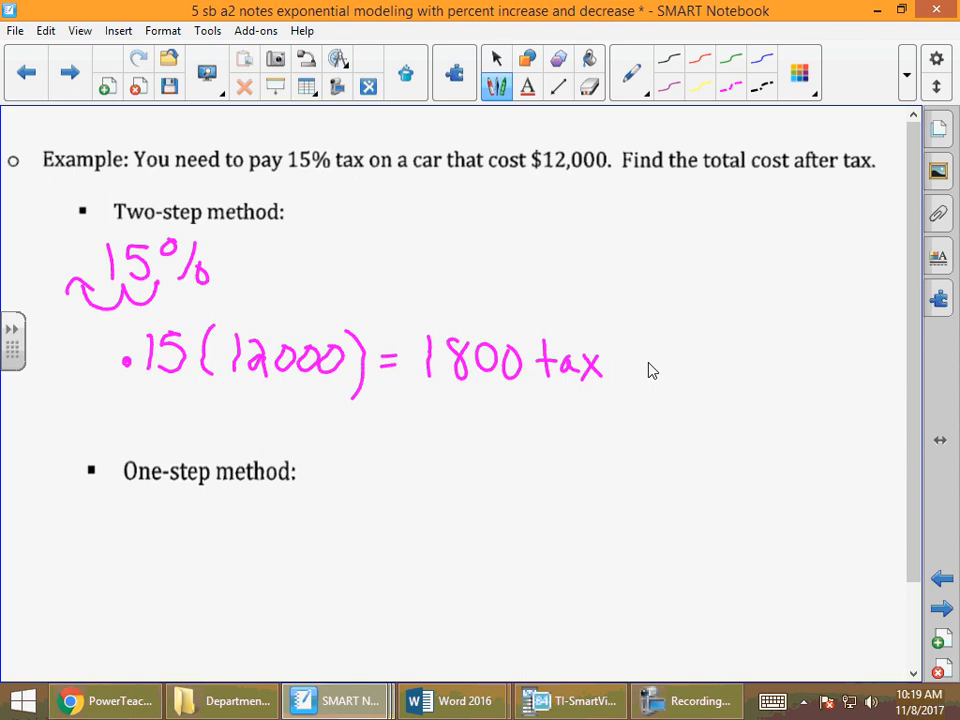
# Step: Write + 12000 beneath 1800 and underline it to mark the sum
pyautogui.moveTo(373, 397)
pyautogui.mouseDown()
pyautogui.moveTo(373, 429)
pyautogui.moveTo(387, 413)
pyautogui.moveTo(410, 434)
pyautogui.mouseUp()
pyautogui.moveTo(421, 400); pyautogui.dragTo(448, 435)
pyautogui.moveTo(455, 408)
pyautogui.mouseDown()
pyautogui.moveTo(474, 408)
pyautogui.moveTo(458, 406)
pyautogui.mouseUp()
pyautogui.moveTo(492, 404); pyautogui.dragTo(523, 402)
pyautogui.moveTo(394, 450); pyautogui.dragTo(550, 452)
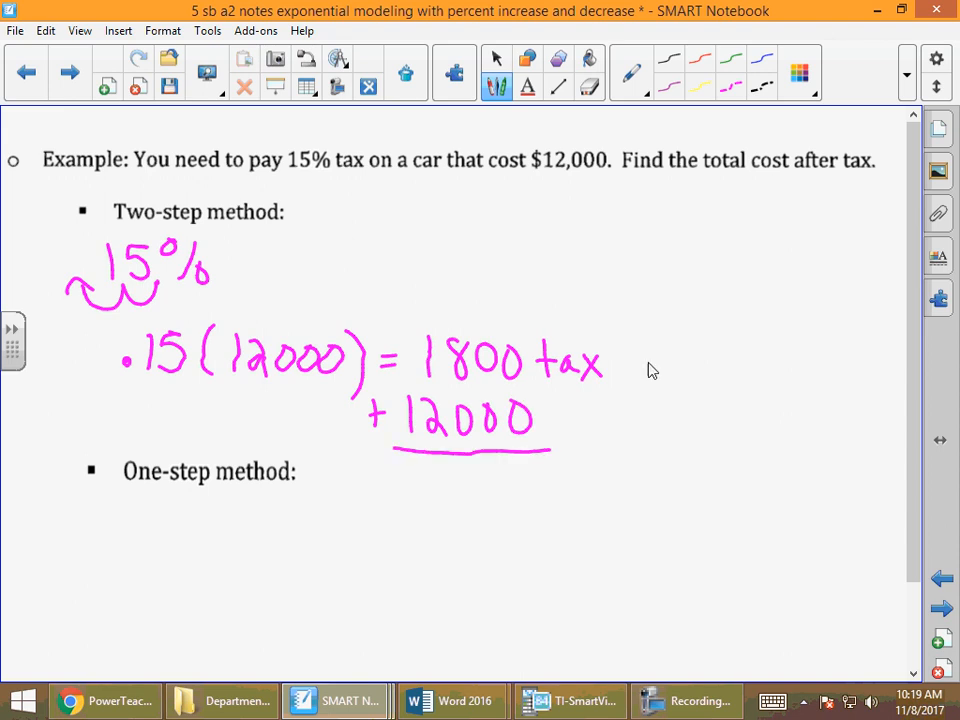
pyautogui.moveTo(200, 471); pyautogui.dragTo(196, 525)
pyautogui.scroll(-2, 905, 533)
pyautogui.scroll(-1, 905, 533)
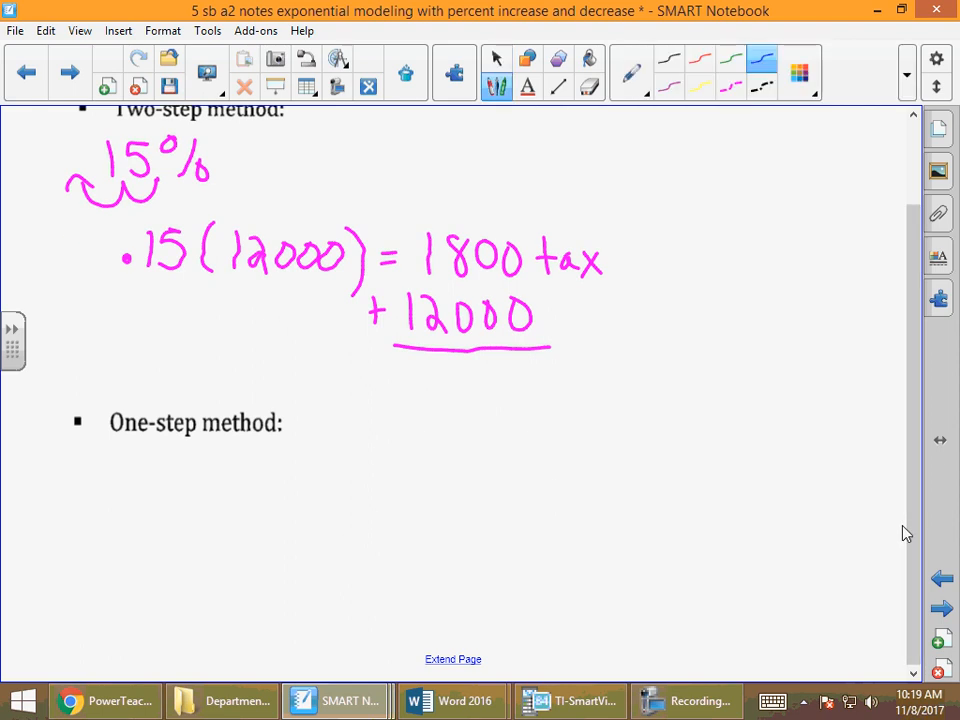
# Step: Write the total $13,800 under the line in magenta
pyautogui.click(799, 85)
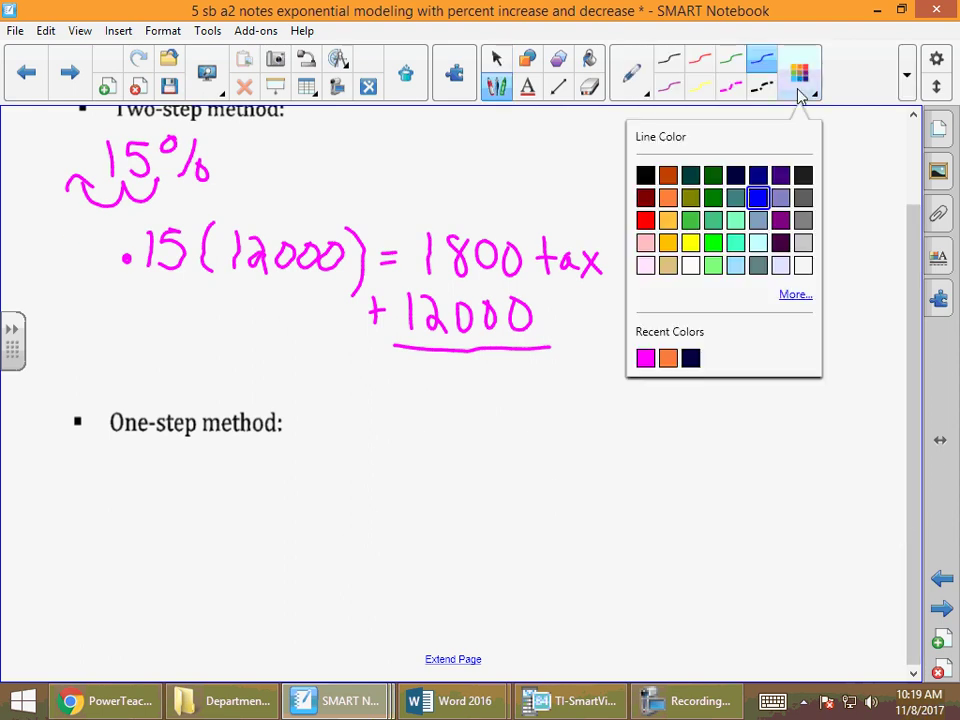
pyautogui.click(645, 358)
pyautogui.moveTo(410, 367)
pyautogui.mouseDown()
pyautogui.moveTo(410, 408)
pyautogui.moveTo(436, 406)
pyautogui.mouseUp()
pyautogui.click(461, 411)
pyautogui.moveTo(495, 372); pyautogui.dragTo(548, 377)
pyautogui.click(374, 352)
pyautogui.moveTo(380, 360)
pyautogui.mouseDown()
pyautogui.moveTo(365, 380)
pyautogui.moveTo(370, 390)
pyautogui.mouseUp()
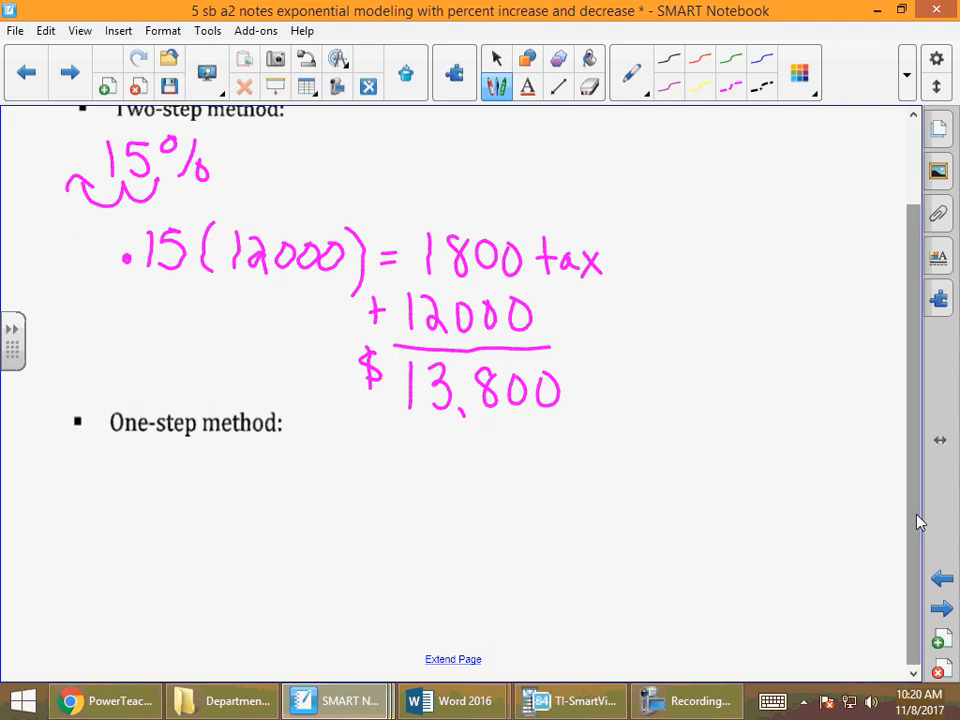
pyautogui.press('Escape')
pyautogui.press('p')
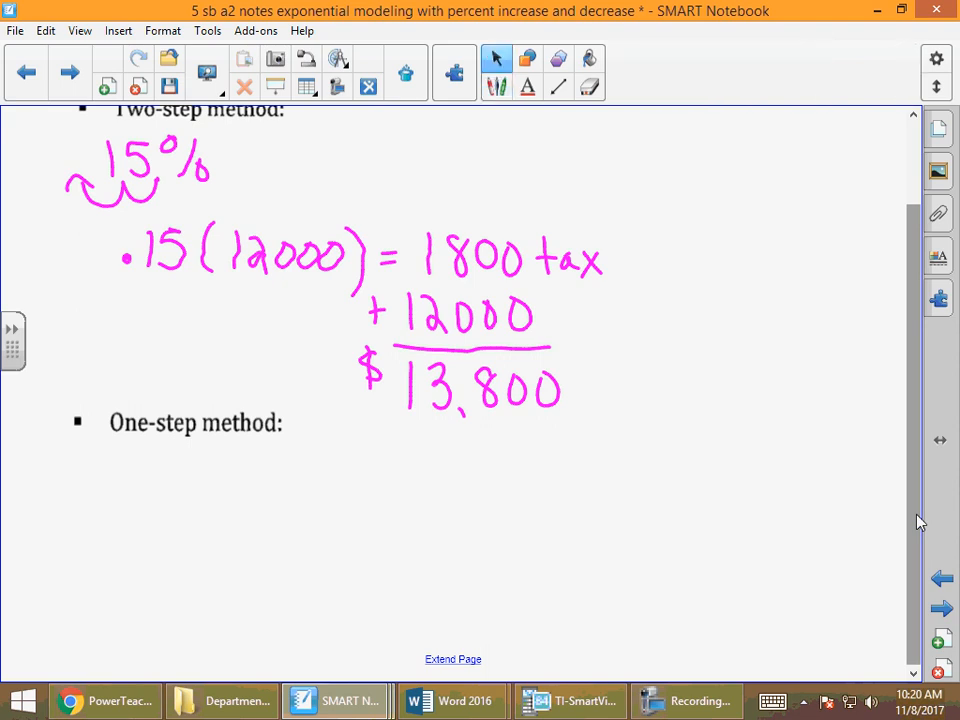
# Step: Handwrite 15% + 100% and the sum 115% under the one-step method heading
pyautogui.moveTo(124, 450)
pyautogui.mouseDown()
pyautogui.moveTo(126, 486)
pyautogui.moveTo(142, 484)
pyautogui.mouseUp()
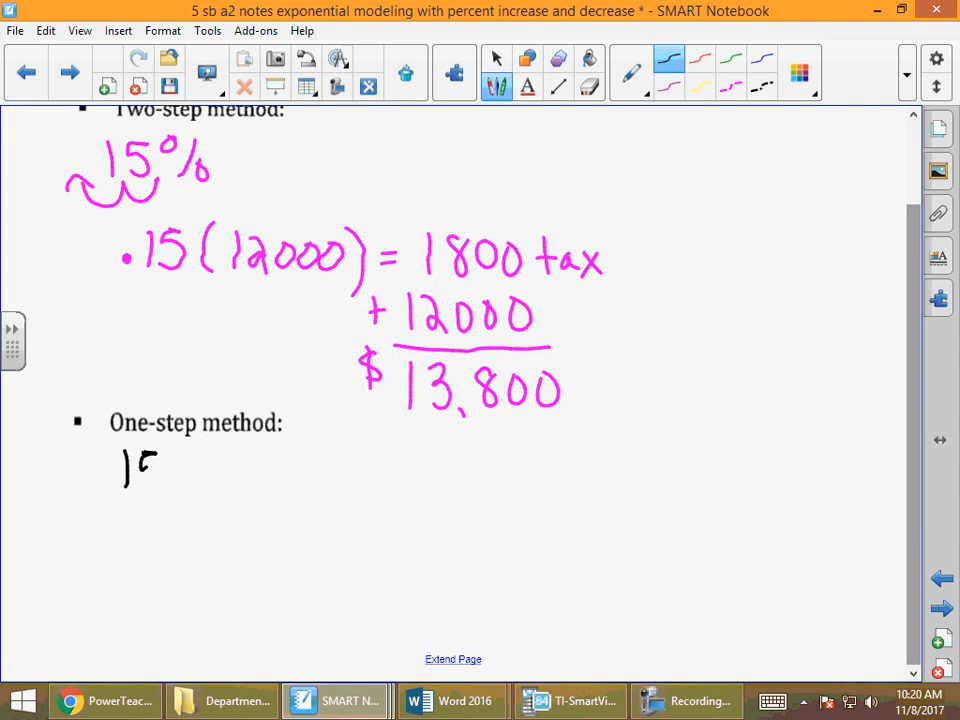
pyautogui.moveTo(178, 450)
pyautogui.mouseDown()
pyautogui.moveTo(177, 490)
pyautogui.moveTo(195, 478)
pyautogui.mouseUp()
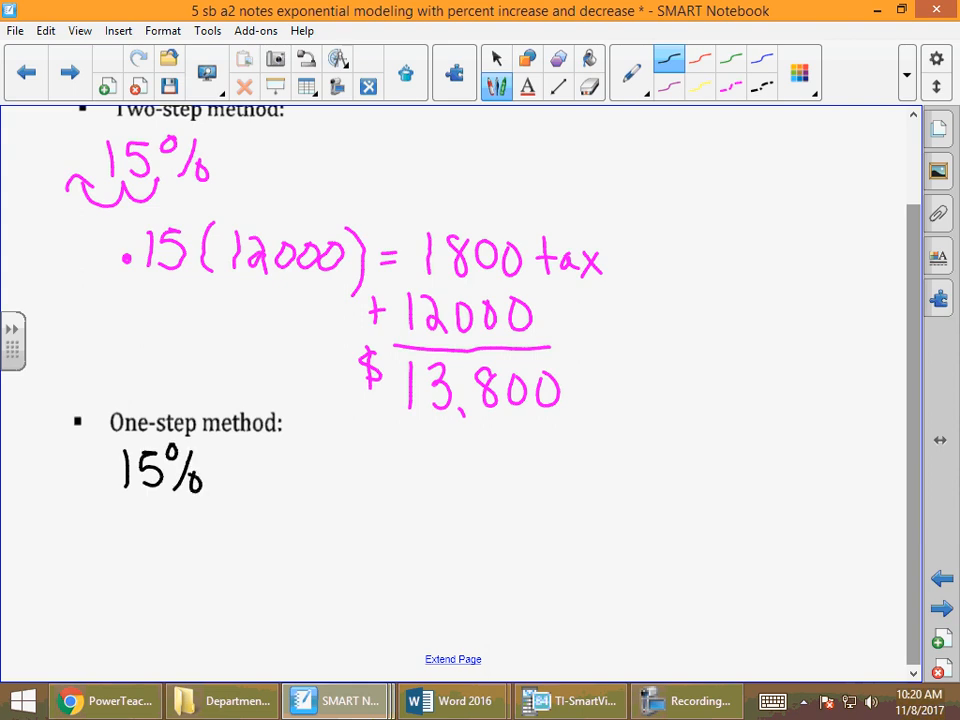
pyautogui.moveTo(238, 459)
pyautogui.mouseDown()
pyautogui.moveTo(238, 489)
pyautogui.moveTo(251, 474)
pyautogui.moveTo(272, 486)
pyautogui.moveTo(289, 454)
pyautogui.moveTo(331, 452)
pyautogui.moveTo(334, 490)
pyautogui.mouseUp()
pyautogui.click(350, 453)
pyautogui.moveTo(354, 478); pyautogui.dragTo(353, 480)
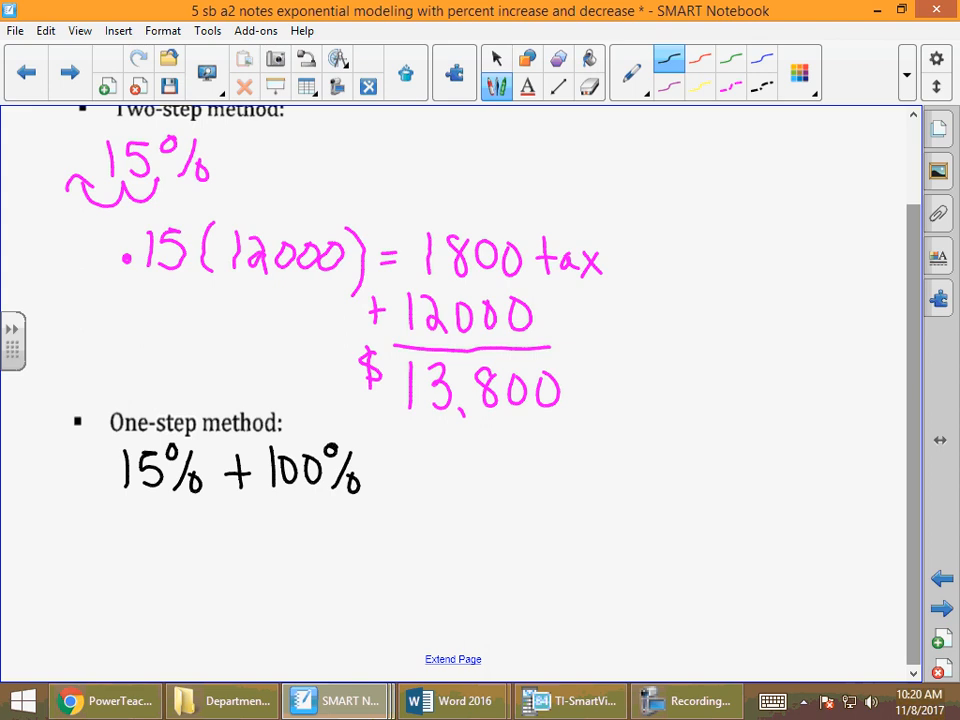
pyautogui.scroll(-5, 460, 390)
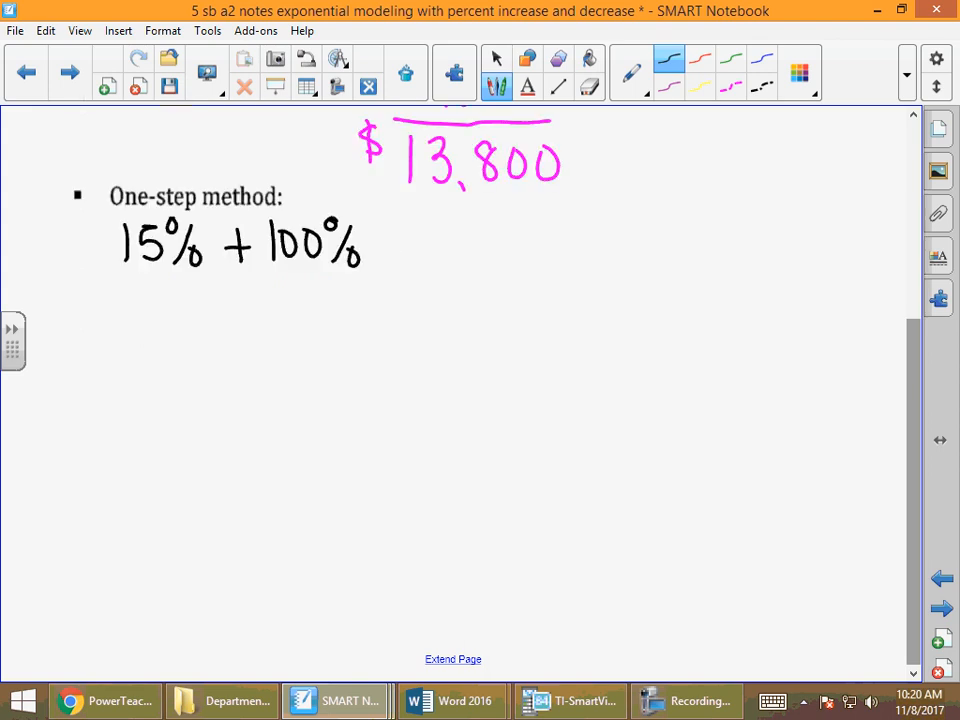
pyautogui.scroll(1, 915, 455)
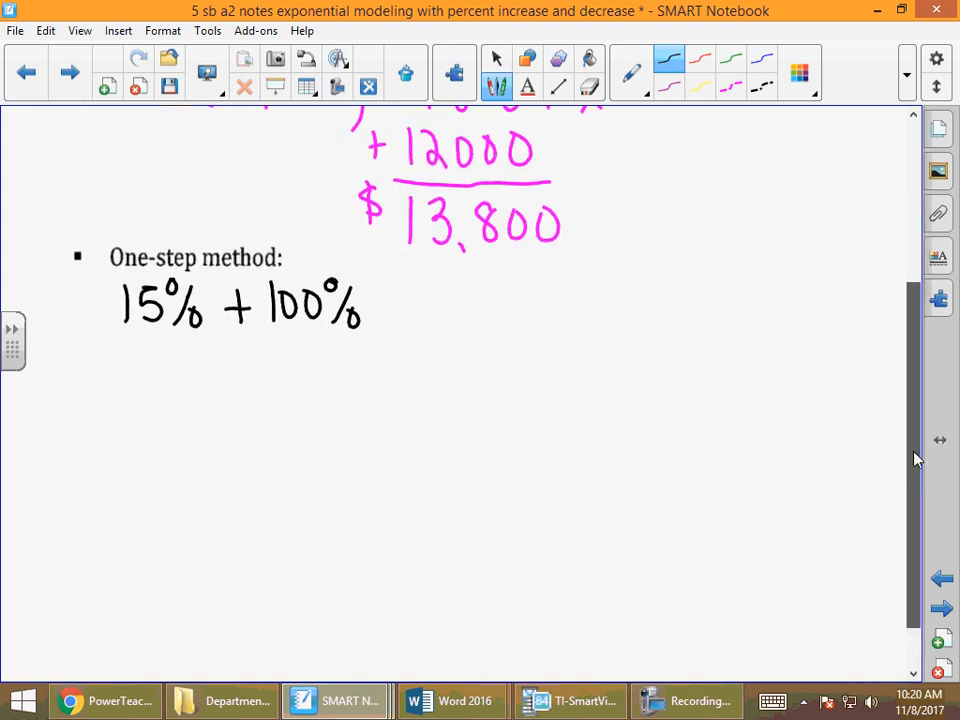
pyautogui.moveTo(203, 350); pyautogui.dragTo(201, 395)
pyautogui.moveTo(224, 351); pyautogui.dragTo(222, 395)
pyautogui.moveTo(260, 349); pyautogui.dragTo(233, 393)
pyautogui.moveTo(285, 354)
pyautogui.mouseDown()
pyautogui.moveTo(285, 394)
pyautogui.moveTo(304, 380)
pyautogui.mouseUp()
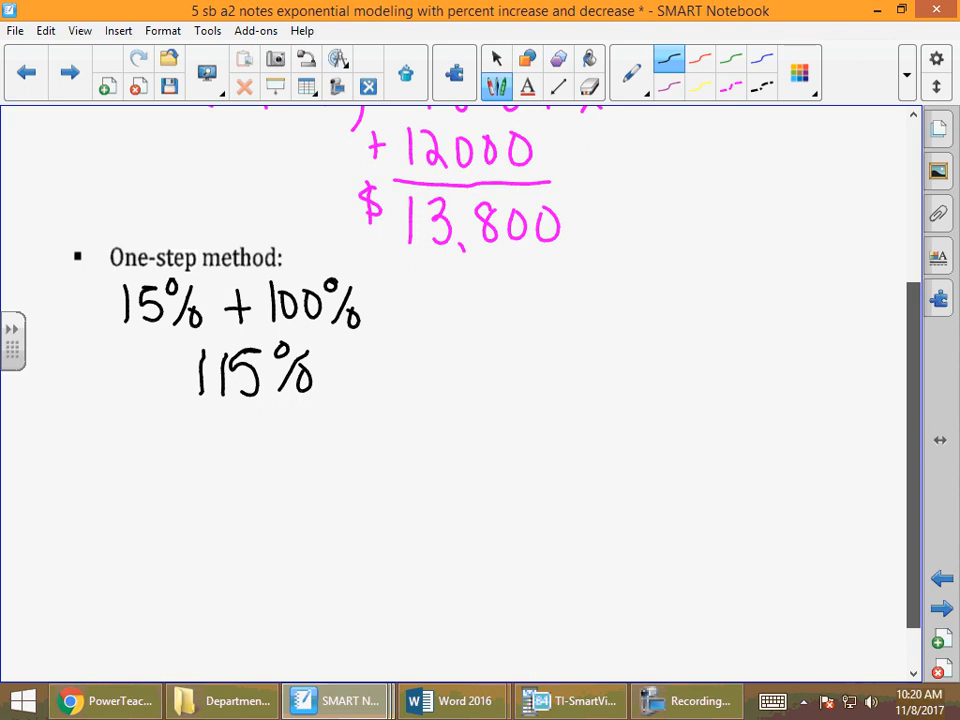
# Step: In red, mark the decimal shift under 115% and write 1.15 below it
pyautogui.click(700, 58)
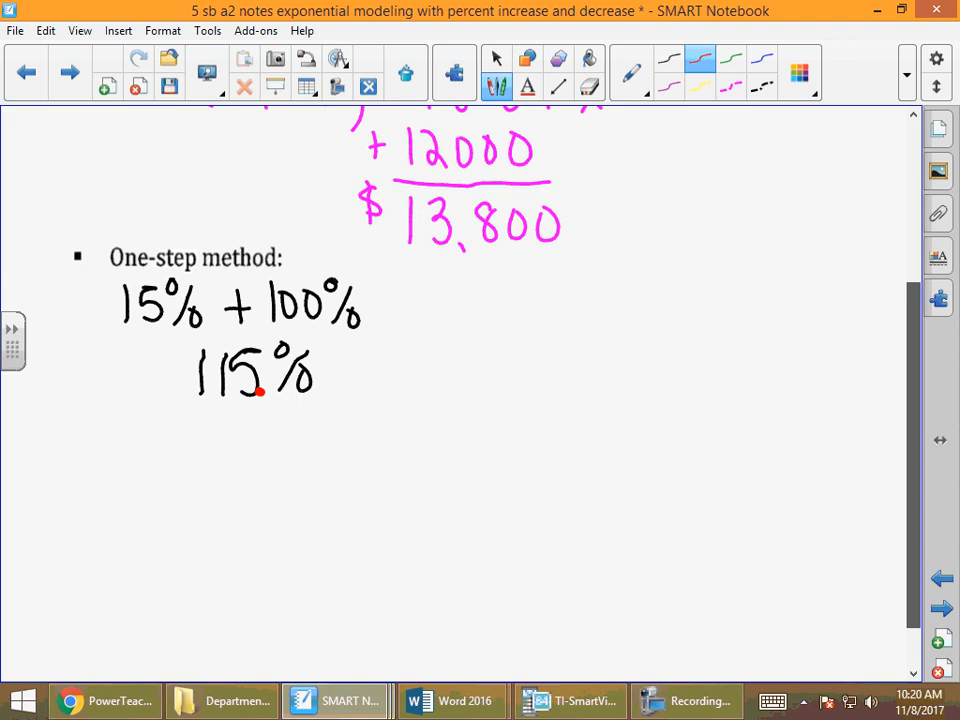
pyautogui.moveTo(258, 393)
pyautogui.mouseDown()
pyautogui.moveTo(222, 412)
pyautogui.moveTo(187, 404)
pyautogui.mouseUp()
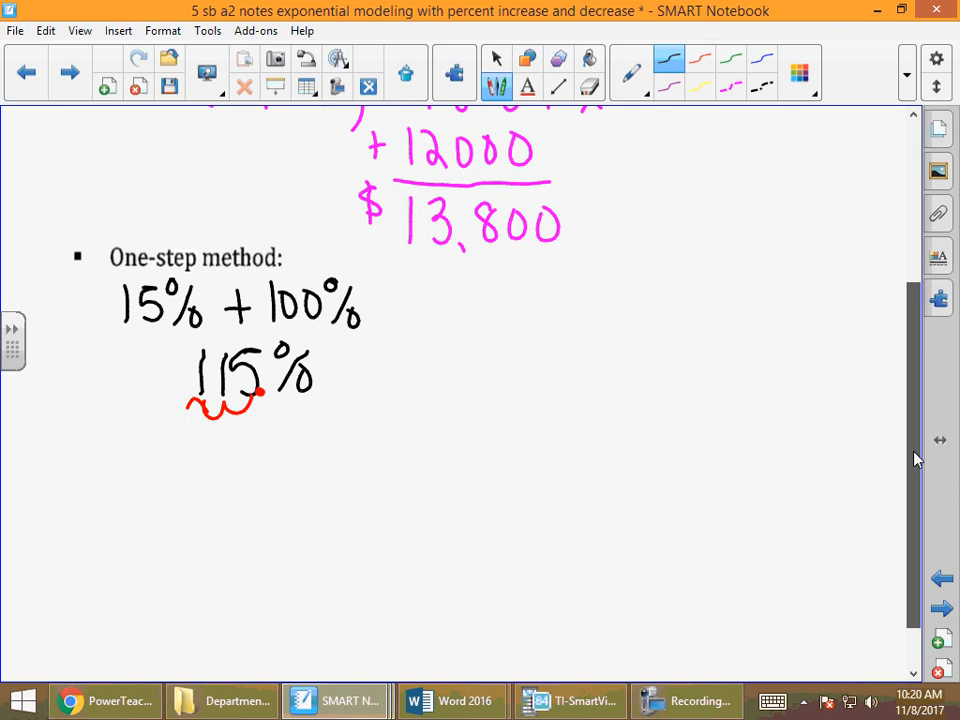
pyautogui.moveTo(210, 440); pyautogui.dragTo(212, 492)
pyautogui.click(228, 489)
pyautogui.moveTo(249, 447)
pyautogui.mouseDown()
pyautogui.moveTo(250, 490)
pyautogui.moveTo(277, 444)
pyautogui.moveTo(262, 490)
pyautogui.mouseUp()
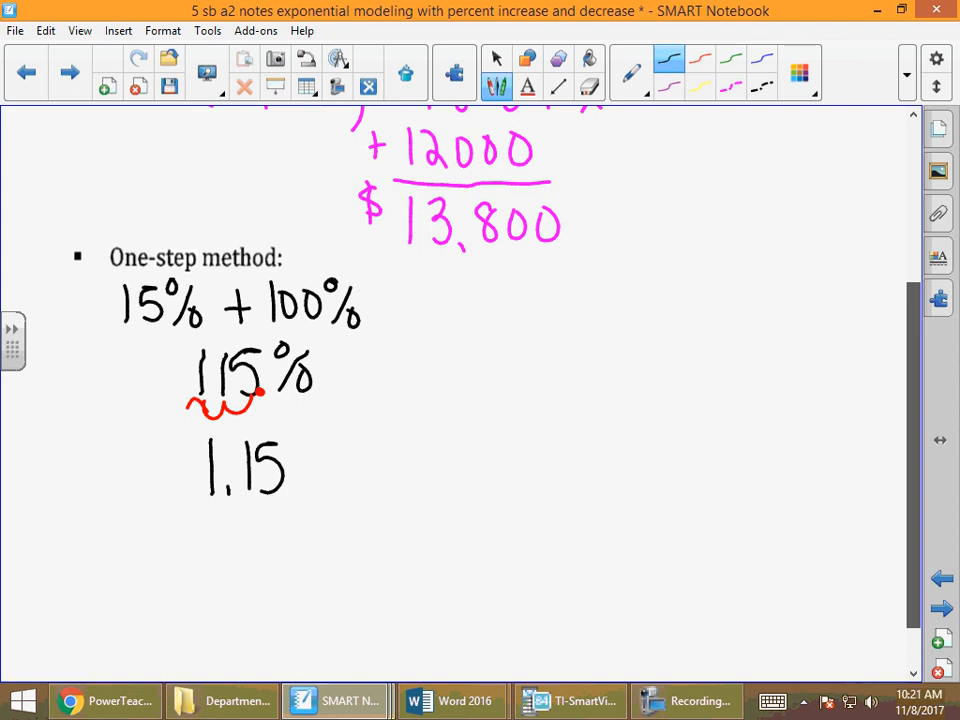
# Step: Handwrite the one-step calculation 1.15(12000) to the right
pyautogui.moveTo(476, 314); pyautogui.dragTo(478, 362)
pyautogui.click(497, 358)
pyautogui.moveTo(510, 318); pyautogui.dragTo(511, 361)
pyautogui.moveTo(540, 318); pyautogui.dragTo(530, 360)
pyautogui.moveTo(572, 318); pyautogui.dragTo(576, 379)
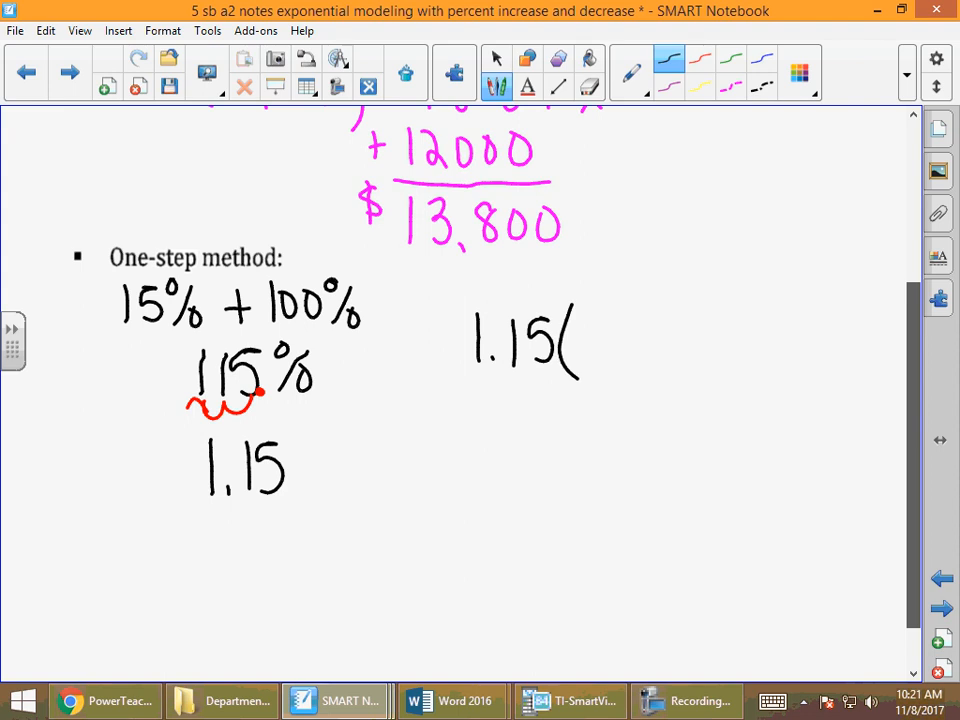
pyautogui.moveTo(585, 320)
pyautogui.mouseDown()
pyautogui.moveTo(586, 364)
pyautogui.moveTo(616, 360)
pyautogui.moveTo(628, 336)
pyautogui.moveTo(676, 338)
pyautogui.moveTo(703, 394)
pyautogui.mouseUp()
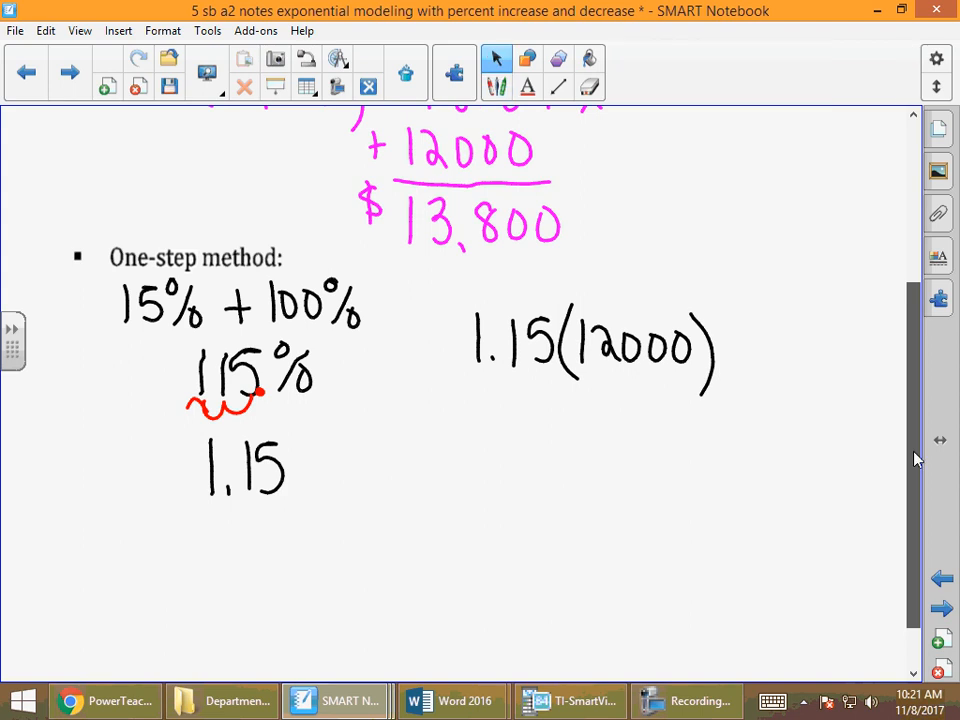
# Step: On the calculator emulator, evaluate 1.15 × 12000 to get 13800
pyautogui.click(590, 700)
pyautogui.click(742, 473)
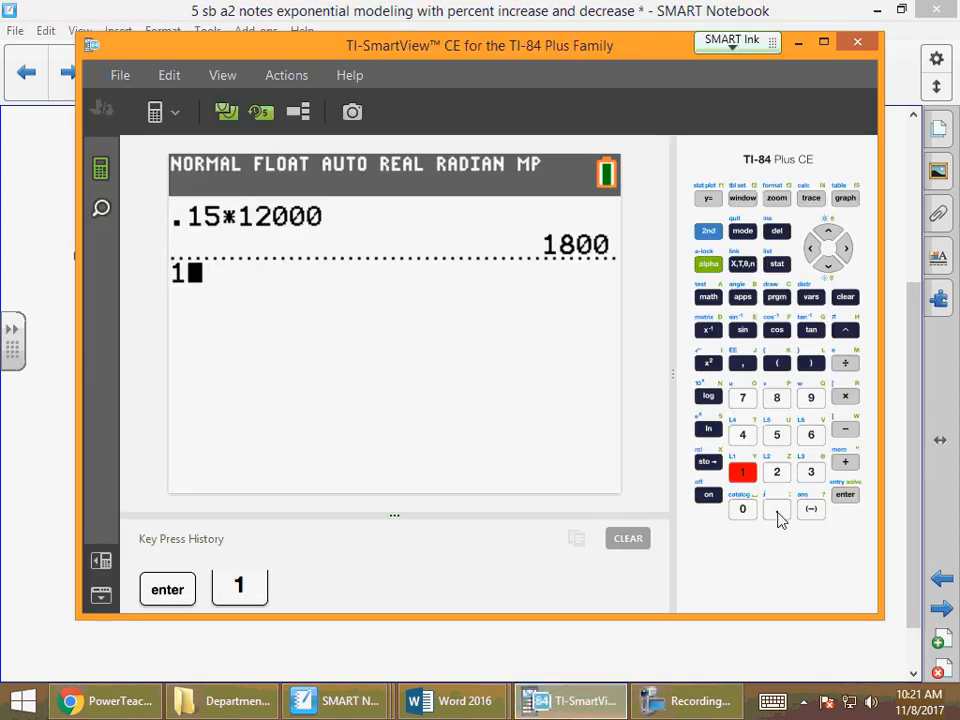
pyautogui.click(777, 509)
pyautogui.click(742, 472)
pyautogui.click(777, 435)
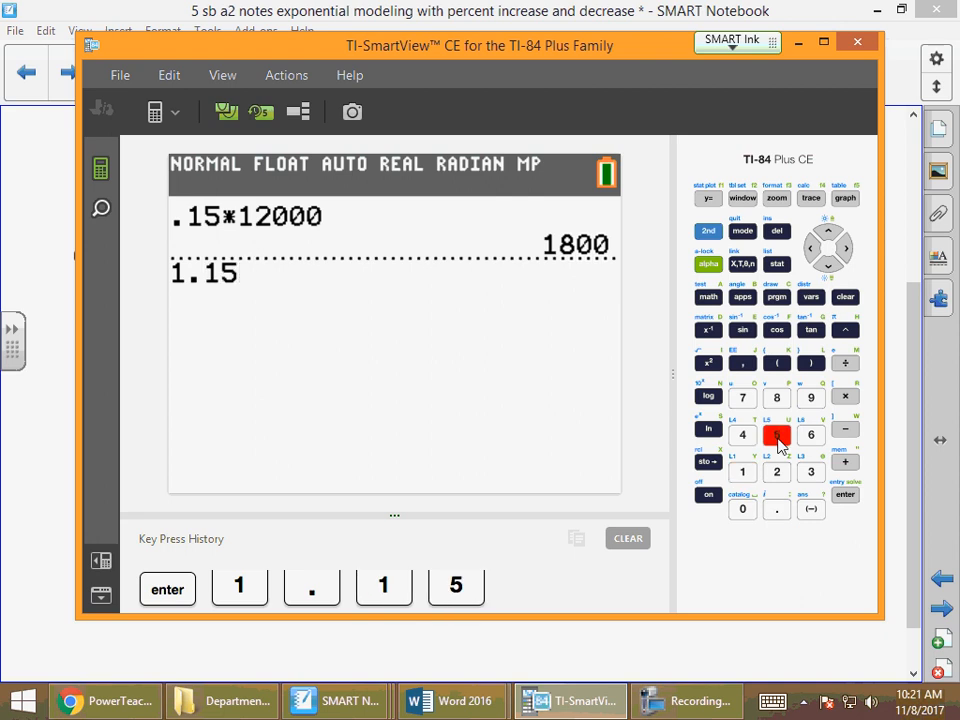
pyautogui.click(845, 396)
pyautogui.click(742, 472)
pyautogui.click(777, 472)
pyautogui.click(743, 510)
pyautogui.click(743, 510)
pyautogui.click(845, 495)
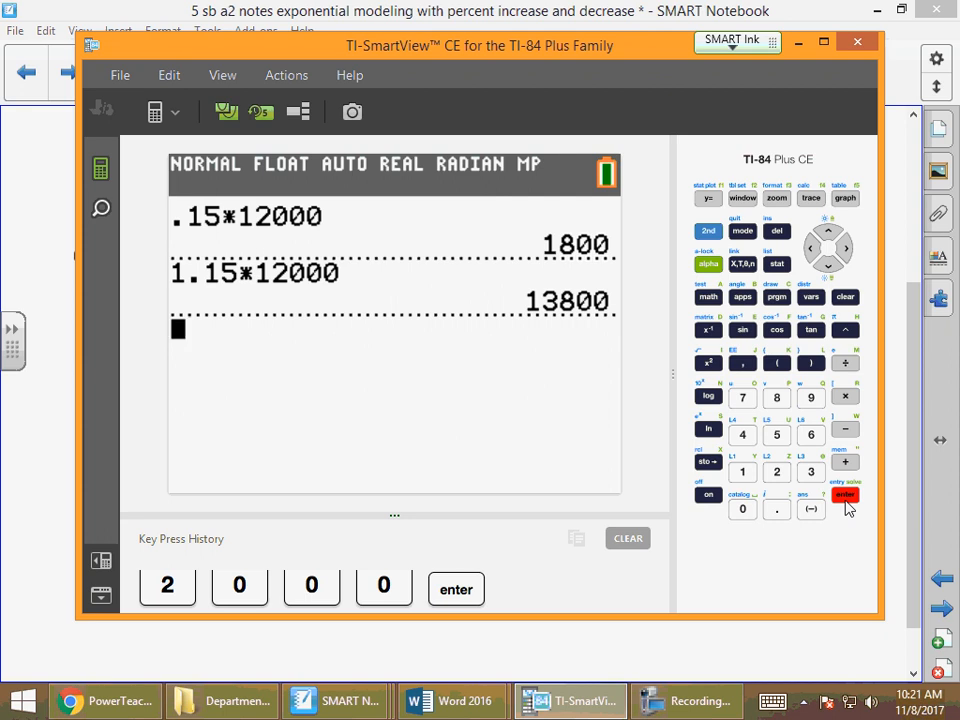
# Step: Handwrite = $13,800 below 1.15(12000), then advance to the Practice page
pyautogui.click(778, 649)
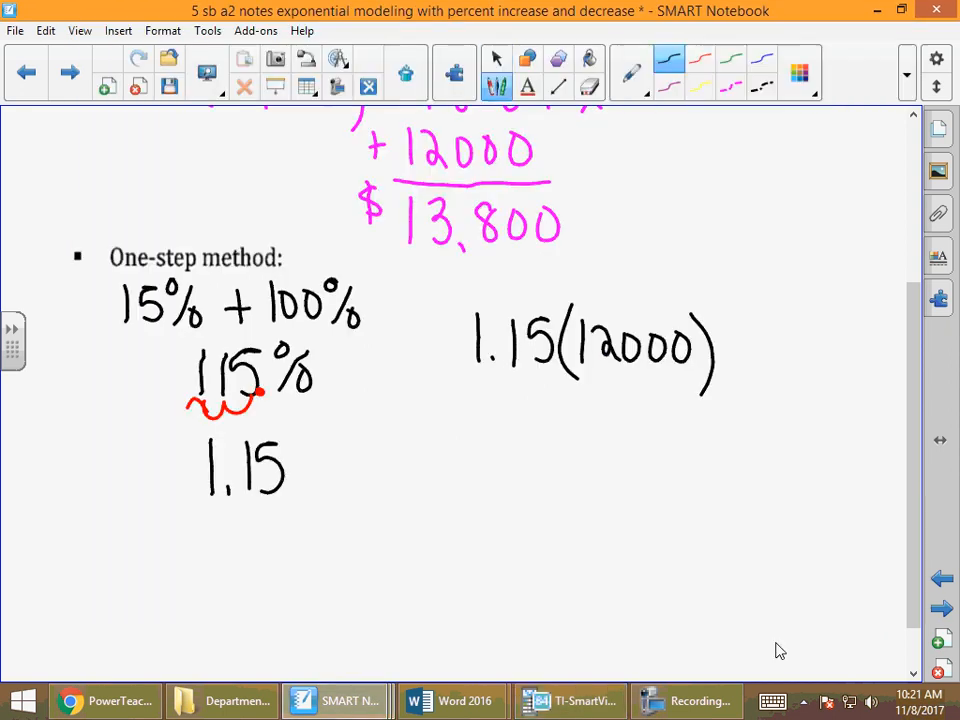
pyautogui.moveTo(467, 421); pyautogui.dragTo(483, 422)
pyautogui.moveTo(477, 428); pyautogui.dragTo(490, 429)
pyautogui.moveTo(543, 396); pyautogui.dragTo(545, 440)
pyautogui.moveTo(558, 402)
pyautogui.mouseDown()
pyautogui.moveTo(571, 399)
pyautogui.moveTo(561, 437)
pyautogui.mouseUp()
pyautogui.moveTo(612, 401); pyautogui.dragTo(659, 403)
pyautogui.moveTo(587, 438); pyautogui.dragTo(584, 452)
pyautogui.moveTo(519, 386); pyautogui.dragTo(514, 413)
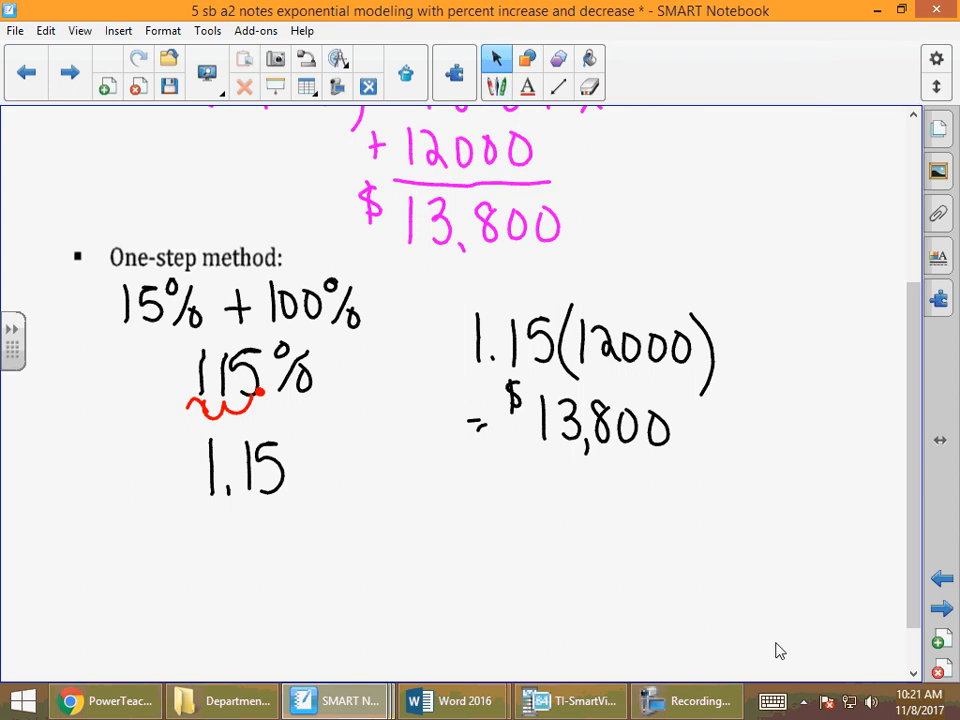
pyautogui.click(942, 610)
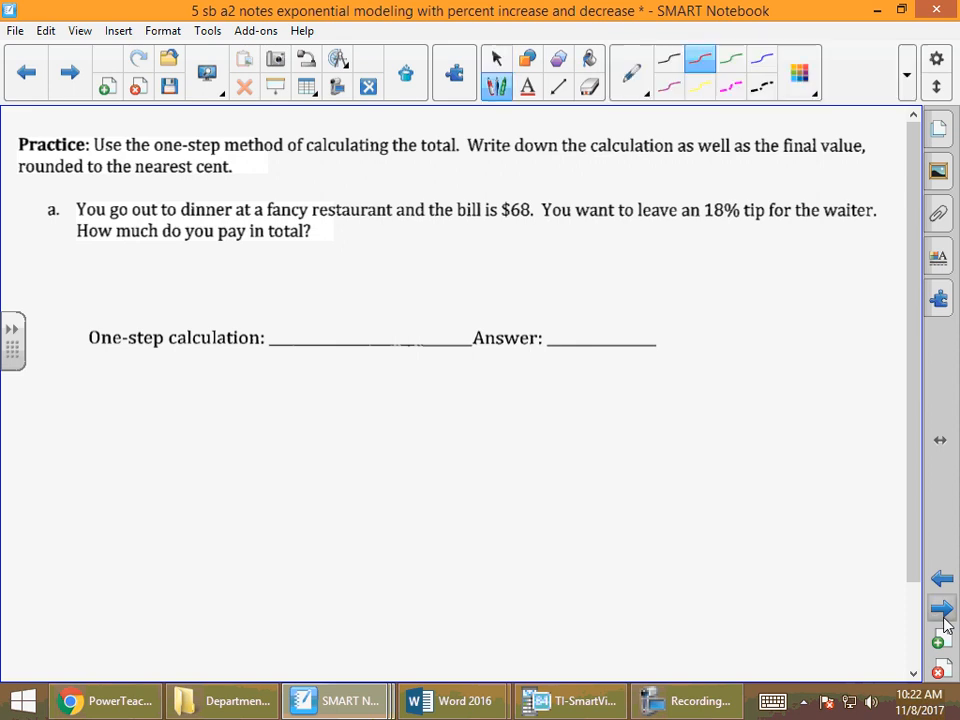
# Step: Handwrite 100% + 18% with a sum line giving 118% beside the tip problem
pyautogui.moveTo(730, 257)
pyautogui.mouseDown()
pyautogui.moveTo(730, 288)
pyautogui.moveTo(741, 265)
pyautogui.moveTo(777, 260)
pyautogui.moveTo(778, 290)
pyautogui.moveTo(793, 282)
pyautogui.mouseUp()
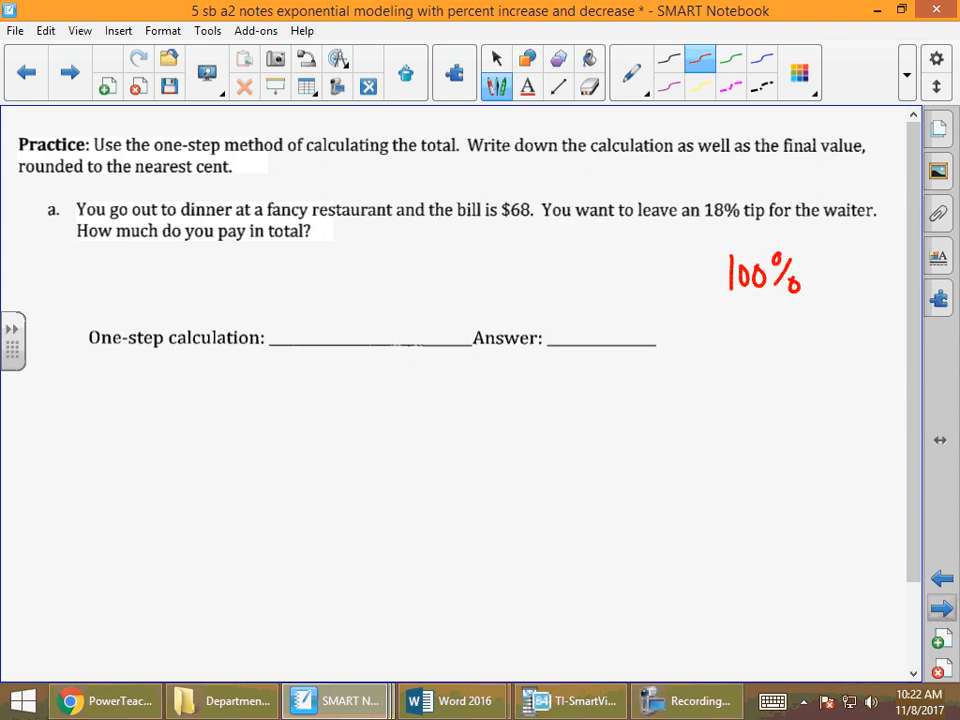
pyautogui.moveTo(716, 308)
pyautogui.mouseDown()
pyautogui.moveTo(716, 336)
pyautogui.moveTo(726, 319)
pyautogui.mouseUp()
pyautogui.moveTo(741, 304)
pyautogui.mouseDown()
pyautogui.moveTo(741, 337)
pyautogui.moveTo(760, 309)
pyautogui.moveTo(782, 310)
pyautogui.moveTo(786, 339)
pyautogui.moveTo(805, 329)
pyautogui.mouseUp()
pyautogui.moveTo(716, 353)
pyautogui.mouseDown()
pyautogui.moveTo(840, 355)
pyautogui.moveTo(726, 405)
pyautogui.moveTo(743, 405)
pyautogui.moveTo(768, 373)
pyautogui.moveTo(789, 373)
pyautogui.moveTo(790, 405)
pyautogui.moveTo(809, 400)
pyautogui.mouseUp()
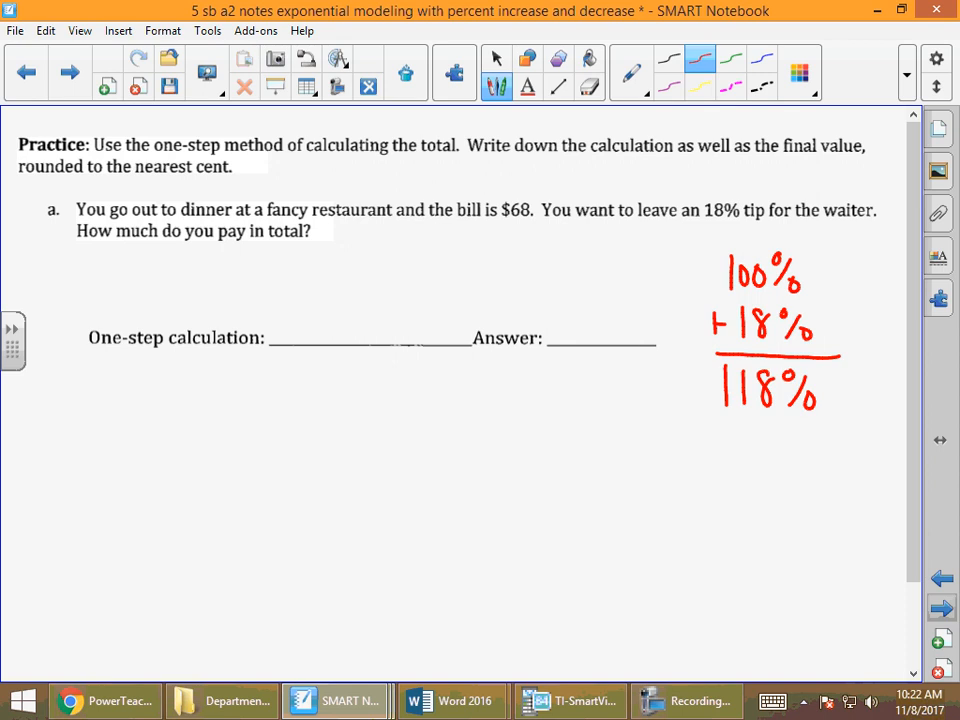
# Step: Mark the decimal shift under 118% and write 1.18 below it
pyautogui.moveTo(778, 405); pyautogui.dragTo(735, 405)
pyautogui.moveTo(727, 437); pyautogui.dragTo(726, 480)
pyautogui.click(741, 475)
pyautogui.moveTo(757, 440)
pyautogui.mouseDown()
pyautogui.moveTo(757, 481)
pyautogui.moveTo(784, 465)
pyautogui.moveTo(776, 468)
pyautogui.mouseUp()
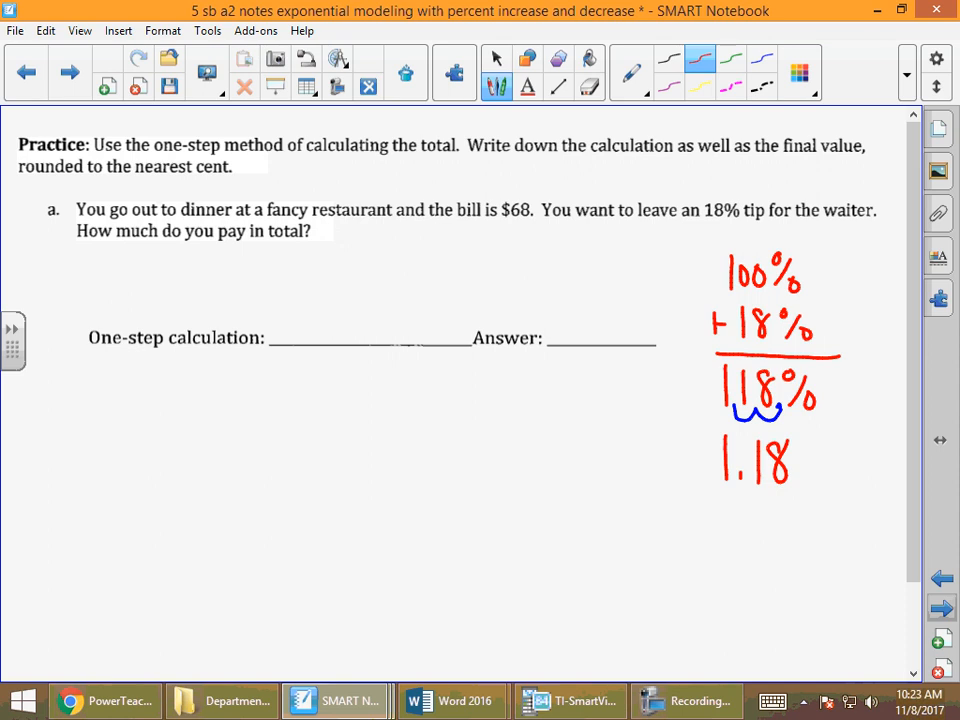
# Step: Write 1.18(68) on the One-step calculation line
pyautogui.moveTo(291, 299); pyautogui.dragTo(293, 338)
pyautogui.click(308, 336)
pyautogui.moveTo(323, 298)
pyautogui.mouseDown()
pyautogui.moveTo(324, 338)
pyautogui.moveTo(350, 304)
pyautogui.moveTo(378, 342)
pyautogui.mouseUp()
pyautogui.moveTo(408, 305)
pyautogui.mouseDown()
pyautogui.moveTo(397, 322)
pyautogui.moveTo(413, 338)
pyautogui.moveTo(433, 304)
pyautogui.mouseUp()
pyautogui.moveTo(440, 287); pyautogui.dragTo(444, 342)
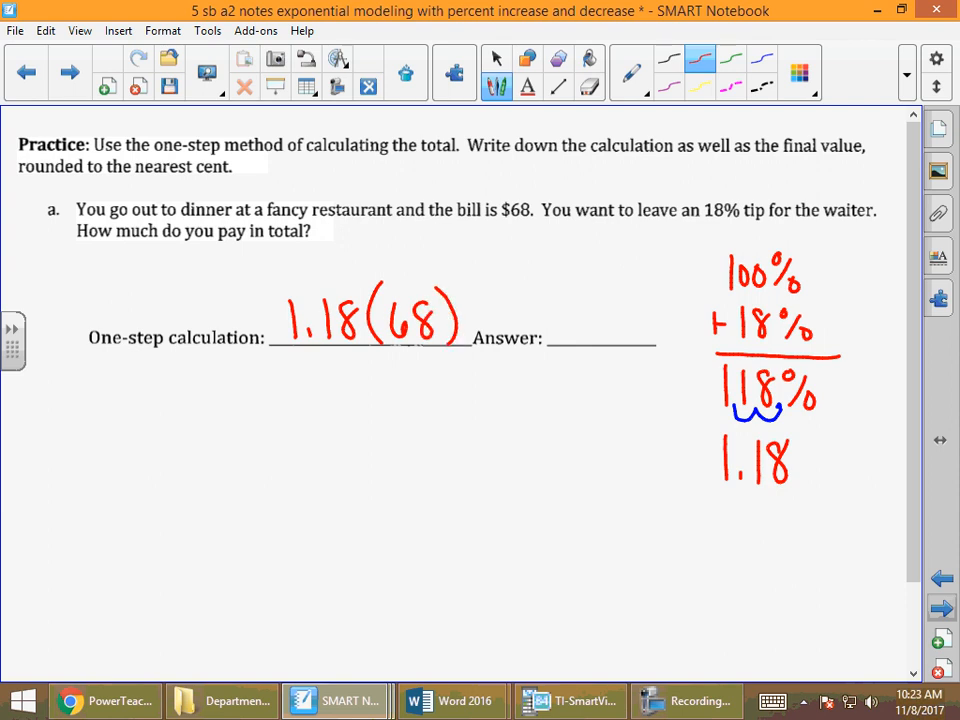
# Step: Clear the calculator and evaluate 1.18 × 68 to get 80.24, then return to the notes
pyautogui.click(572, 700)
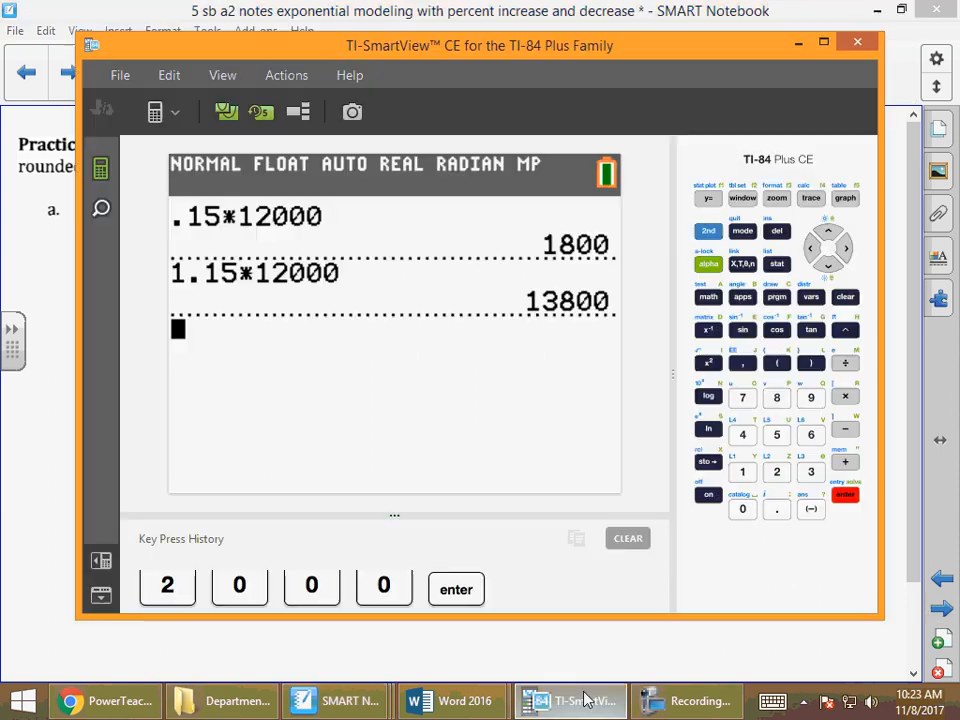
pyautogui.click(845, 299)
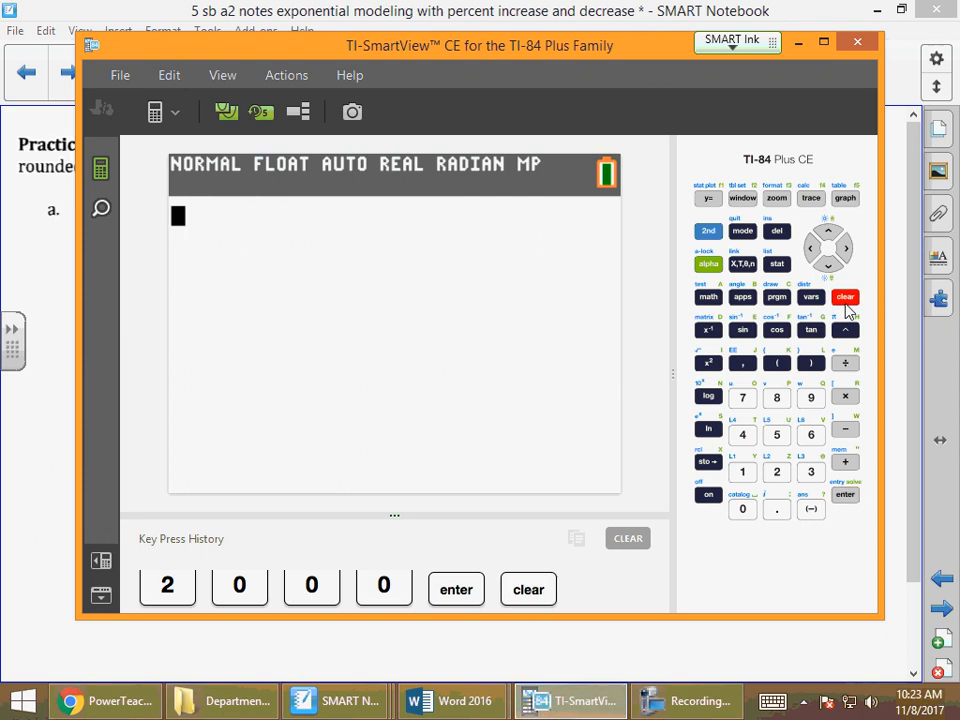
pyautogui.click(742, 471)
pyautogui.click(776, 509)
pyautogui.click(742, 471)
pyautogui.click(777, 398)
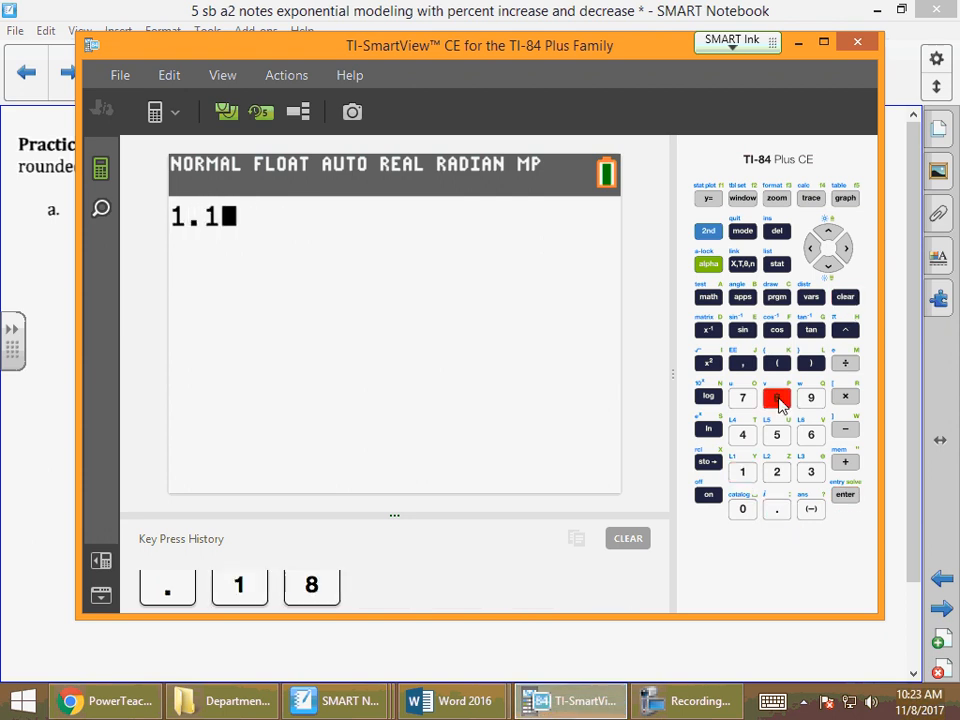
pyautogui.click(845, 396)
pyautogui.click(811, 434)
pyautogui.click(777, 400)
pyautogui.click(845, 496)
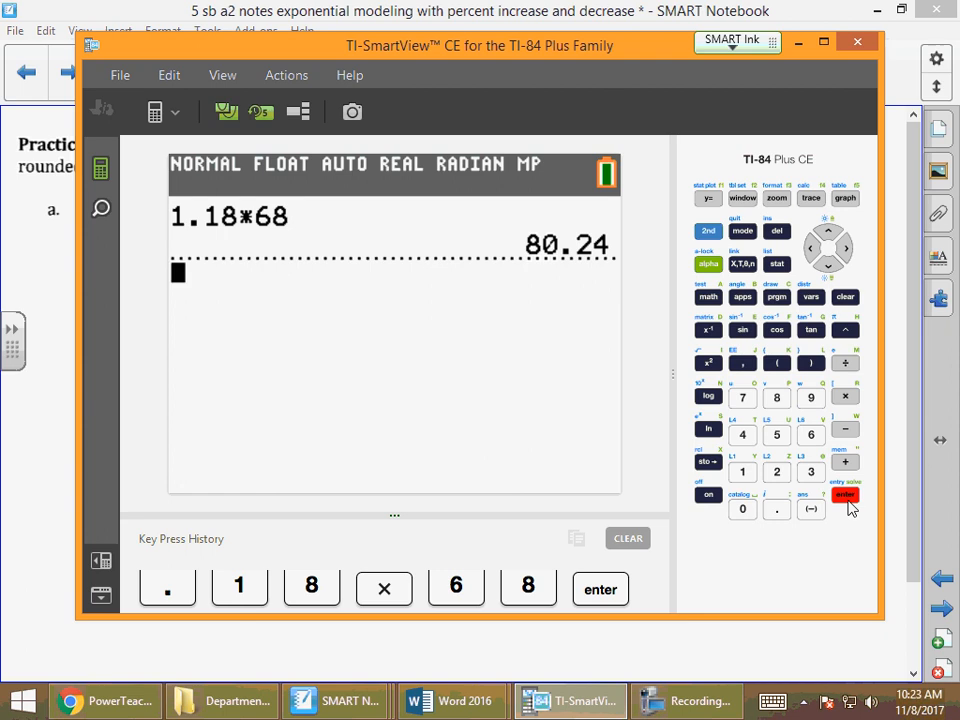
pyautogui.click(800, 643)
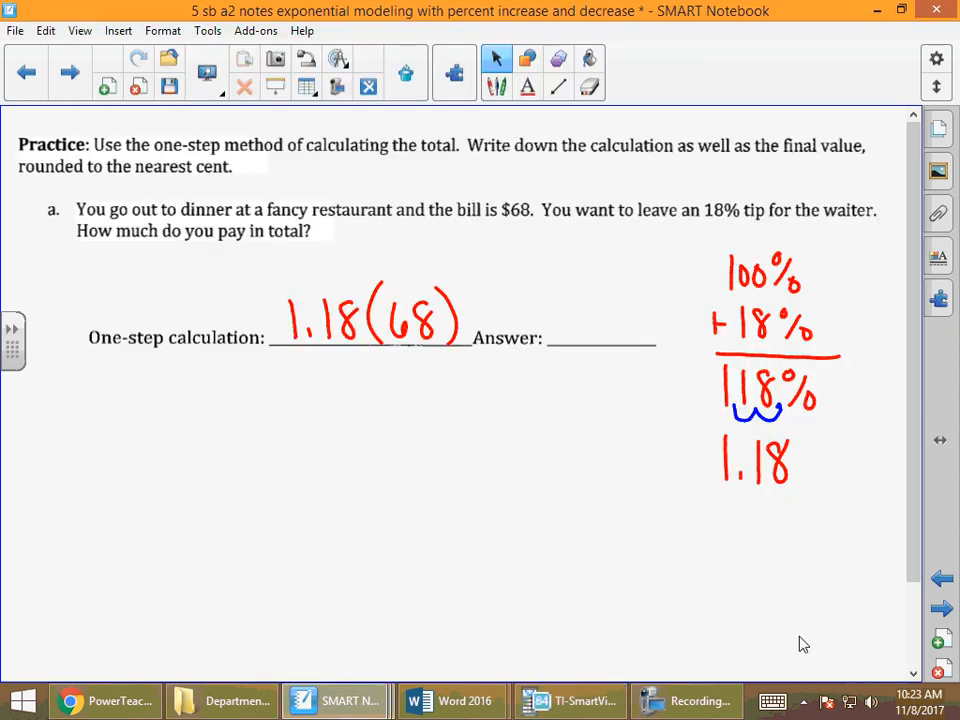
# Step: Handwrite $80.24 on the Answer line, then advance to problem b
pyautogui.moveTo(570, 304)
pyautogui.mouseDown()
pyautogui.moveTo(590, 303)
pyautogui.moveTo(634, 341)
pyautogui.moveTo(657, 328)
pyautogui.mouseUp()
pyautogui.click(608, 339)
pyautogui.moveTo(650, 305); pyautogui.dragTo(650, 342)
pyautogui.moveTo(546, 284)
pyautogui.mouseDown()
pyautogui.moveTo(532, 304)
pyautogui.moveTo(540, 310)
pyautogui.mouseUp()
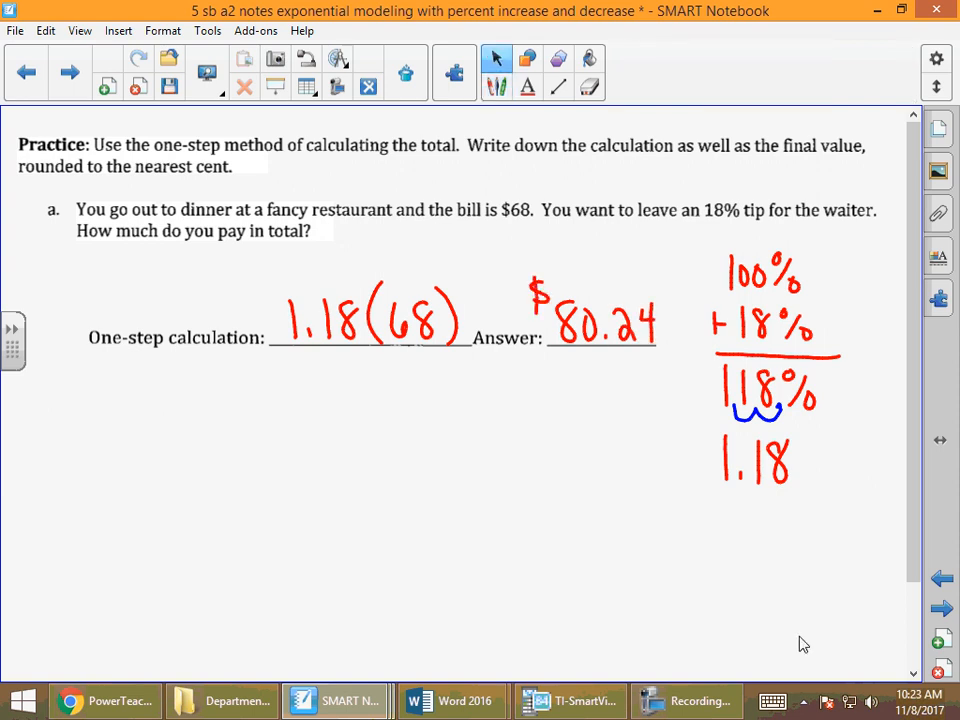
pyautogui.click(700, 700)
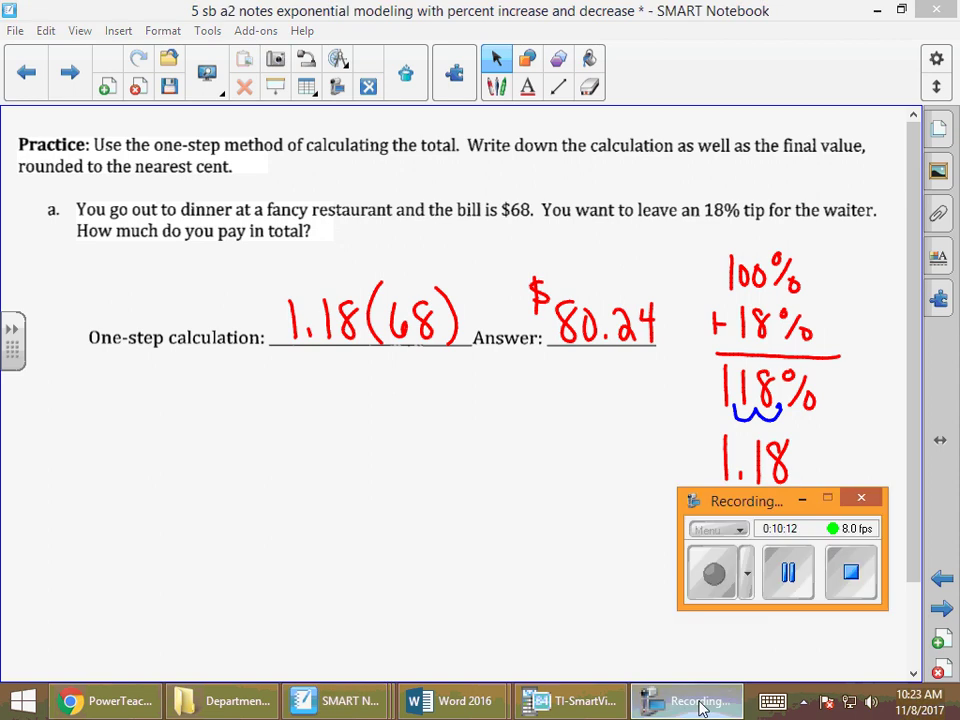
pyautogui.click(716, 578)
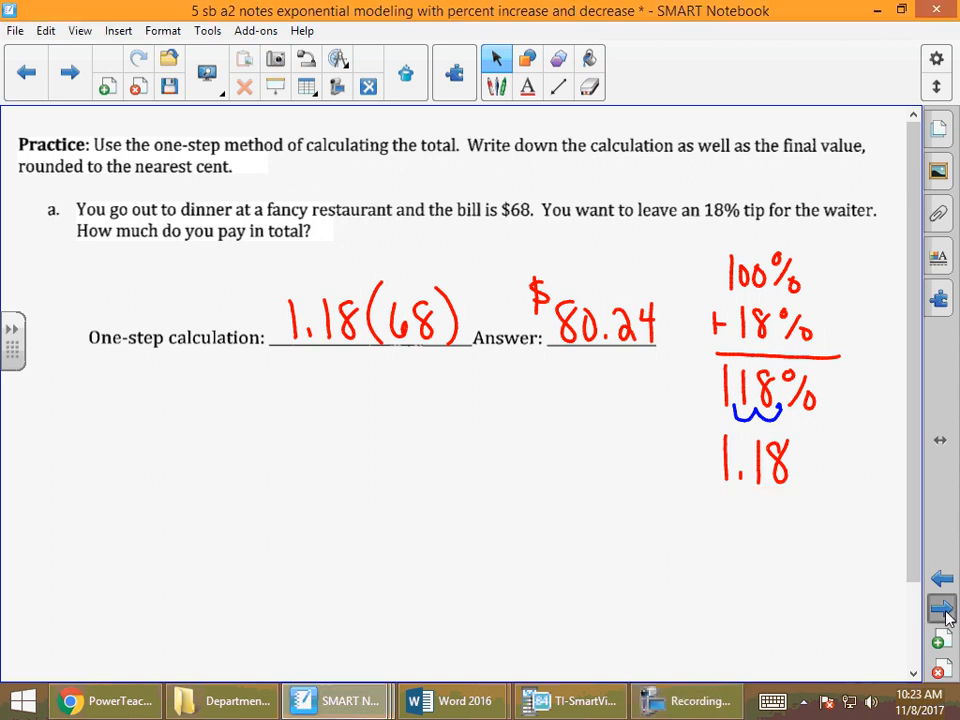
pyautogui.click(945, 614)
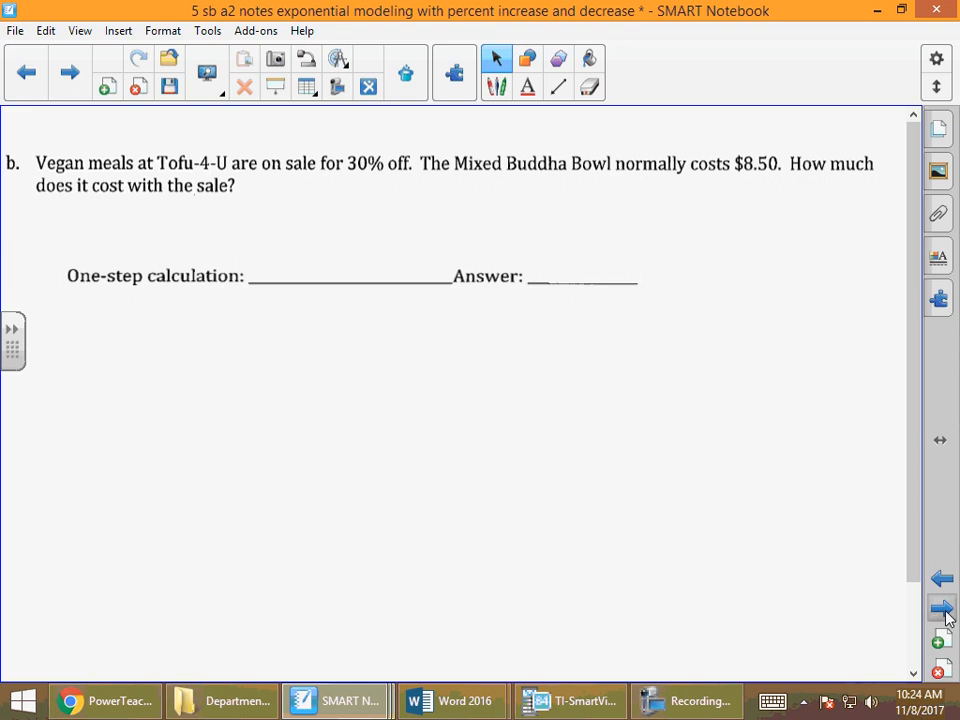
# Step: Handwrite 100% − 30% = 70% beside problem b
pyautogui.moveTo(709, 211)
pyautogui.mouseDown()
pyautogui.moveTo(709, 252)
pyautogui.moveTo(758, 216)
pyautogui.moveTo(763, 256)
pyautogui.moveTo(779, 243)
pyautogui.mouseUp()
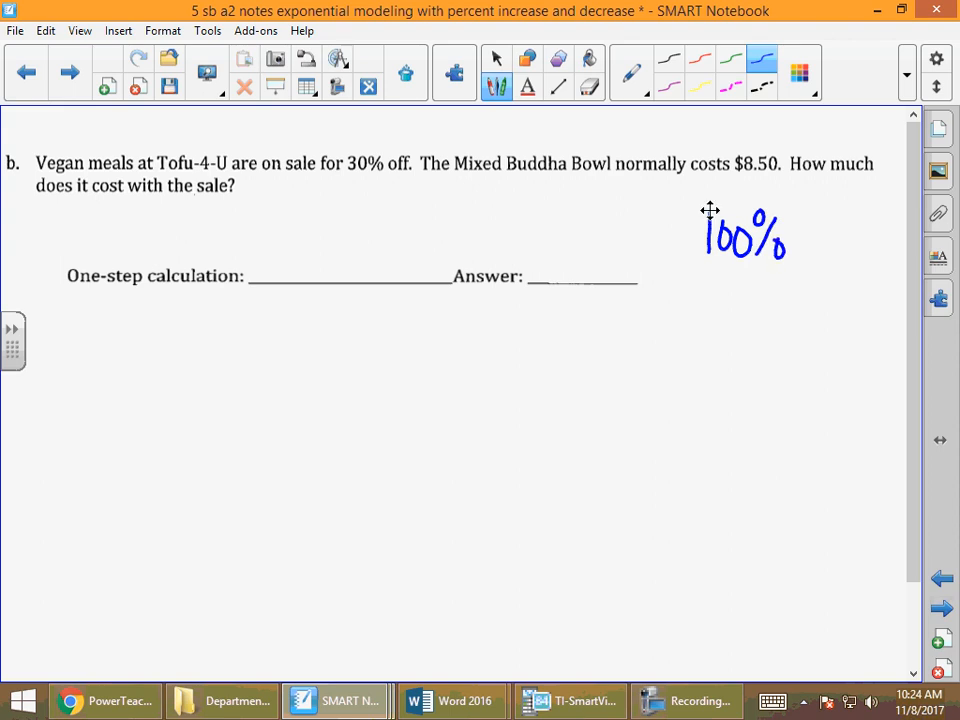
pyautogui.moveTo(674, 278)
pyautogui.mouseDown()
pyautogui.moveTo(713, 299)
pyautogui.moveTo(764, 272)
pyautogui.moveTo(776, 306)
pyautogui.moveTo(817, 293)
pyautogui.mouseUp()
pyautogui.moveTo(681, 316); pyautogui.dragTo(818, 320)
pyautogui.moveTo(700, 333)
pyautogui.mouseDown()
pyautogui.moveTo(712, 334)
pyautogui.moveTo(718, 372)
pyautogui.moveTo(738, 347)
pyautogui.moveTo(765, 339)
pyautogui.mouseUp()
pyautogui.moveTo(785, 340); pyautogui.dragTo(769, 375)
pyautogui.moveTo(793, 362); pyautogui.dragTo(792, 364)
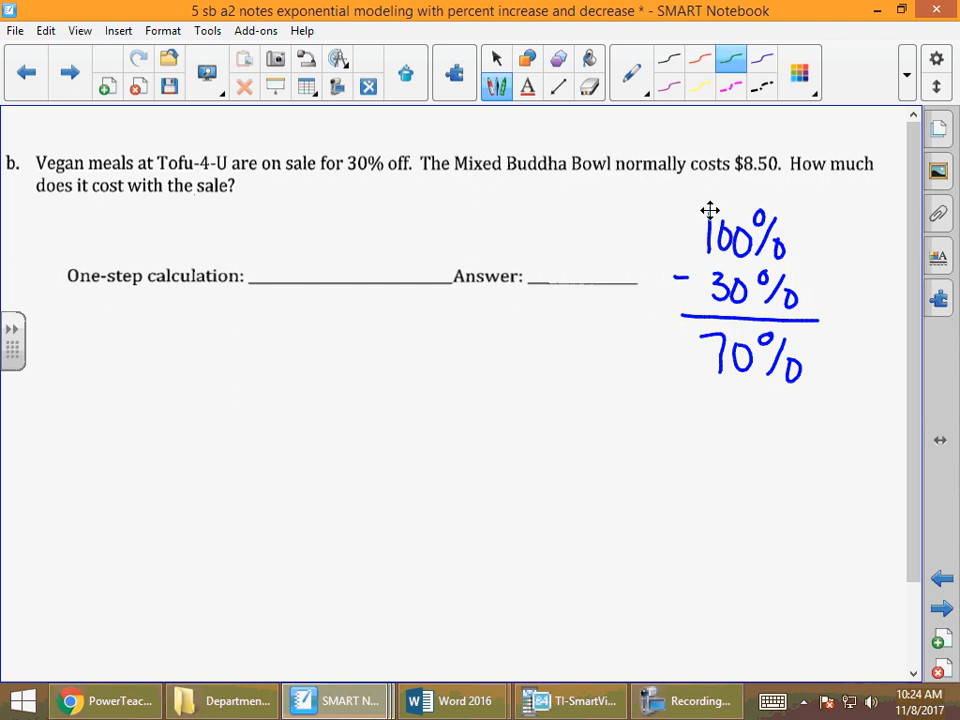
# Step: Mark the decimal shift under 70% and write = .70 below it
pyautogui.moveTo(762, 368); pyautogui.dragTo(697, 378)
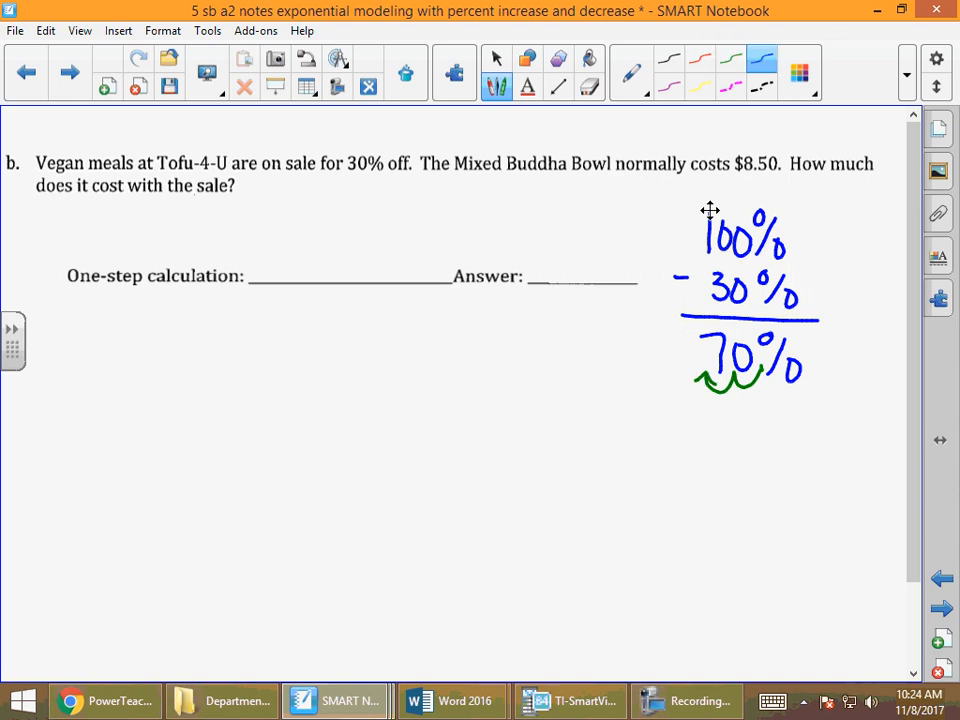
pyautogui.moveTo(703, 427)
pyautogui.mouseDown()
pyautogui.moveTo(762, 448)
pyautogui.moveTo(786, 416)
pyautogui.mouseUp()
pyautogui.click(735, 443)
pyautogui.click(738, 447)
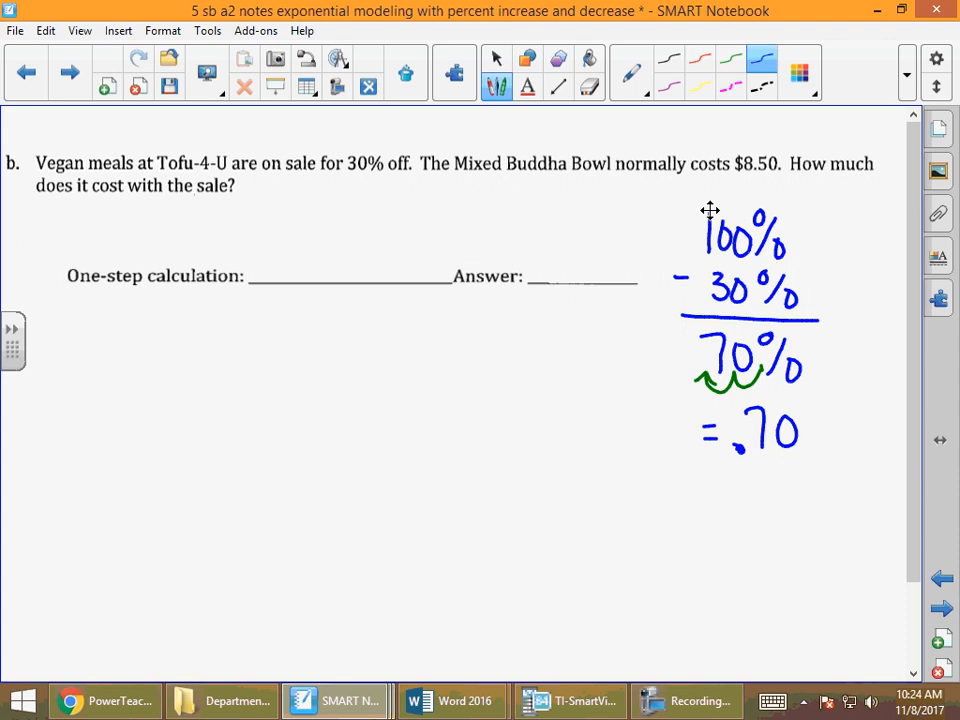
# Step: Write .7(8.50) on the One-step calculation line and bring up the calculator
pyautogui.click(274, 271)
pyautogui.moveTo(281, 234); pyautogui.dragTo(297, 272)
pyautogui.moveTo(324, 223); pyautogui.dragTo(318, 275)
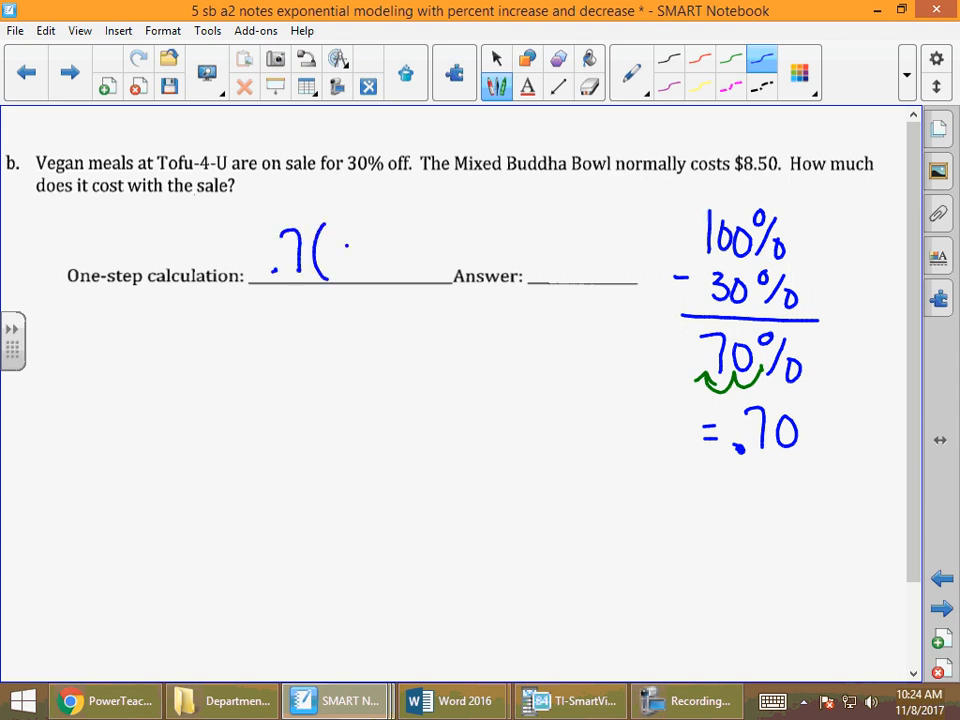
pyautogui.moveTo(350, 232)
pyautogui.mouseDown()
pyautogui.moveTo(379, 239)
pyautogui.moveTo(365, 268)
pyautogui.moveTo(394, 244)
pyautogui.moveTo(410, 286)
pyautogui.mouseUp()
pyautogui.click(358, 268)
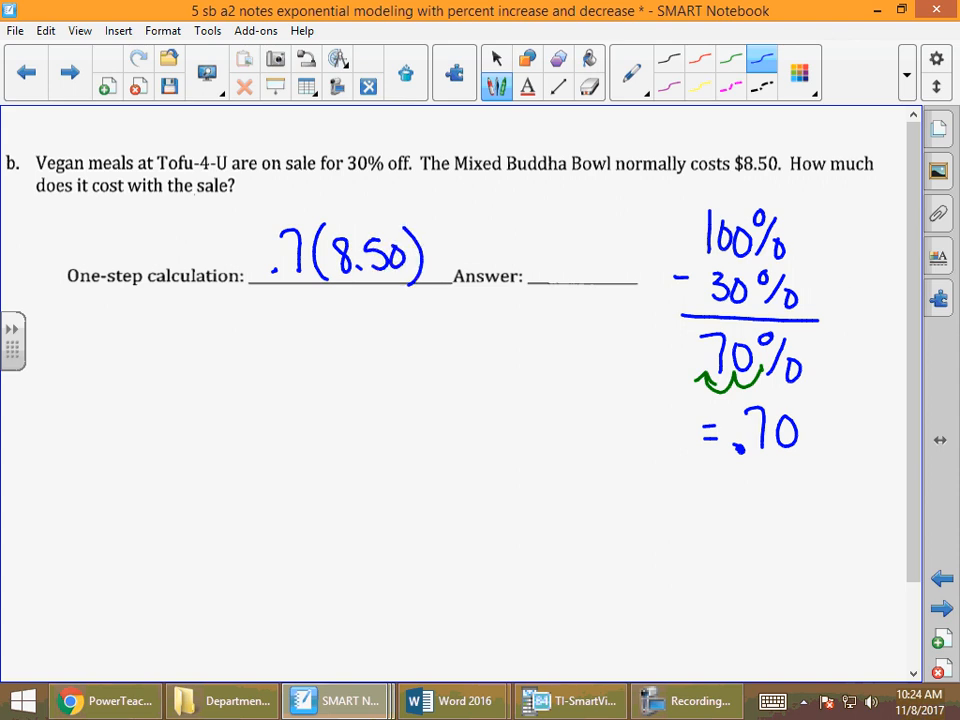
pyautogui.click(496, 58)
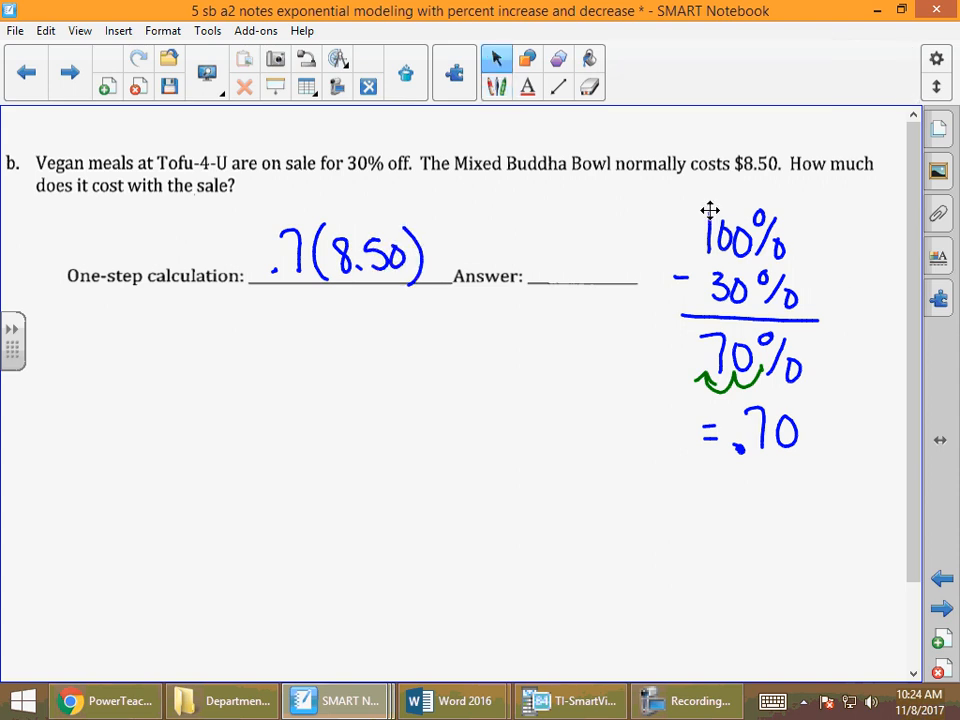
pyautogui.click(588, 698)
# Step: Clear the calculator and key in .7 × 850
pyautogui.click(845, 296)
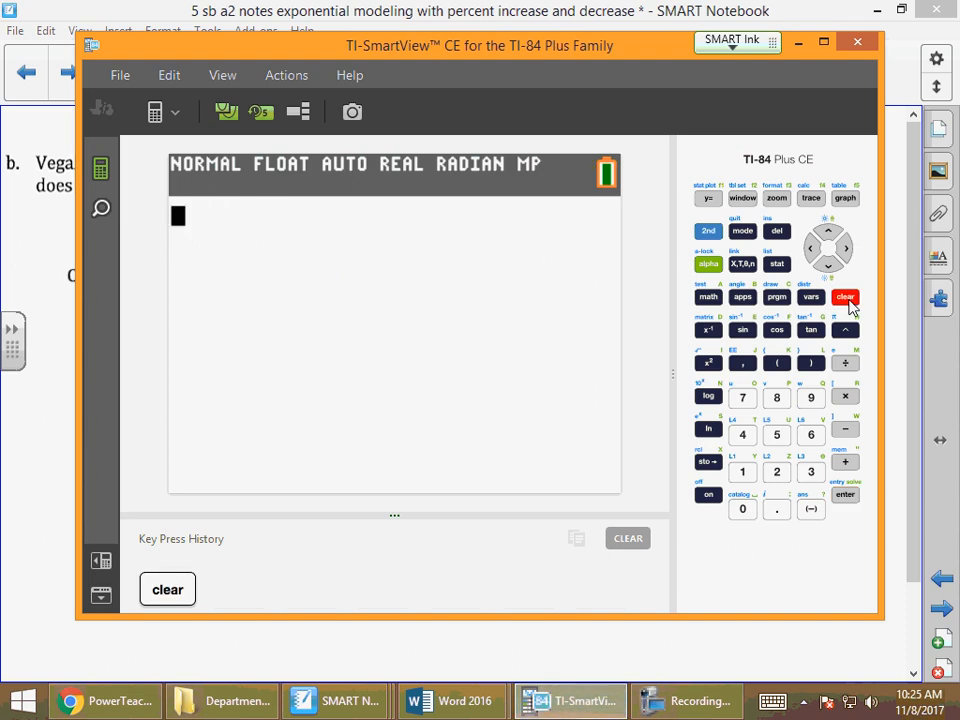
pyautogui.click(777, 509)
pyautogui.click(742, 398)
pyautogui.click(845, 396)
pyautogui.click(777, 398)
pyautogui.click(777, 435)
pyautogui.click(742, 509)
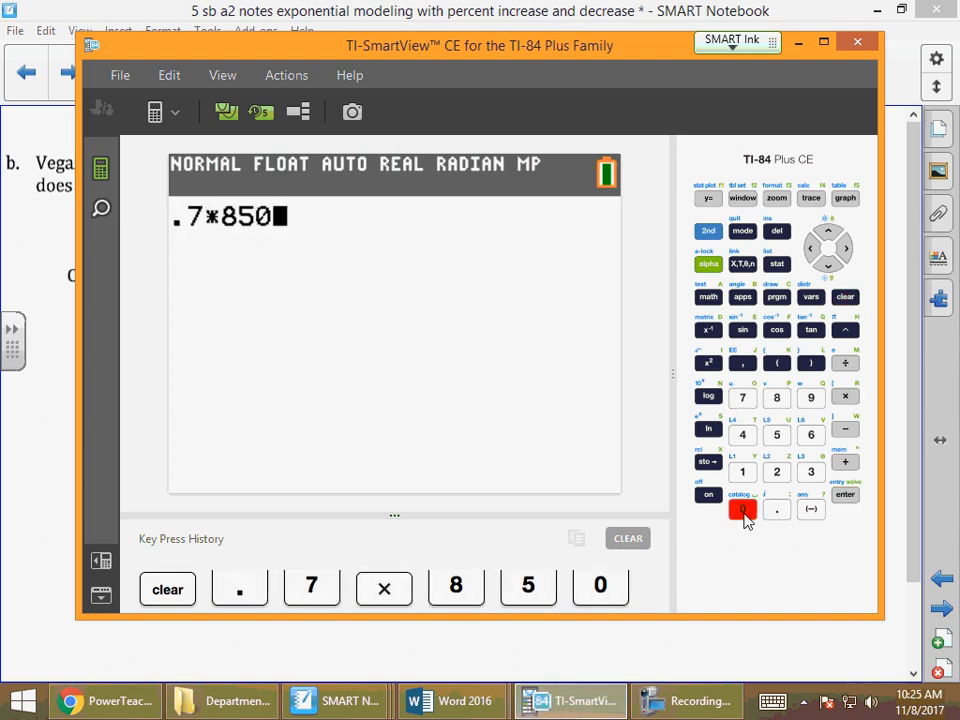
# Step: Correct the entry to 8.50, evaluate .7 × 8.50 as 5.95, and return to the notes
pyautogui.click(810, 250)
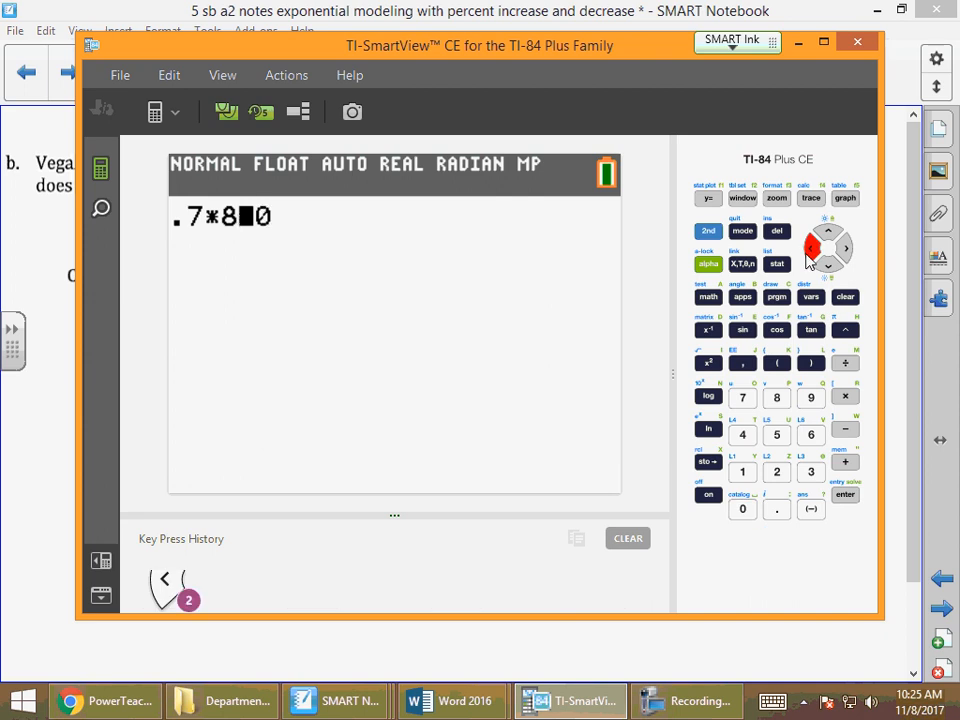
pyautogui.click(777, 509)
pyautogui.click(777, 435)
pyautogui.click(742, 509)
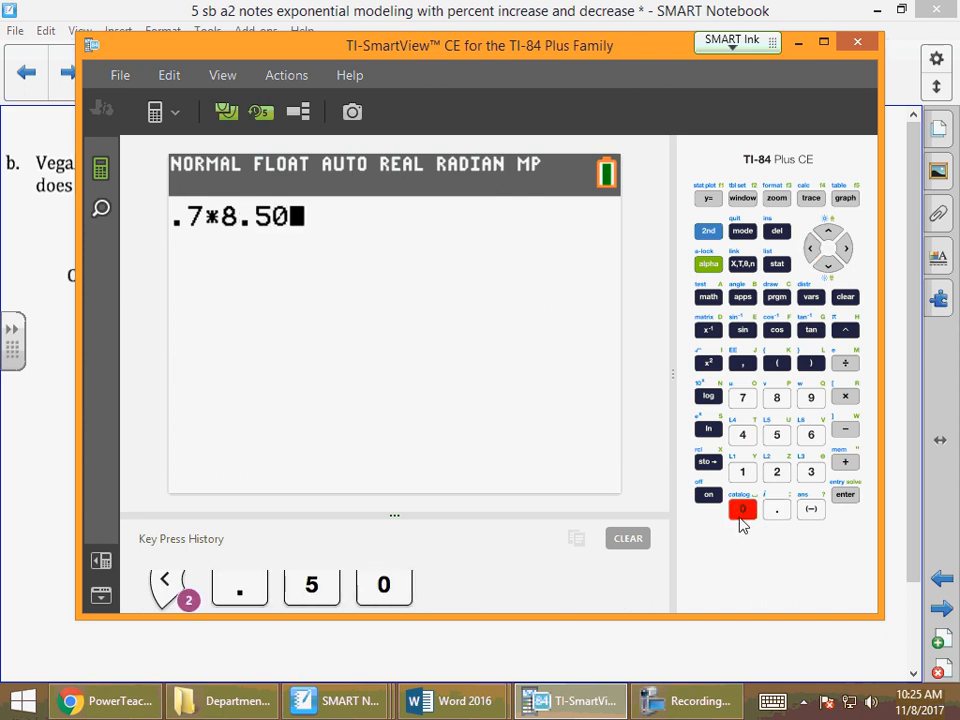
pyautogui.click(845, 499)
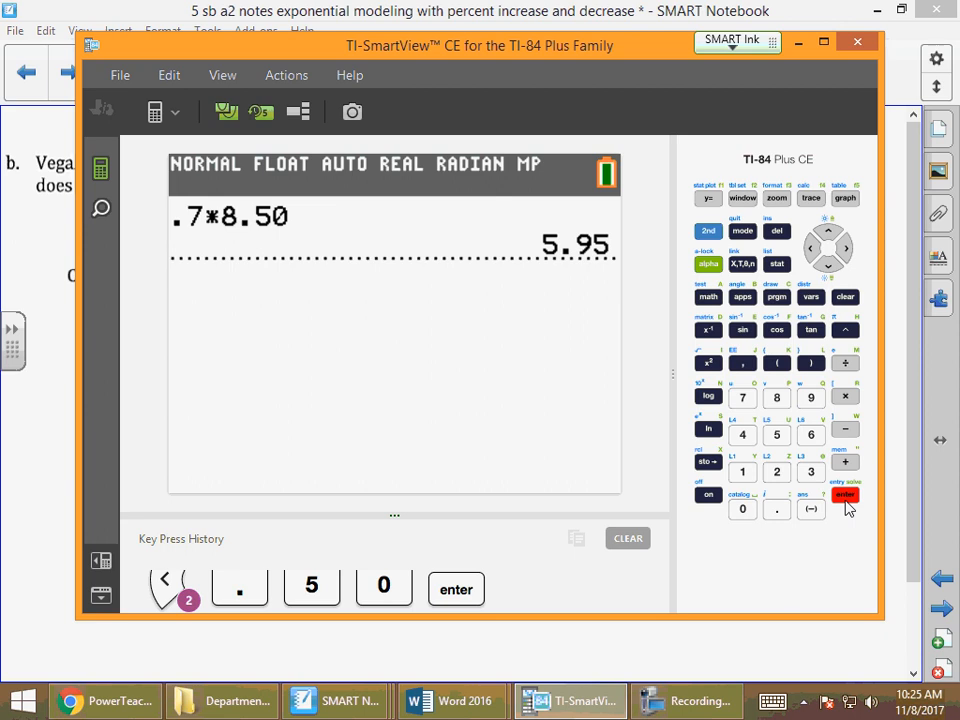
pyautogui.click(772, 640)
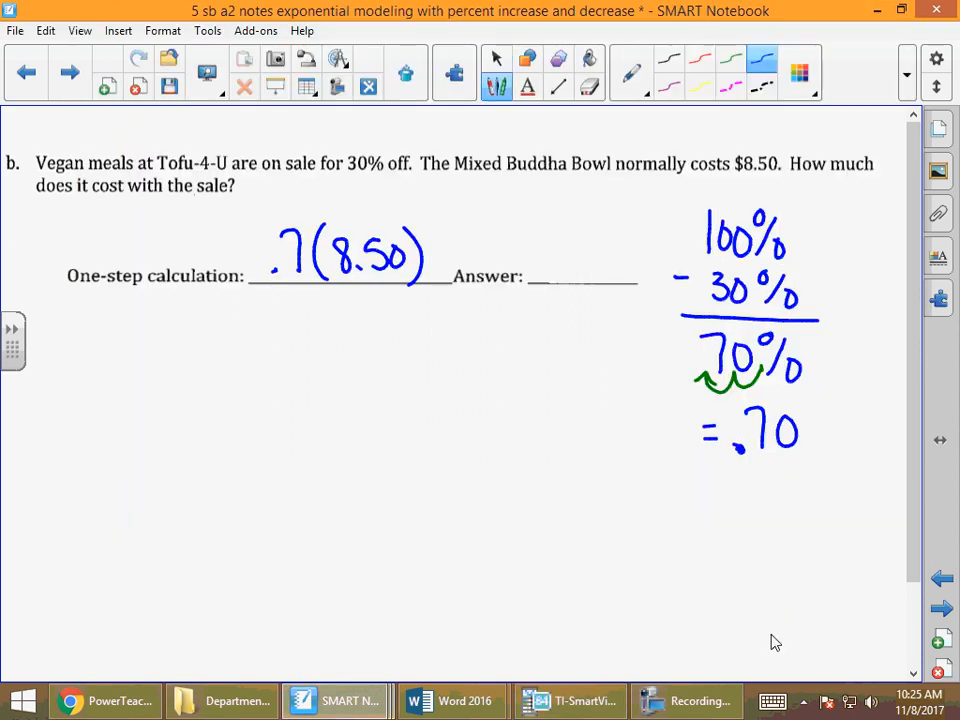
# Step: Handwrite $5.95 on the Answer line and stop inking
pyautogui.moveTo(540, 242); pyautogui.dragTo(537, 272)
pyautogui.click(571, 268)
pyautogui.moveTo(592, 246)
pyautogui.mouseDown()
pyautogui.moveTo(590, 270)
pyautogui.moveTo(604, 247)
pyautogui.moveTo(600, 275)
pyautogui.mouseUp()
pyautogui.moveTo(531, 218)
pyautogui.mouseDown()
pyautogui.moveTo(518, 243)
pyautogui.moveTo(524, 232)
pyautogui.mouseUp()
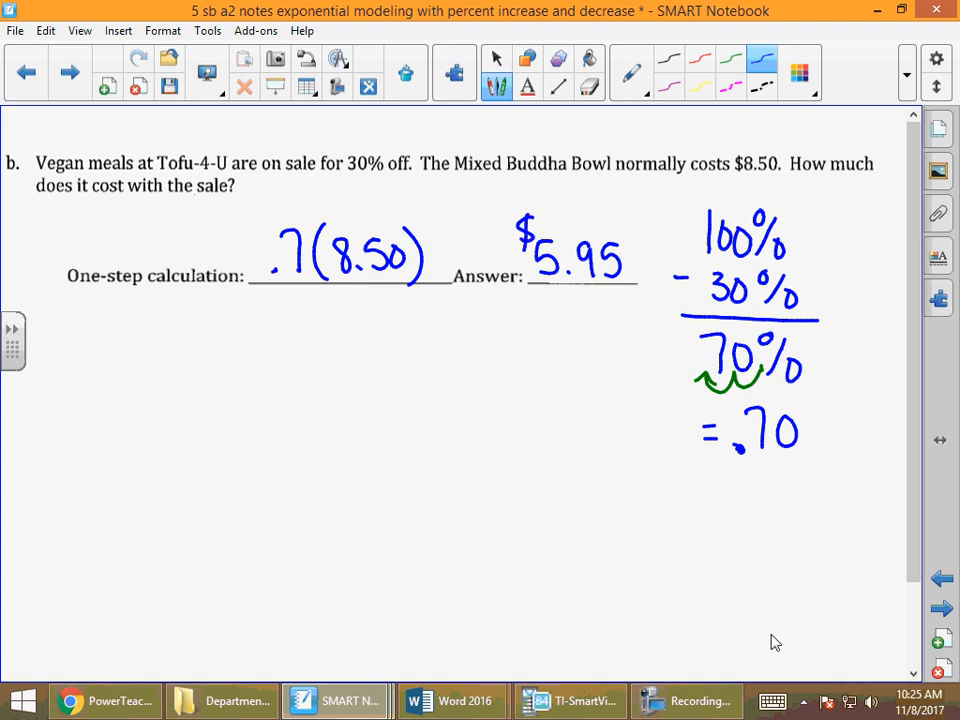
pyautogui.press('Escape')
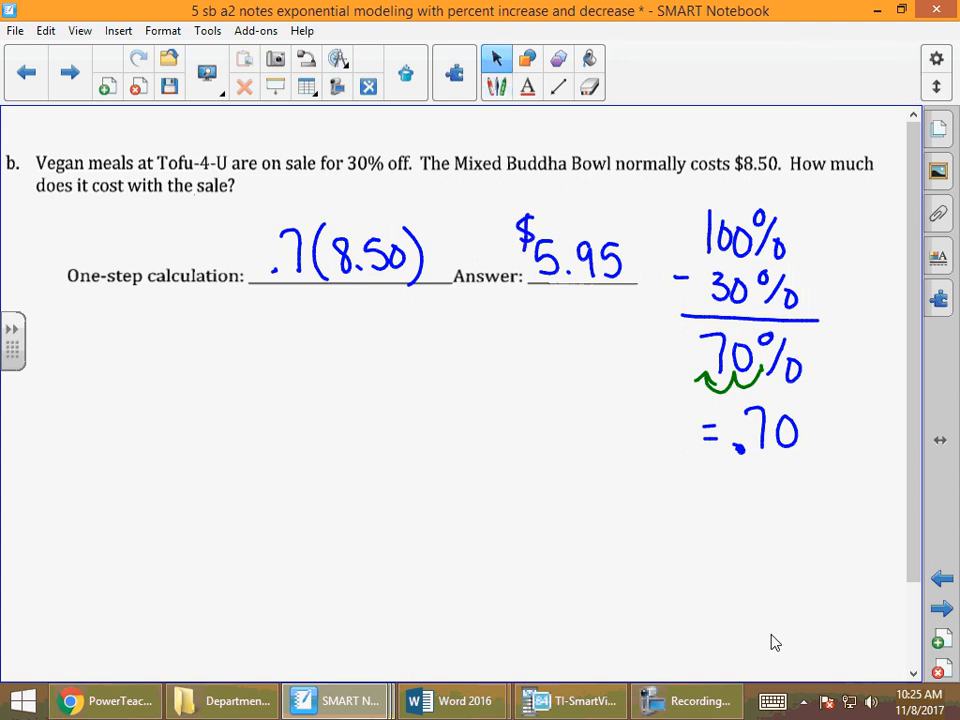
# Step: Advance to the page with the Visa card APR problem
pyautogui.click(944, 612)
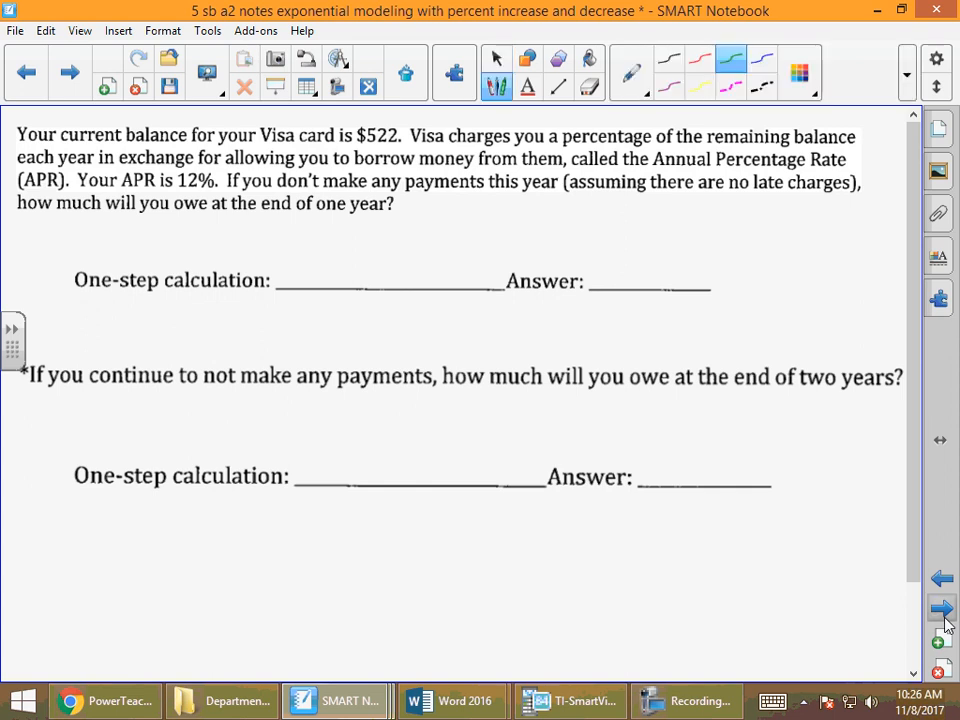
# Step: Write the percent sum 100% + 12% = 112% beside the Visa problem in green
pyautogui.moveTo(767, 203)
pyautogui.mouseDown()
pyautogui.moveTo(767, 228)
pyautogui.moveTo(783, 208)
pyautogui.moveTo(818, 207)
pyautogui.moveTo(815, 233)
pyautogui.moveTo(834, 226)
pyautogui.mouseUp()
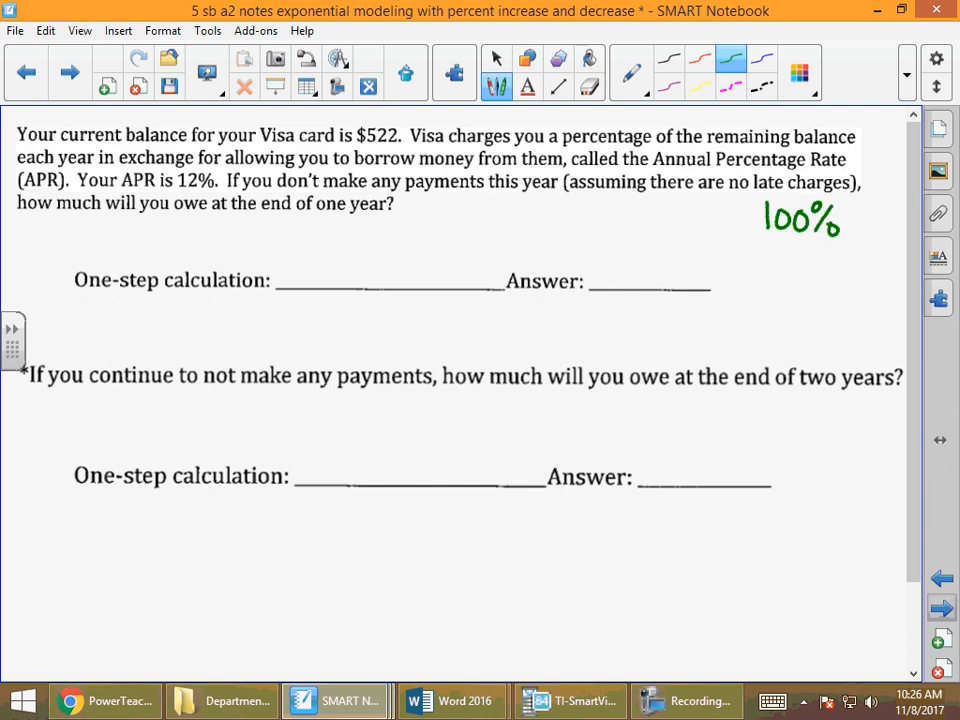
pyautogui.moveTo(772, 241)
pyautogui.mouseDown()
pyautogui.moveTo(772, 270)
pyautogui.moveTo(800, 271)
pyautogui.moveTo(814, 250)
pyautogui.moveTo(816, 270)
pyautogui.mouseUp()
pyautogui.moveTo(831, 262); pyautogui.dragTo(832, 262)
pyautogui.moveTo(751, 282); pyautogui.dragTo(848, 282)
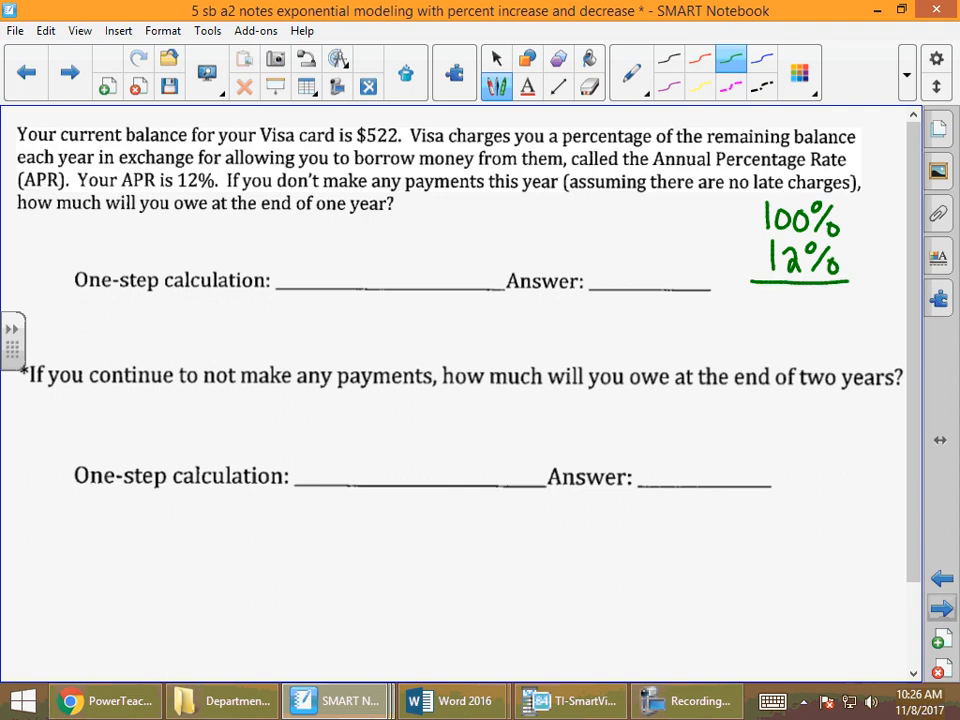
pyautogui.moveTo(762, 291); pyautogui.dragTo(762, 325)
pyautogui.moveTo(776, 292)
pyautogui.mouseDown()
pyautogui.moveTo(776, 325)
pyautogui.moveTo(803, 325)
pyautogui.moveTo(808, 305)
pyautogui.moveTo(812, 326)
pyautogui.moveTo(825, 312)
pyautogui.mouseUp()
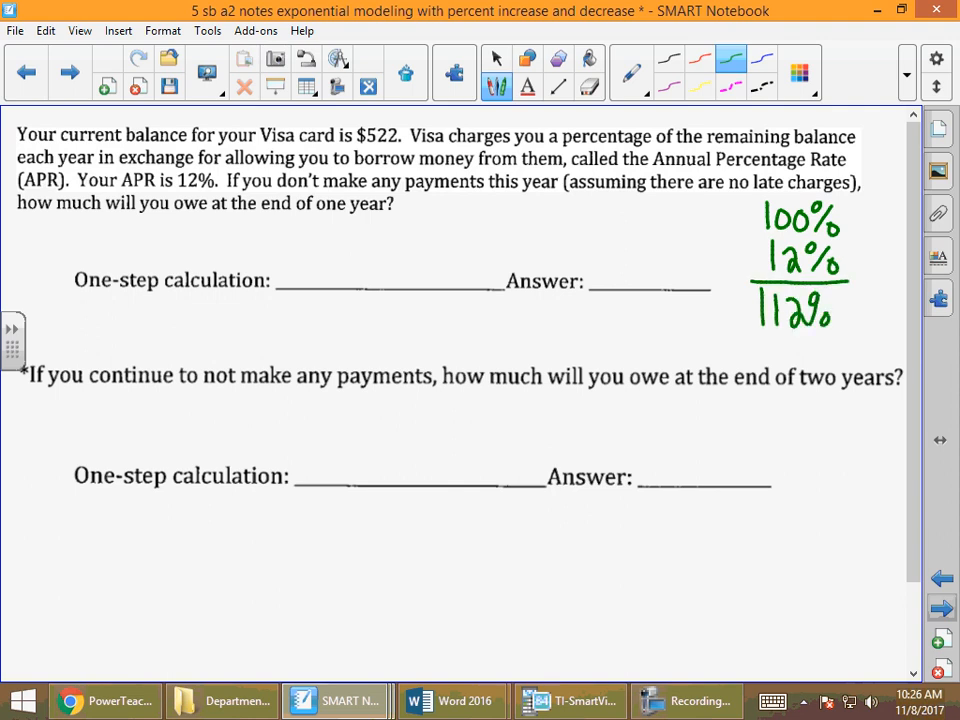
# Step: In blue, add the decimal-shift arrow under 112% and write the factor 1.12
pyautogui.click(762, 58)
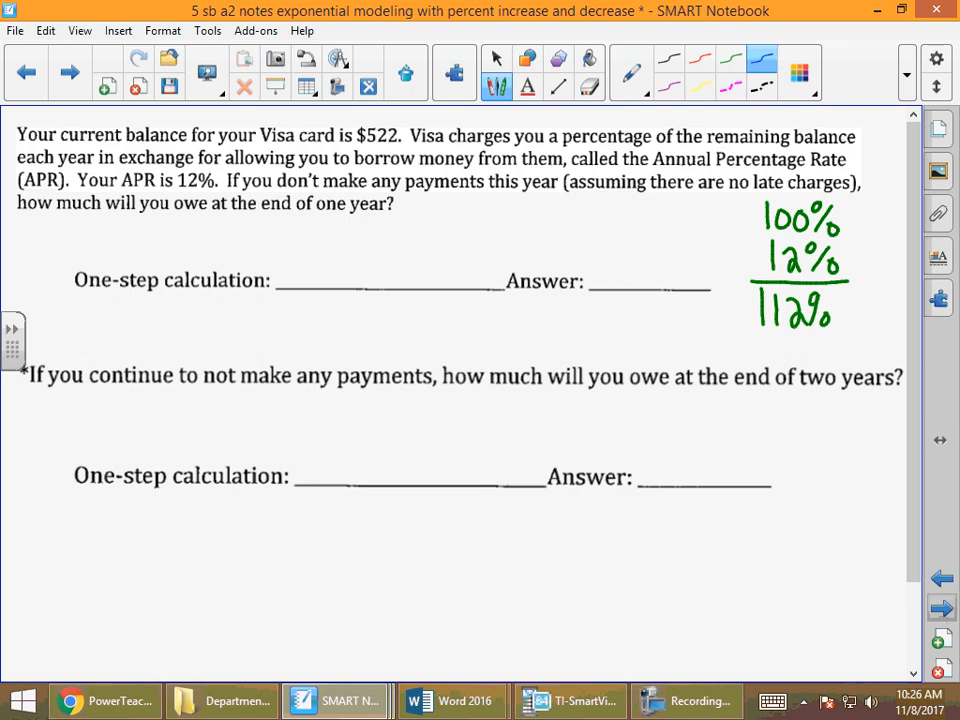
pyautogui.moveTo(810, 327)
pyautogui.mouseDown()
pyautogui.moveTo(803, 338)
pyautogui.moveTo(776, 340)
pyautogui.moveTo(763, 334)
pyautogui.moveTo(772, 326)
pyautogui.moveTo(760, 368)
pyautogui.moveTo(818, 372)
pyautogui.mouseUp()
pyautogui.click(771, 367)
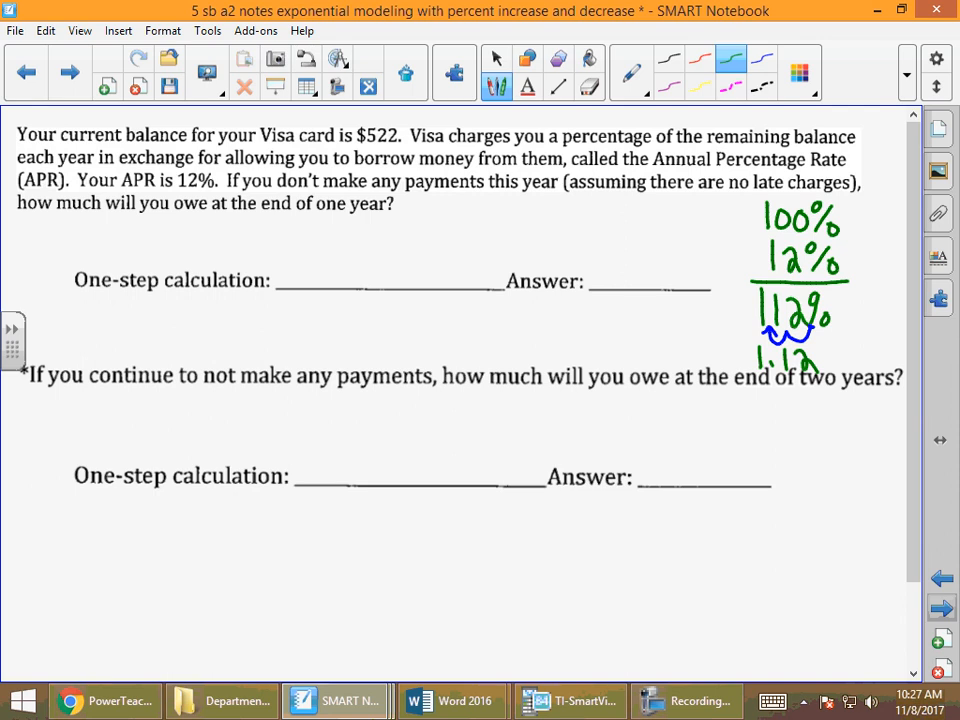
# Step: Write 1.12(522) on the first calculation line
pyautogui.moveTo(287, 240); pyautogui.dragTo(287, 280)
pyautogui.click(300, 279)
pyautogui.moveTo(318, 241)
pyautogui.mouseDown()
pyautogui.moveTo(318, 280)
pyautogui.moveTo(338, 262)
pyautogui.moveTo(348, 279)
pyautogui.mouseUp()
pyautogui.moveTo(368, 226); pyautogui.dragTo(371, 286)
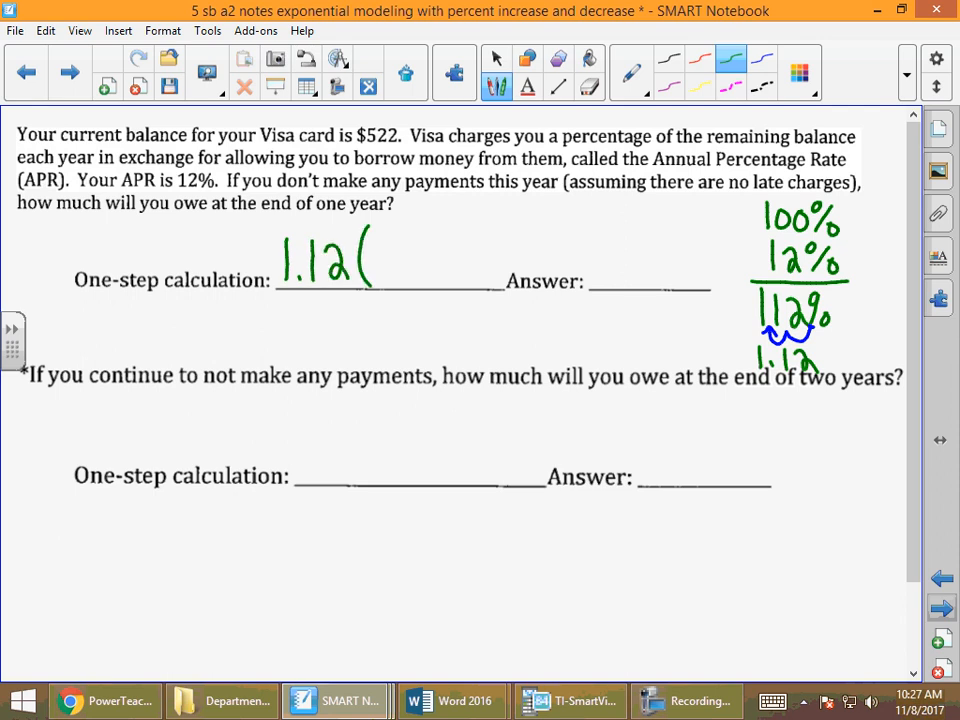
pyautogui.moveTo(382, 243); pyautogui.dragTo(381, 262)
pyautogui.moveTo(382, 242)
pyautogui.mouseDown()
pyautogui.moveTo(400, 241)
pyautogui.moveTo(379, 282)
pyautogui.moveTo(458, 279)
pyautogui.mouseUp()
pyautogui.moveTo(466, 228); pyautogui.dragTo(468, 292)
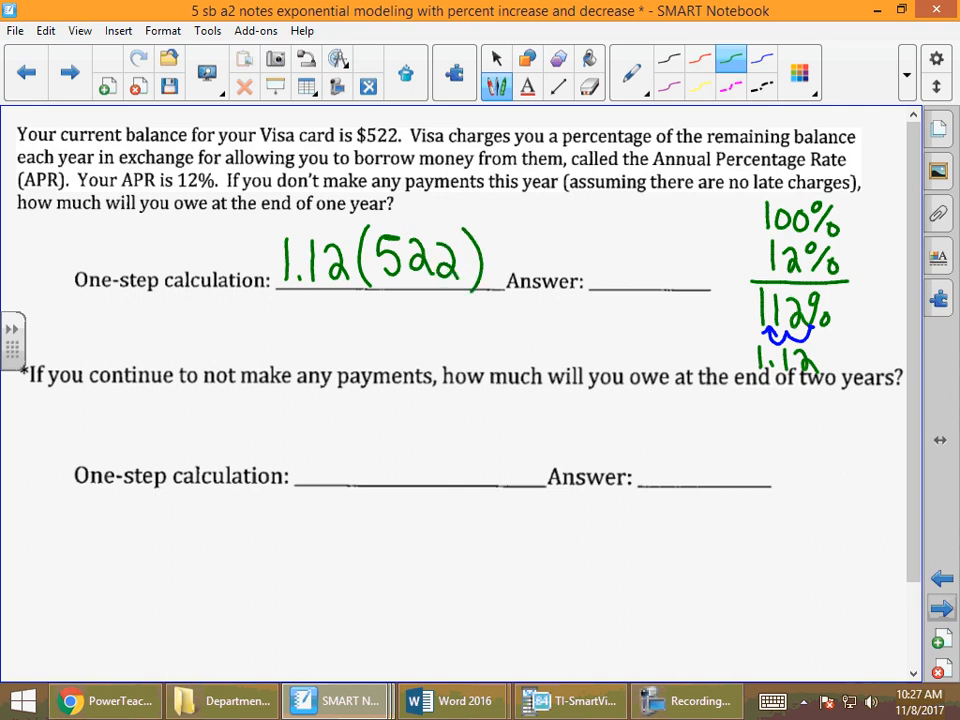
# Step: On the calculator, evaluate 1.12*522 to get 584.64
pyautogui.click(583, 700)
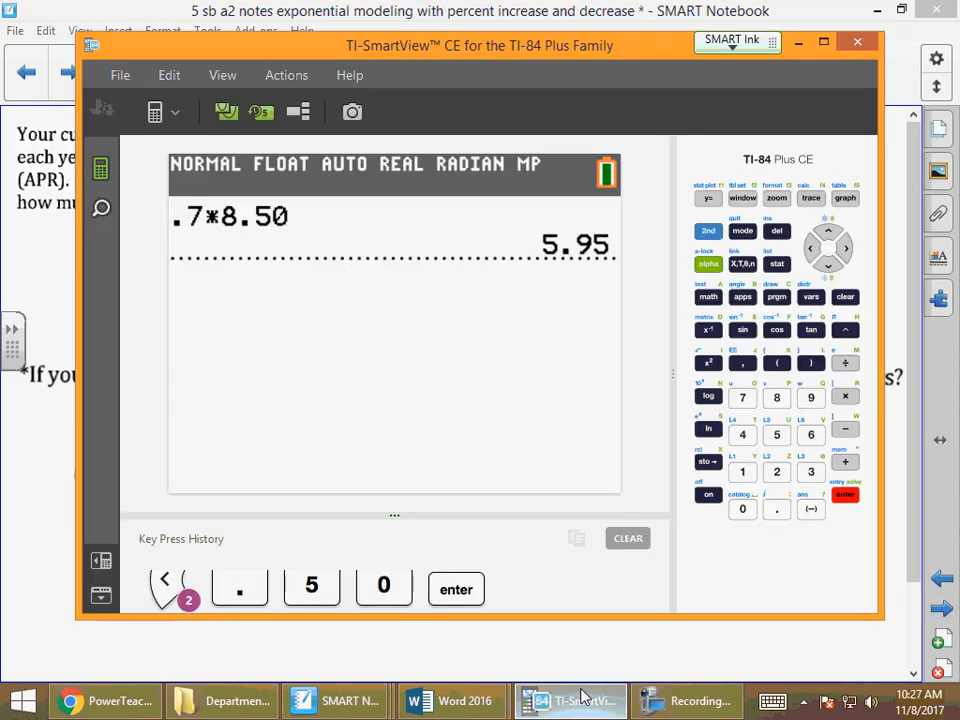
pyautogui.click(742, 471)
pyautogui.click(778, 514)
pyautogui.click(742, 471)
pyautogui.click(777, 471)
pyautogui.click(845, 396)
pyautogui.click(776, 435)
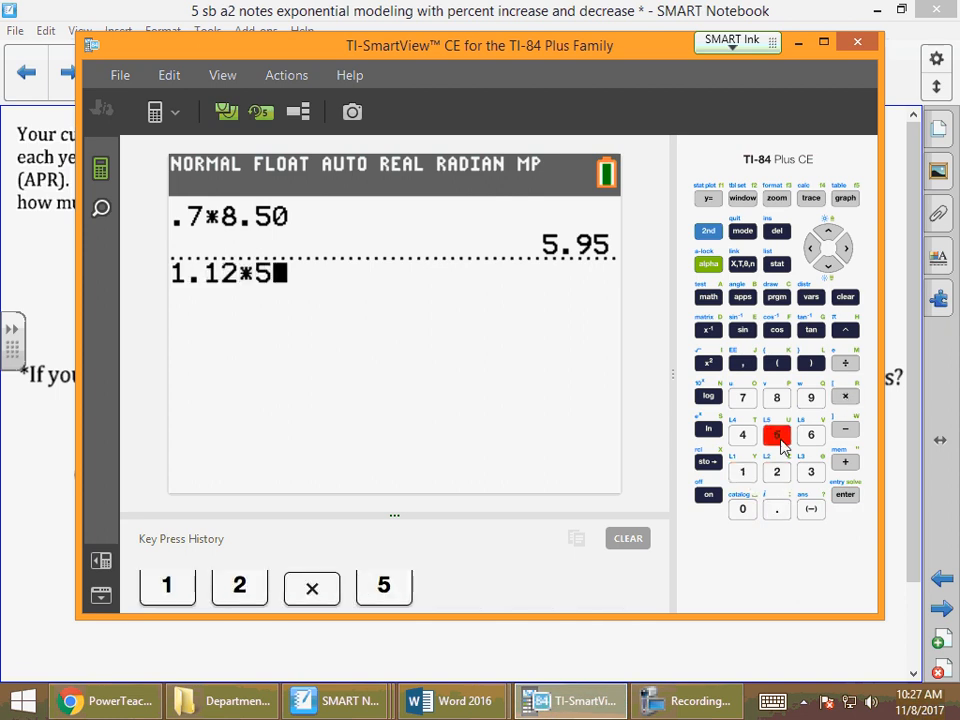
pyautogui.click(778, 473)
pyautogui.click(845, 495)
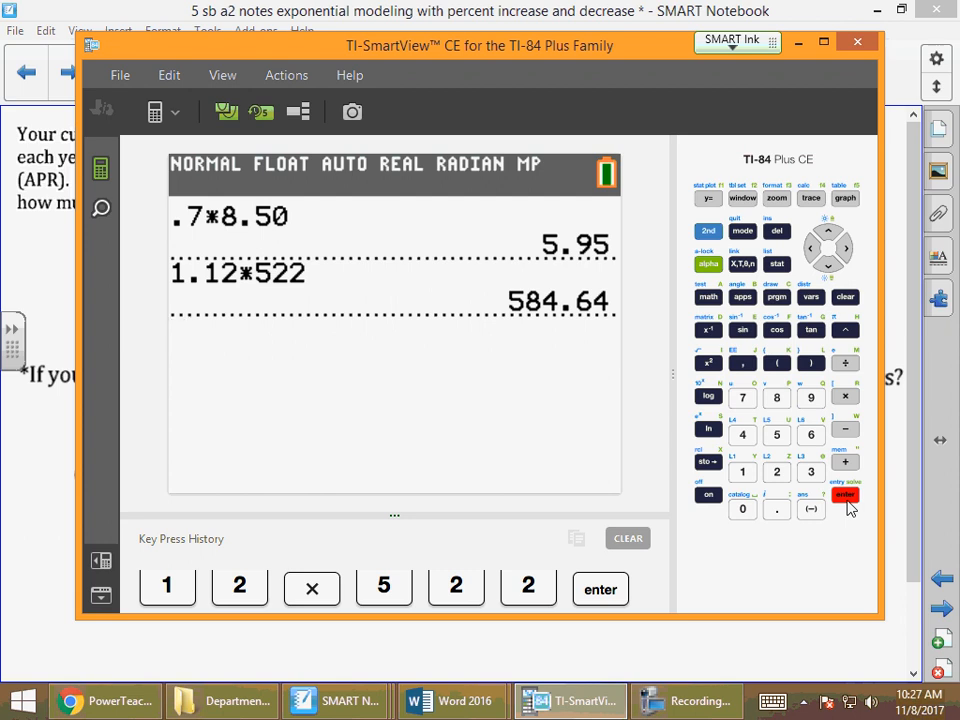
# Step: Back in the notes, write $584.64 on the one-year Answer line
pyautogui.click(688, 651)
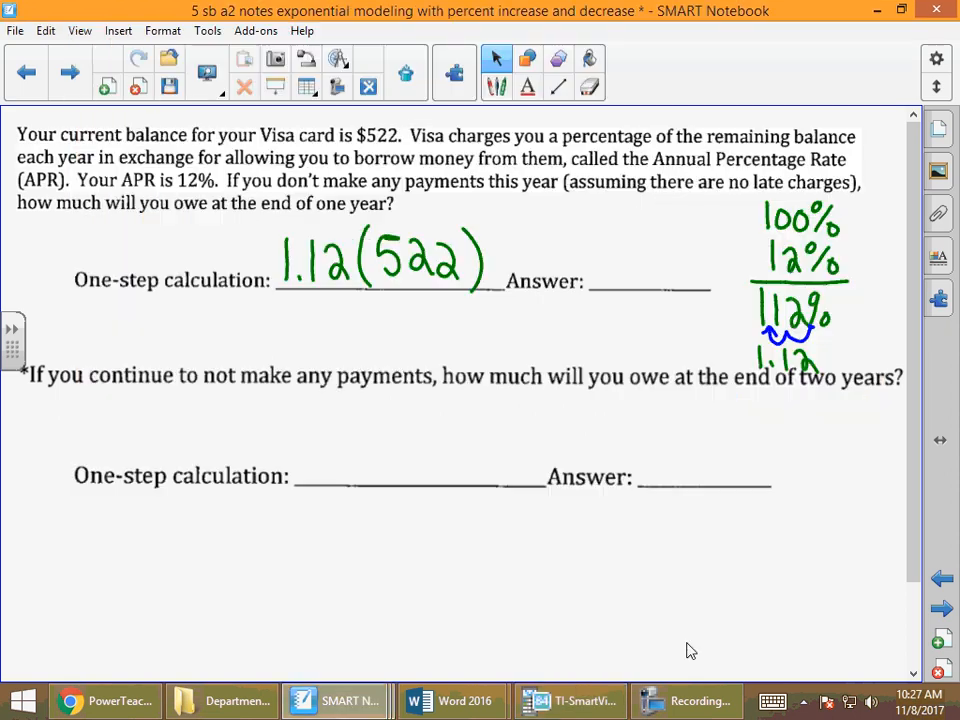
pyautogui.moveTo(600, 248)
pyautogui.mouseDown()
pyautogui.moveTo(618, 246)
pyautogui.moveTo(597, 282)
pyautogui.mouseUp()
pyautogui.moveTo(640, 252)
pyautogui.mouseDown()
pyautogui.moveTo(664, 270)
pyautogui.moveTo(660, 285)
pyautogui.mouseUp()
pyautogui.click(669, 283)
pyautogui.moveTo(694, 248)
pyautogui.mouseDown()
pyautogui.moveTo(688, 272)
pyautogui.moveTo(714, 268)
pyautogui.moveTo(711, 288)
pyautogui.mouseUp()
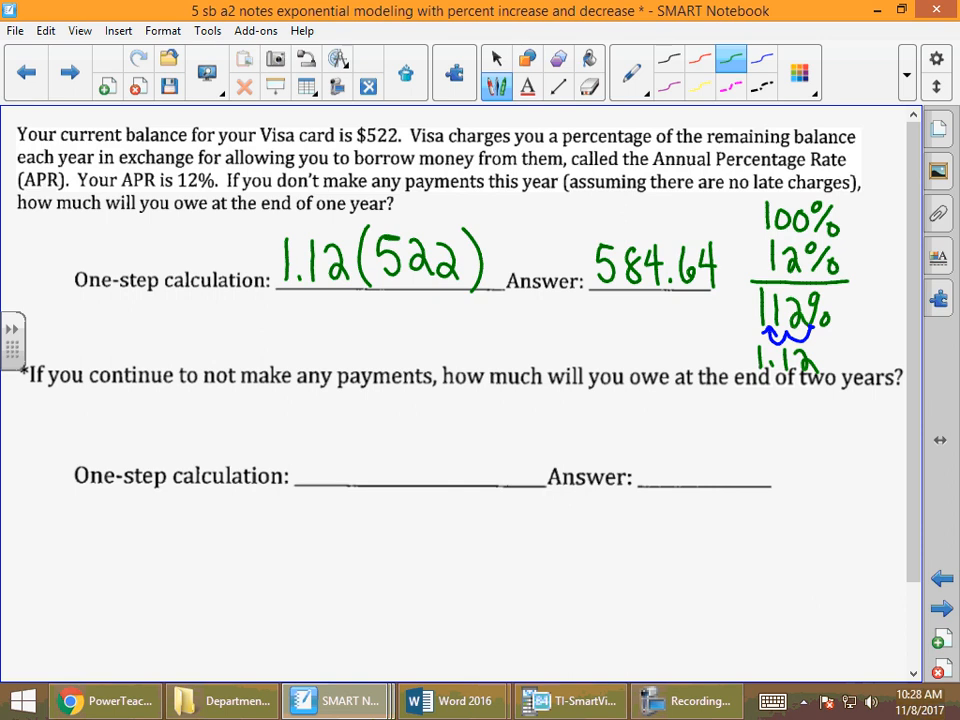
pyautogui.moveTo(590, 220)
pyautogui.mouseDown()
pyautogui.moveTo(577, 246)
pyautogui.moveTo(585, 252)
pyautogui.mouseUp()
pyautogui.scroll(-3, 688, 651)
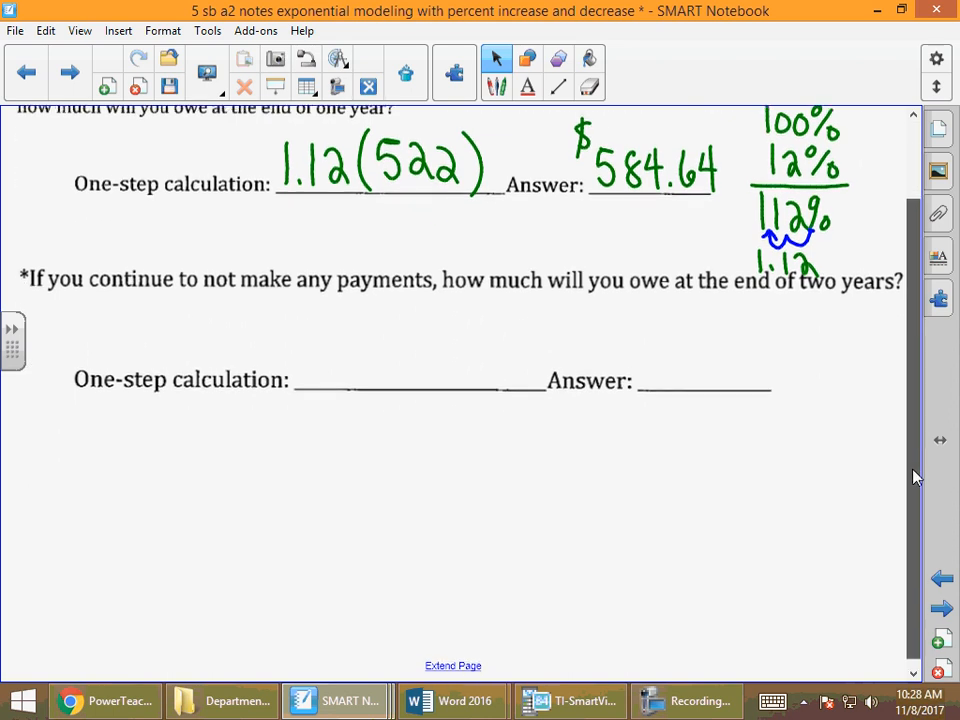
# Step: Write 1.12( in red on the two-year calculation line
pyautogui.moveTo(307, 340); pyautogui.dragTo(304, 390)
pyautogui.click(316, 381)
pyautogui.moveTo(338, 344)
pyautogui.mouseDown()
pyautogui.moveTo(337, 390)
pyautogui.moveTo(368, 390)
pyautogui.mouseUp()
pyautogui.moveTo(396, 327); pyautogui.dragTo(392, 398)
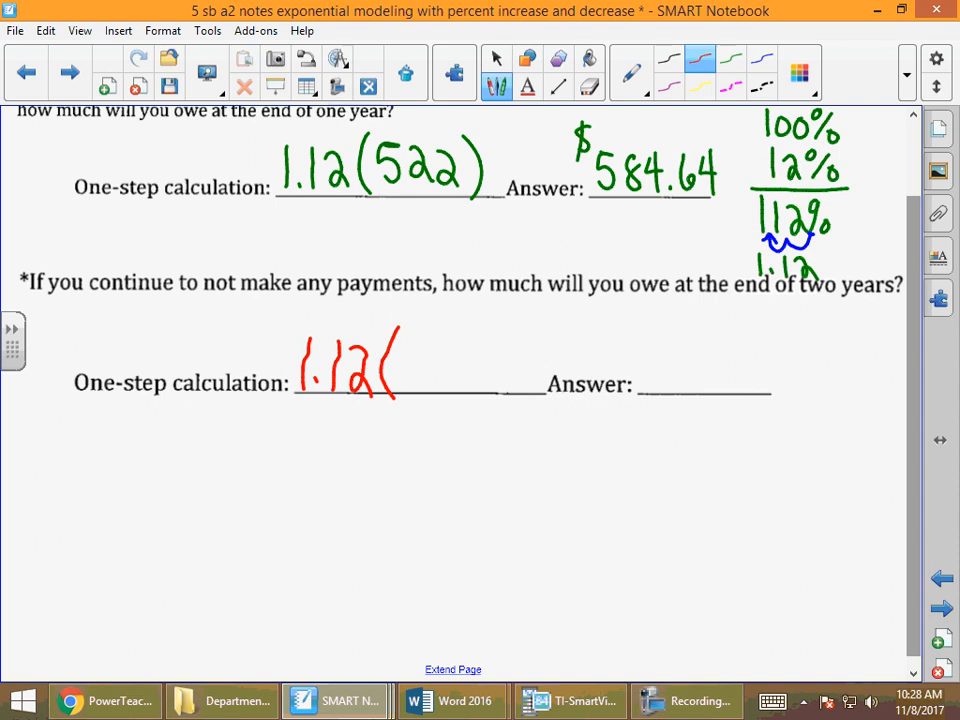
# Step: Draw an arrow from the one-year answer 584.64 down to the second calculation
pyautogui.moveTo(655, 196); pyautogui.dragTo(458, 312)
pyautogui.moveTo(470, 286); pyautogui.dragTo(495, 311)
pyautogui.click(412, 340)
# Step: Write 584.64 inside the parentheses to complete 1.12(584.64)
pyautogui.moveTo(412, 342)
pyautogui.mouseDown()
pyautogui.moveTo(410, 385)
pyautogui.moveTo(430, 342)
pyautogui.moveTo(487, 362)
pyautogui.moveTo(484, 380)
pyautogui.mouseUp()
pyautogui.click(497, 380)
pyautogui.moveTo(519, 344)
pyautogui.mouseDown()
pyautogui.moveTo(512, 368)
pyautogui.moveTo(540, 362)
pyautogui.moveTo(536, 382)
pyautogui.mouseUp()
pyautogui.moveTo(545, 328); pyautogui.dragTo(543, 408)
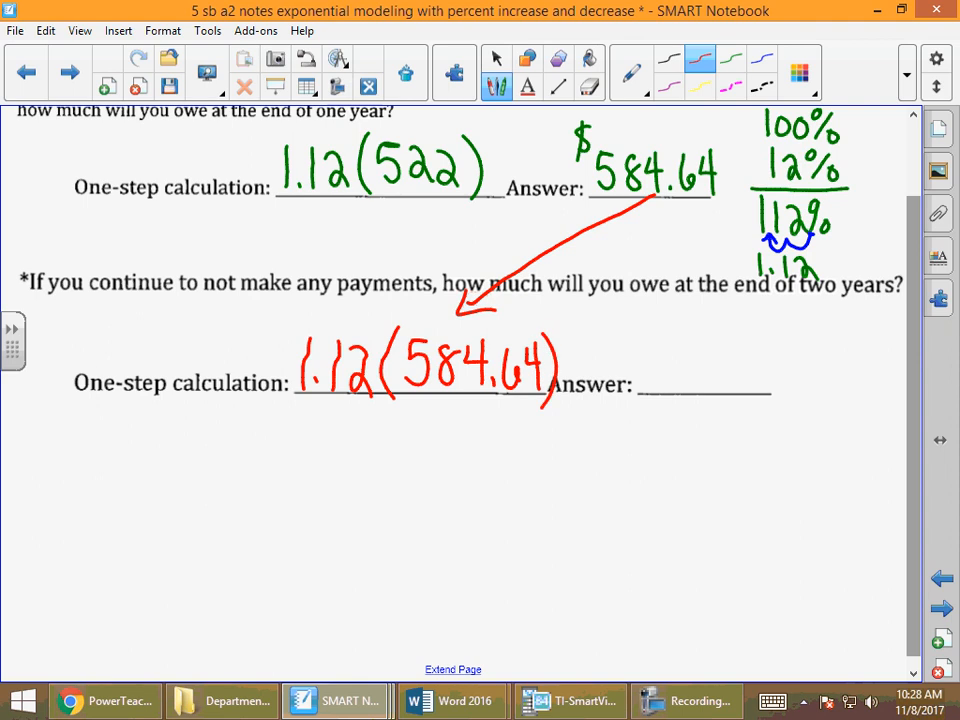
# Step: On the calculator, evaluate 1.12*584.64 to get 654.7968
pyautogui.click(576, 701)
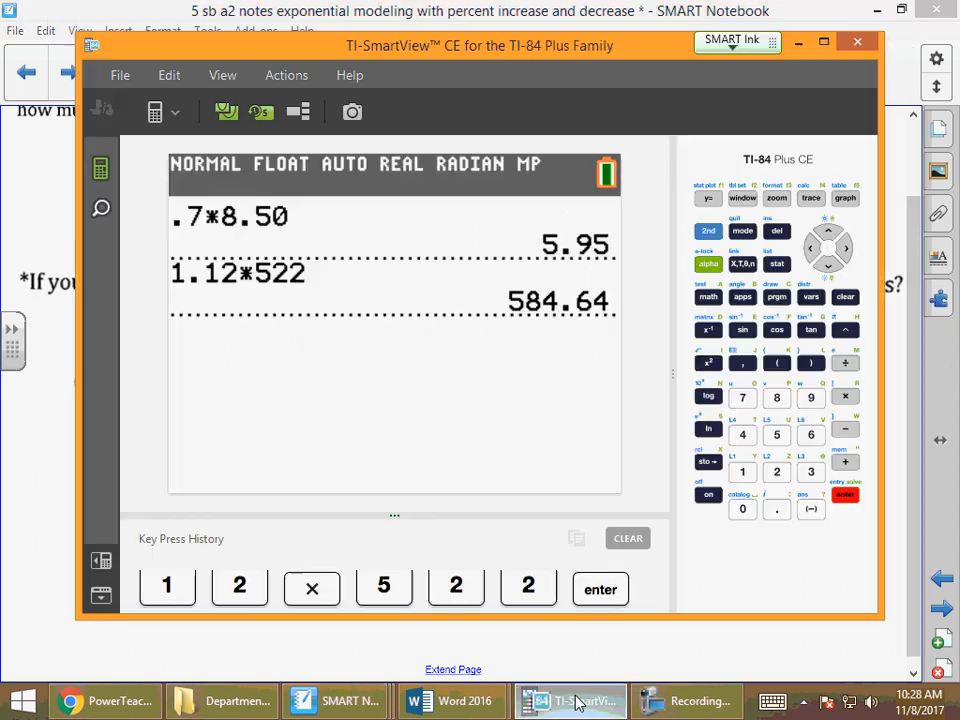
pyautogui.click(742, 471)
pyautogui.click(777, 508)
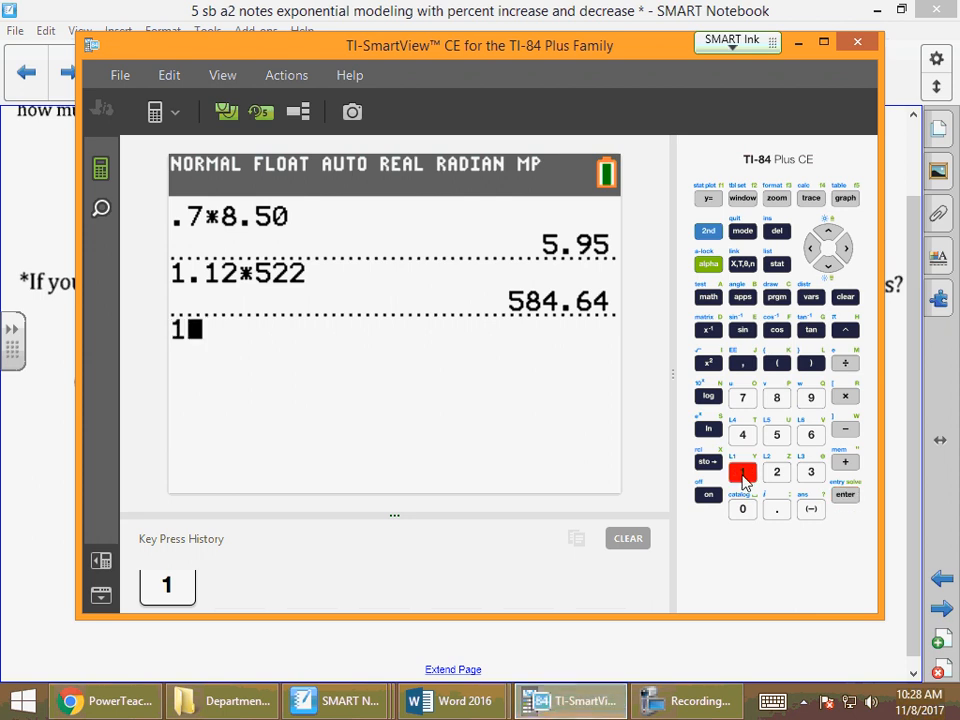
pyautogui.click(742, 471)
pyautogui.click(777, 473)
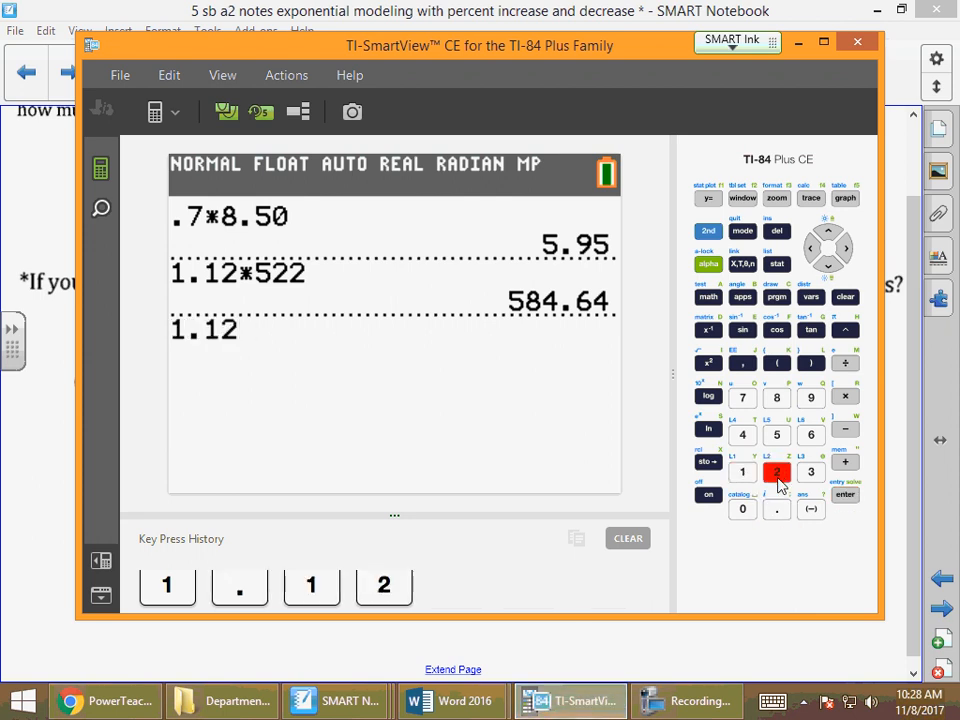
pyautogui.click(843, 396)
pyautogui.click(777, 434)
pyautogui.click(777, 397)
pyautogui.click(742, 434)
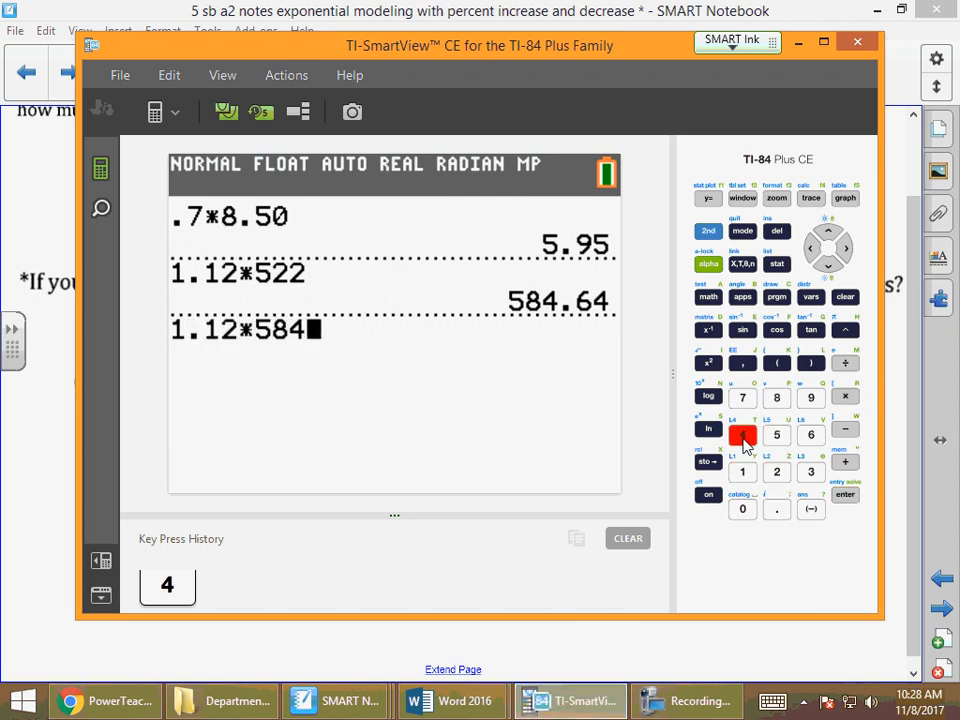
pyautogui.click(777, 508)
pyautogui.click(811, 434)
pyautogui.click(742, 434)
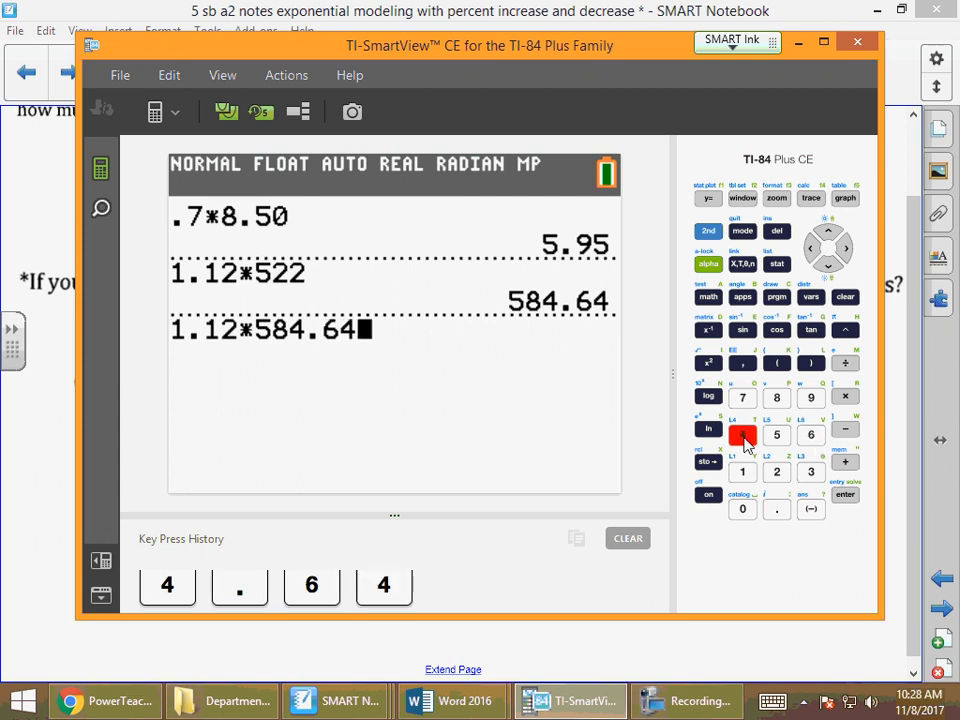
pyautogui.click(845, 495)
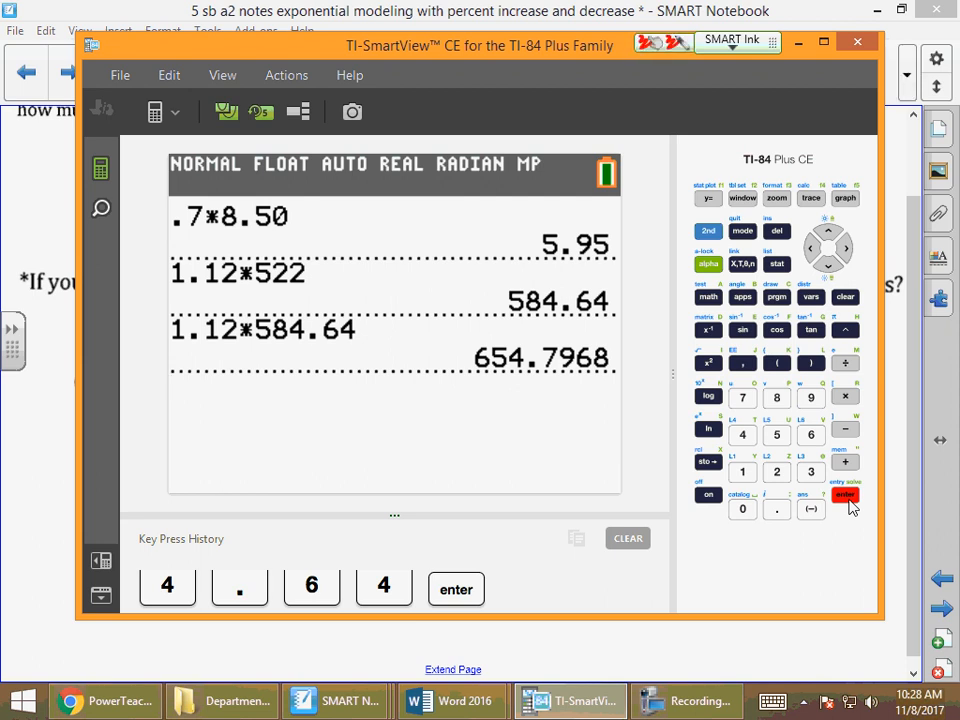
# Step: Briefly mark the result, then write 654.80 on the two-year Answer line in the notes
pyautogui.moveTo(590, 405)
pyautogui.mouseDown()
pyautogui.moveTo(590, 376)
pyautogui.moveTo(600, 388)
pyautogui.mouseUp()
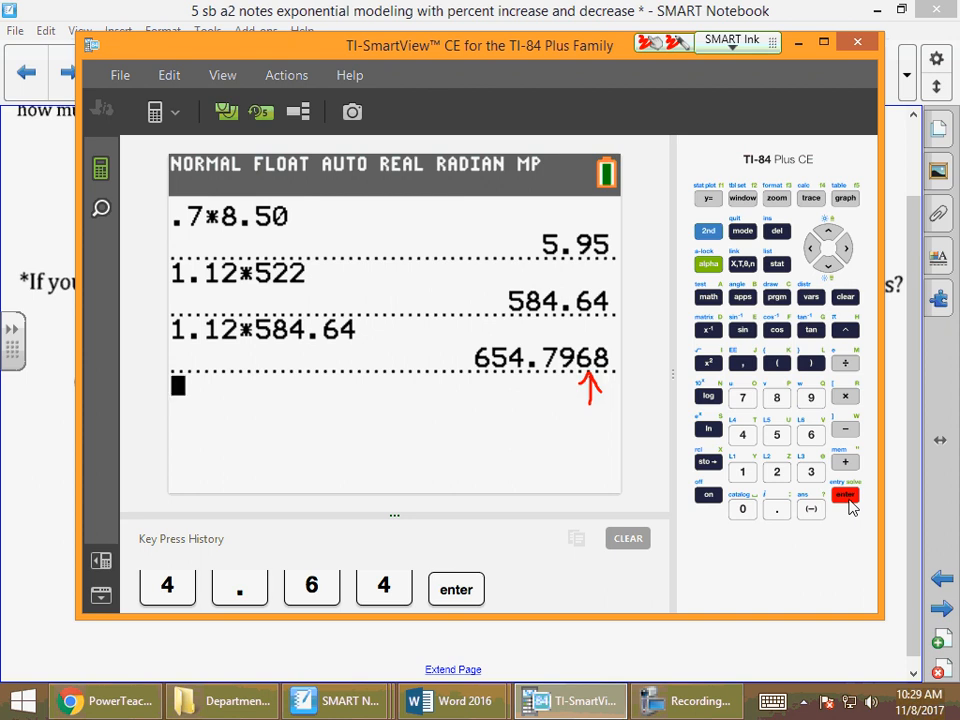
pyautogui.click(566, 441)
pyautogui.click(843, 651)
pyautogui.moveTo(656, 344)
pyautogui.mouseDown()
pyautogui.moveTo(652, 388)
pyautogui.moveTo(660, 368)
pyautogui.moveTo(672, 390)
pyautogui.moveTo(707, 374)
pyautogui.moveTo(716, 394)
pyautogui.mouseUp()
pyautogui.click(736, 390)
pyautogui.moveTo(760, 352)
pyautogui.mouseDown()
pyautogui.moveTo(748, 394)
pyautogui.moveTo(752, 348)
pyautogui.moveTo(781, 350)
pyautogui.mouseUp()
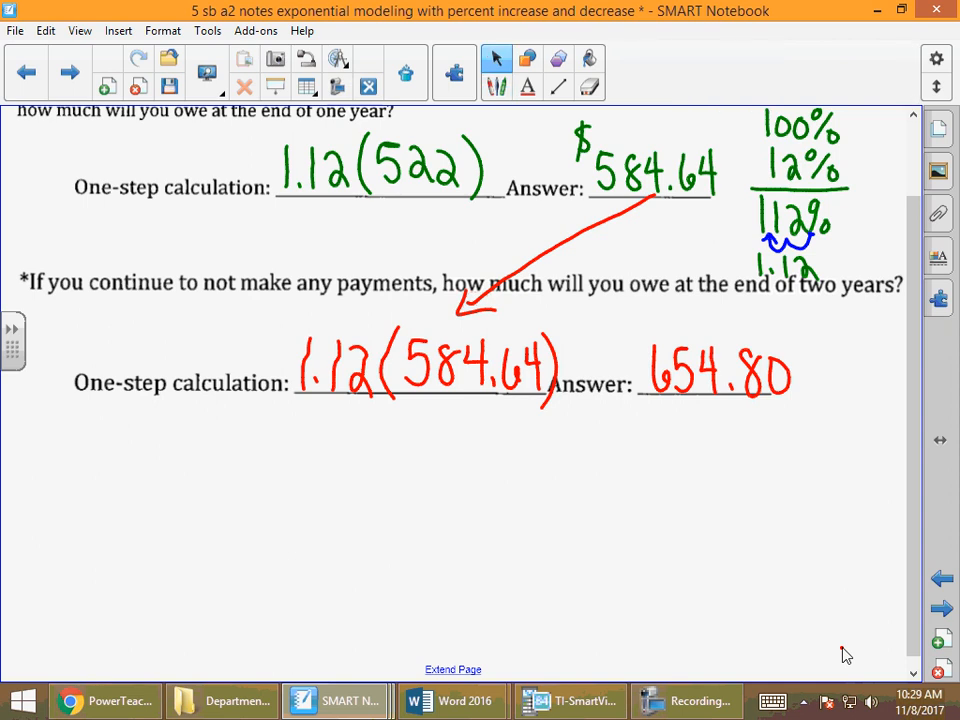
# Step: Advance to the page with the exponential growth and decay model formulas
pyautogui.click(943, 612)
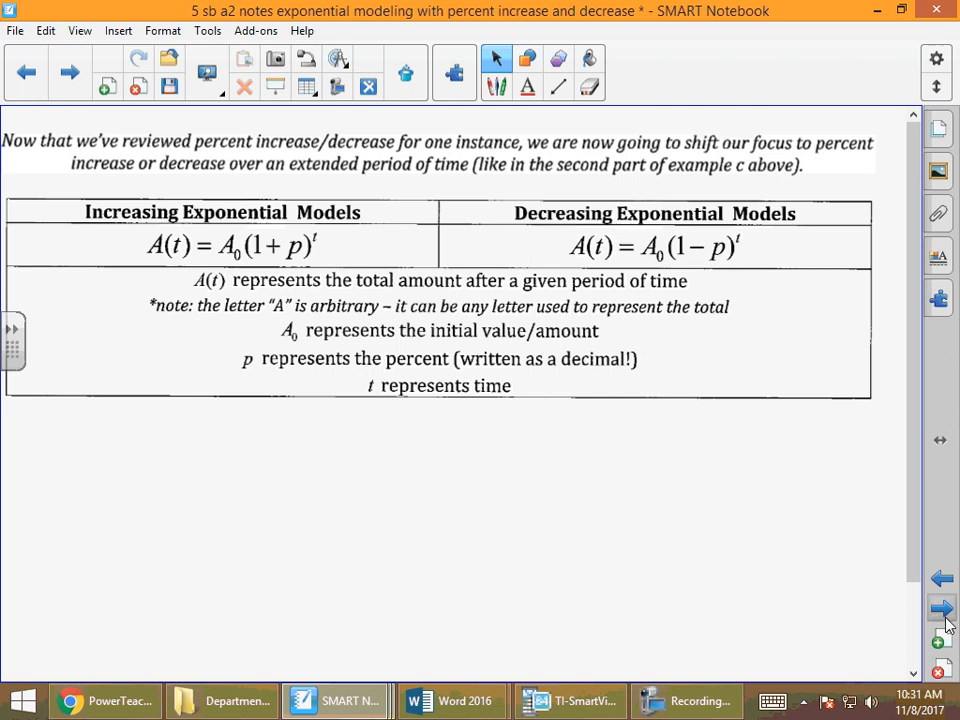
# Step: Advance to the Example 1 savings account problem page
pyautogui.click(945, 619)
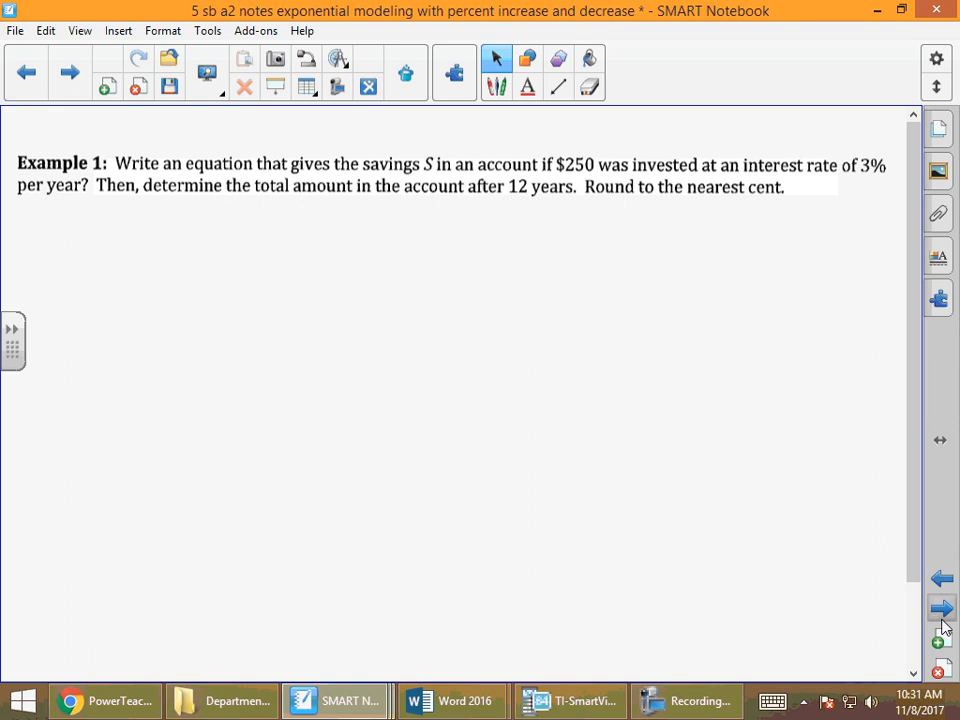
# Step: Write the word increase beside Example 1
pyautogui.moveTo(689, 224)
pyautogui.mouseDown()
pyautogui.moveTo(689, 252)
pyautogui.moveTo(733, 252)
pyautogui.moveTo(755, 233)
pyautogui.moveTo(778, 250)
pyautogui.moveTo(824, 244)
pyautogui.moveTo(831, 259)
pyautogui.mouseUp()
pyautogui.click(689, 213)
pyautogui.click(742, 235)
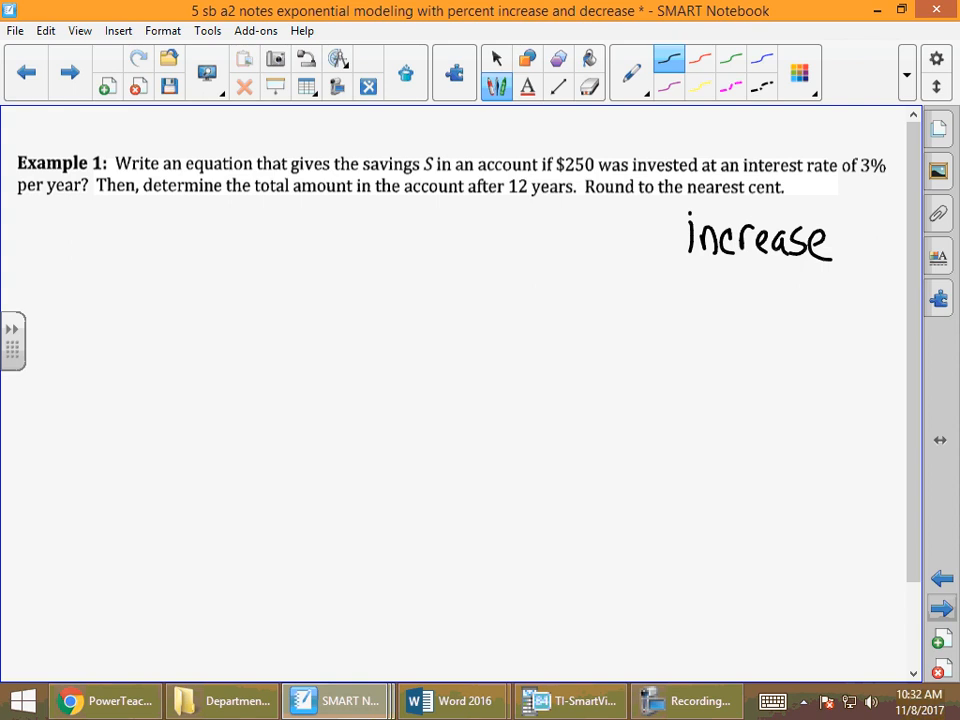
# Step: Write the growth formula A(t) = A₀(1+p)^t below the question
pyautogui.moveTo(146, 237)
pyautogui.mouseDown()
pyautogui.moveTo(174, 237)
pyautogui.moveTo(169, 222)
pyautogui.moveTo(186, 238)
pyautogui.moveTo(220, 236)
pyautogui.mouseUp()
pyautogui.moveTo(238, 215)
pyautogui.mouseDown()
pyautogui.moveTo(255, 215)
pyautogui.moveTo(256, 225)
pyautogui.mouseUp()
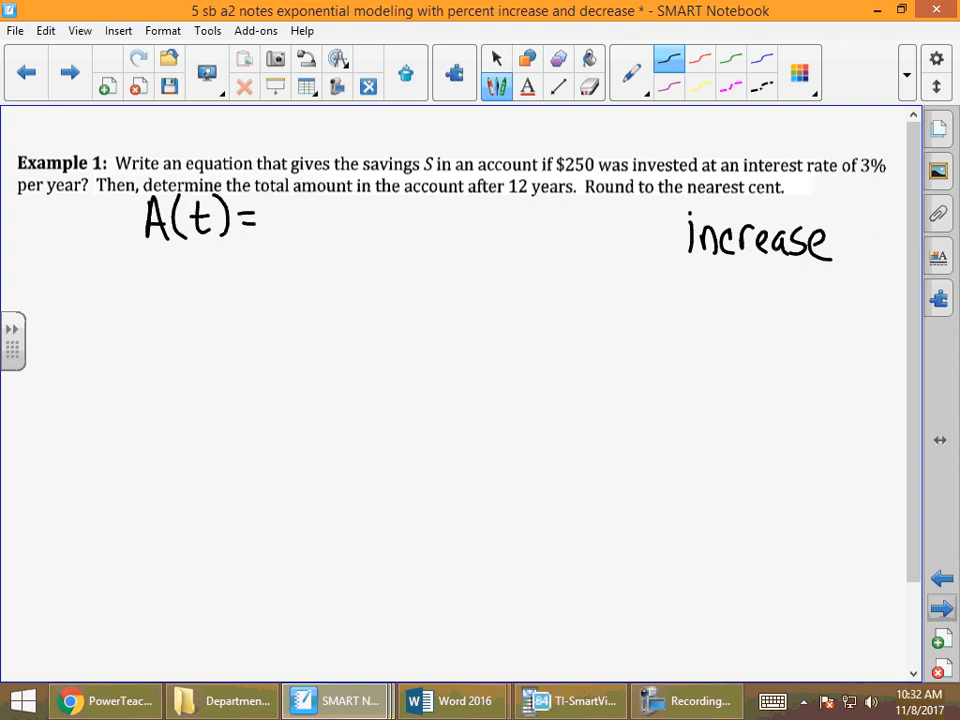
pyautogui.moveTo(276, 236)
pyautogui.mouseDown()
pyautogui.moveTo(291, 236)
pyautogui.moveTo(289, 222)
pyautogui.moveTo(328, 242)
pyautogui.moveTo(386, 226)
pyautogui.mouseUp()
pyautogui.moveTo(376, 216)
pyautogui.mouseDown()
pyautogui.moveTo(376, 236)
pyautogui.moveTo(399, 250)
pyautogui.mouseUp()
pyautogui.moveTo(427, 200)
pyautogui.mouseDown()
pyautogui.moveTo(430, 243)
pyautogui.moveTo(459, 200)
pyautogui.mouseUp()
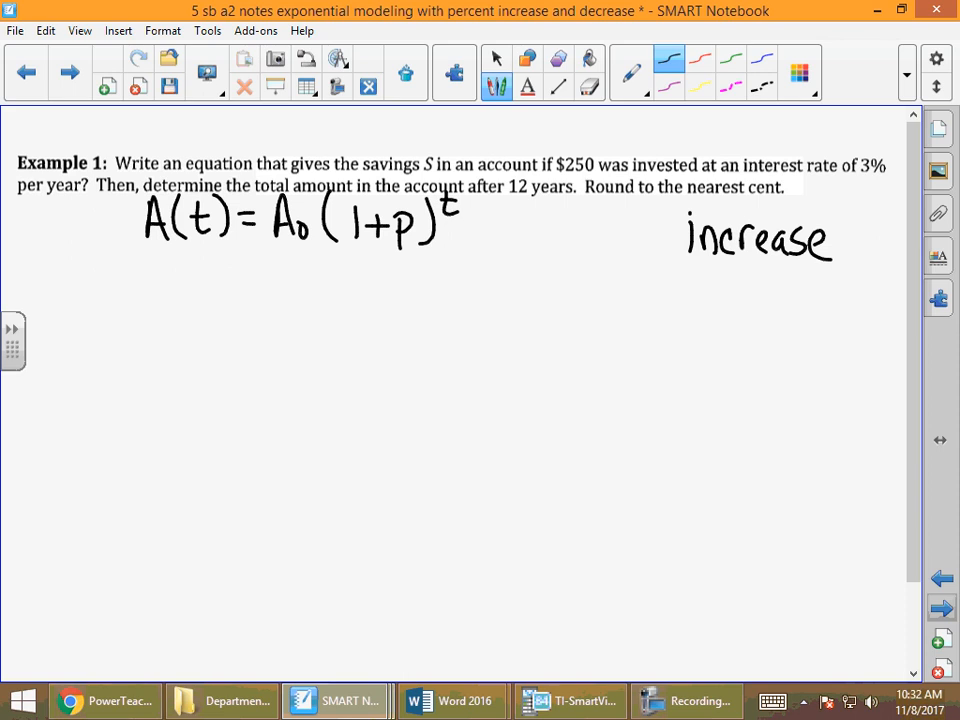
# Step: List the initial amount A₀ = 250
pyautogui.moveTo(672, 326)
pyautogui.mouseDown()
pyautogui.moveTo(680, 290)
pyautogui.moveTo(691, 326)
pyautogui.moveTo(688, 310)
pyautogui.mouseUp()
pyautogui.moveTo(702, 312)
pyautogui.mouseDown()
pyautogui.moveTo(737, 311)
pyautogui.moveTo(742, 320)
pyautogui.mouseUp()
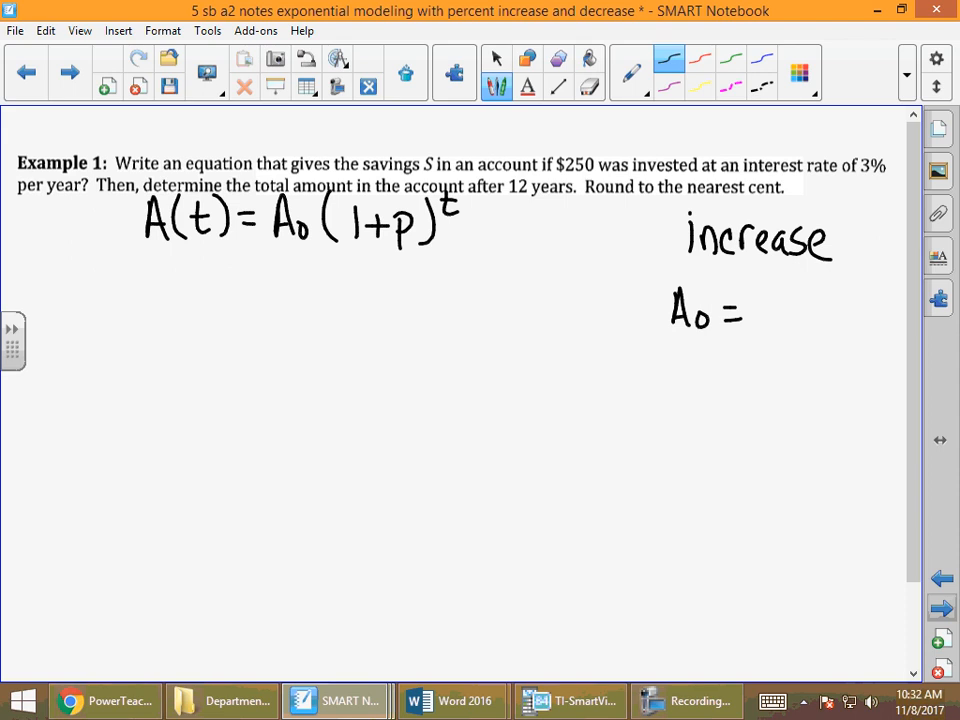
pyautogui.moveTo(766, 299); pyautogui.dragTo(791, 327)
pyautogui.moveTo(799, 292)
pyautogui.mouseDown()
pyautogui.moveTo(813, 292)
pyautogui.moveTo(797, 326)
pyautogui.moveTo(828, 295)
pyautogui.mouseUp()
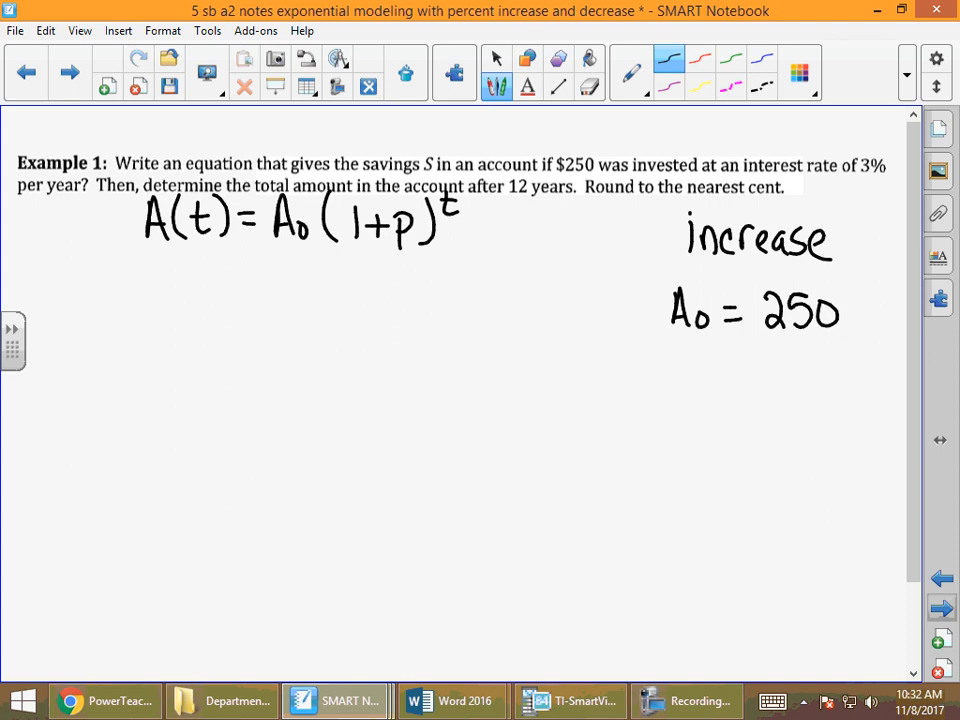
# Step: Write P = 3% = .03 with a blue decimal-shift arrow, then t = 12
pyautogui.moveTo(682, 347)
pyautogui.mouseDown()
pyautogui.moveTo(684, 393)
pyautogui.moveTo(684, 369)
pyautogui.moveTo(728, 364)
pyautogui.moveTo(728, 374)
pyautogui.moveTo(764, 358)
pyautogui.moveTo(757, 377)
pyautogui.moveTo(779, 360)
pyautogui.moveTo(784, 378)
pyautogui.mouseUp()
pyautogui.moveTo(797, 370)
pyautogui.mouseDown()
pyautogui.moveTo(798, 378)
pyautogui.moveTo(797, 366)
pyautogui.mouseUp()
pyautogui.moveTo(822, 364); pyautogui.dragTo(840, 373)
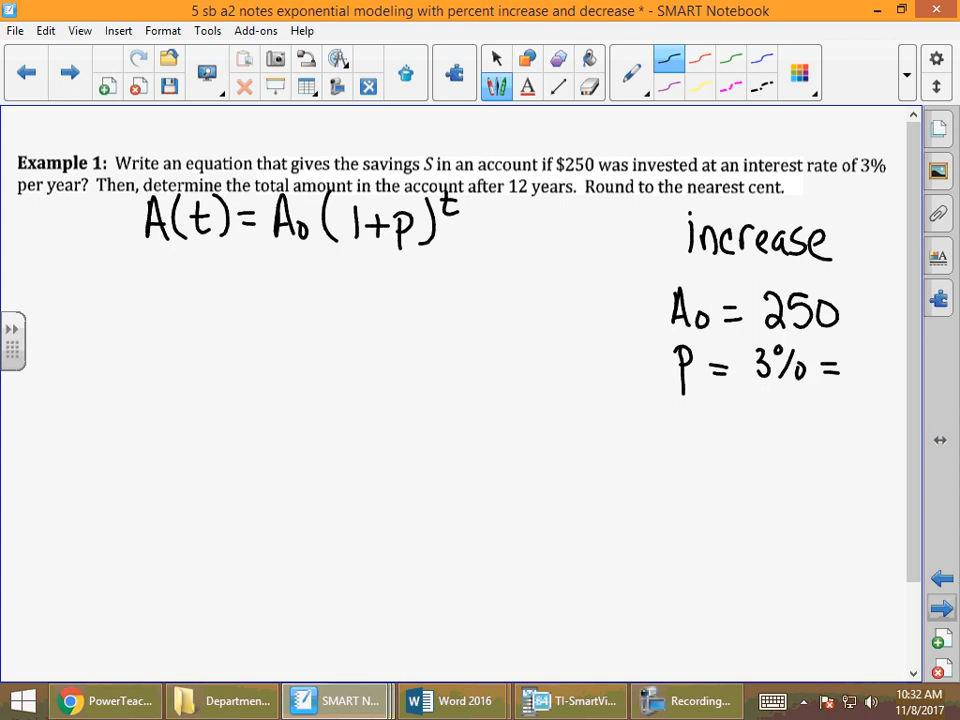
pyautogui.click(762, 58)
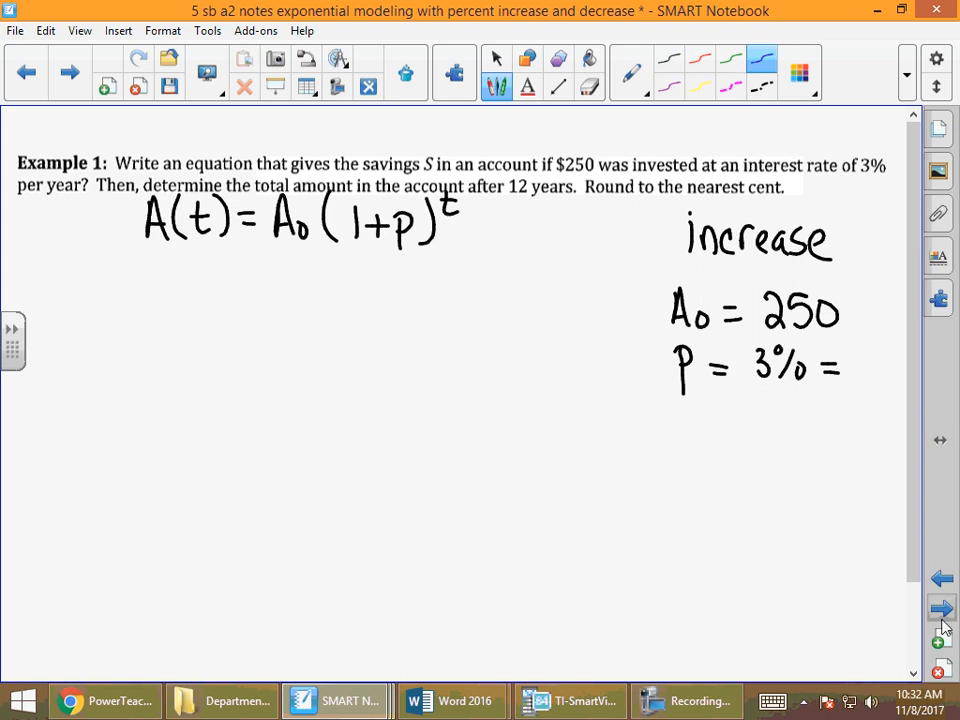
pyautogui.moveTo(773, 378)
pyautogui.mouseDown()
pyautogui.moveTo(762, 392)
pyautogui.moveTo(750, 378)
pyautogui.moveTo(718, 376)
pyautogui.mouseUp()
pyautogui.click(669, 58)
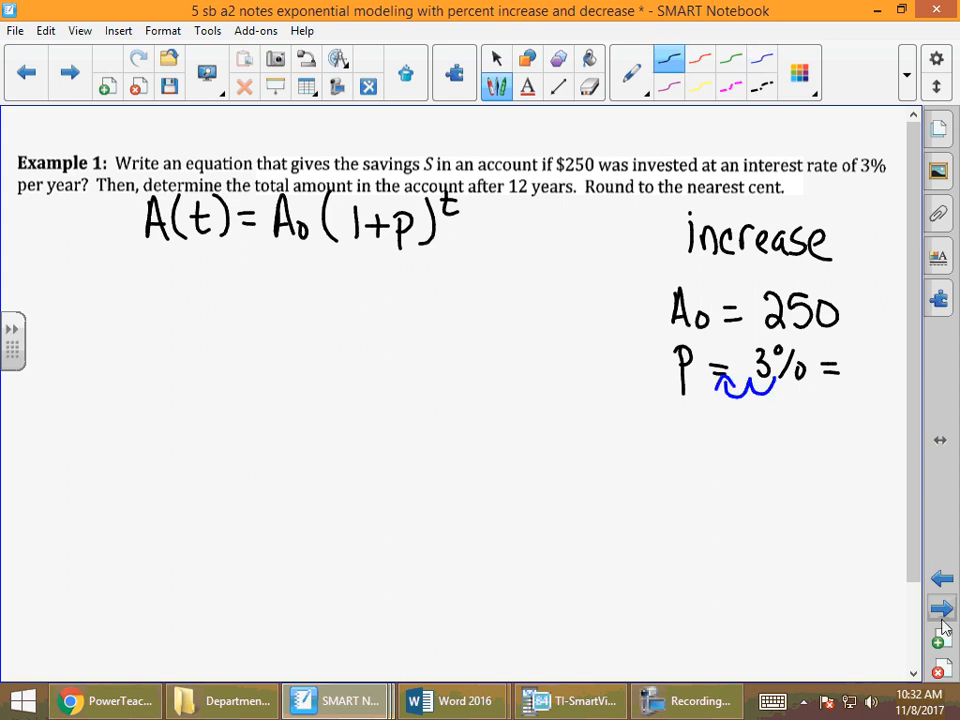
pyautogui.click(856, 381)
pyautogui.moveTo(869, 360); pyautogui.dragTo(880, 386)
pyautogui.moveTo(684, 413)
pyautogui.mouseDown()
pyautogui.moveTo(690, 464)
pyautogui.moveTo(700, 428)
pyautogui.moveTo(730, 436)
pyautogui.mouseUp()
pyautogui.moveTo(714, 447); pyautogui.dragTo(800, 478)
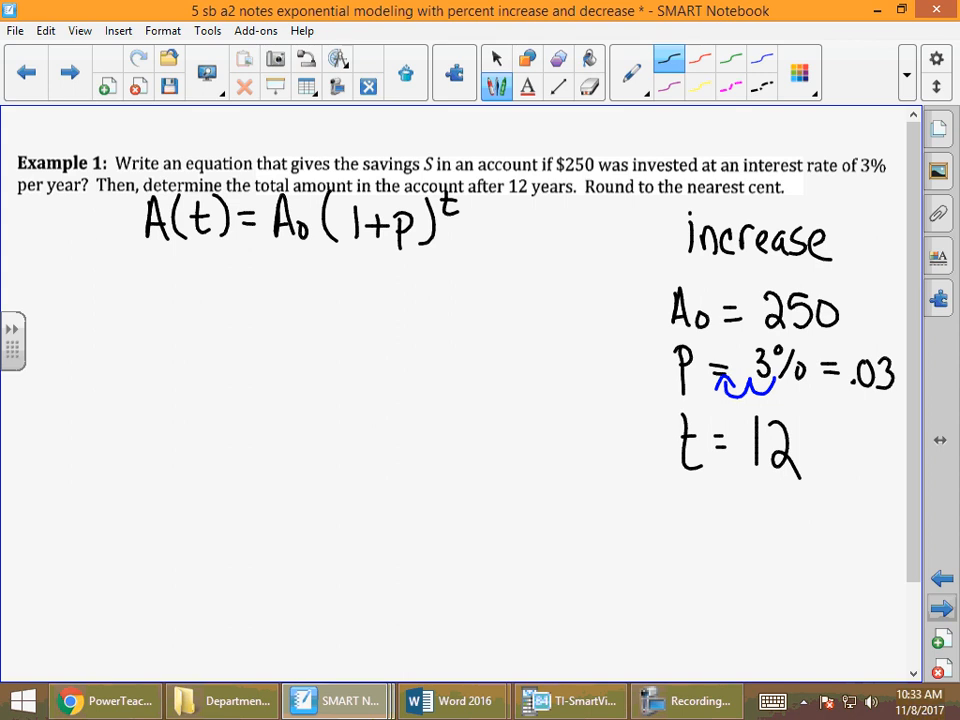
# Step: Substitute the values as 250(1+.03)^12 below the formula
pyautogui.moveTo(259, 276)
pyautogui.mouseDown()
pyautogui.moveTo(270, 270)
pyautogui.moveTo(283, 306)
pyautogui.moveTo(326, 290)
pyautogui.moveTo(318, 272)
pyautogui.mouseUp()
pyautogui.moveTo(348, 266)
pyautogui.mouseDown()
pyautogui.moveTo(345, 311)
pyautogui.moveTo(412, 289)
pyautogui.moveTo(400, 303)
pyautogui.mouseUp()
pyautogui.click(425, 292)
pyautogui.moveTo(444, 274)
pyautogui.mouseDown()
pyautogui.moveTo(432, 300)
pyautogui.moveTo(444, 274)
pyautogui.mouseUp()
pyautogui.moveTo(460, 276); pyautogui.dragTo(460, 308)
pyautogui.moveTo(488, 270)
pyautogui.mouseDown()
pyautogui.moveTo(500, 295)
pyautogui.moveTo(490, 314)
pyautogui.mouseUp()
pyautogui.moveTo(520, 257)
pyautogui.mouseDown()
pyautogui.moveTo(518, 280)
pyautogui.moveTo(547, 277)
pyautogui.mouseUp()
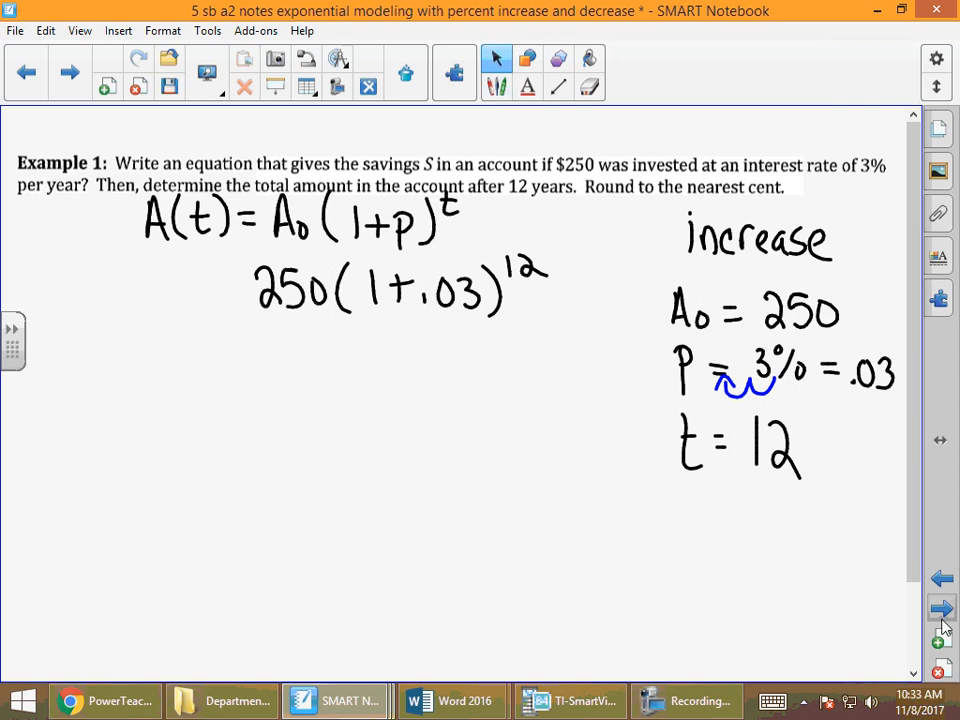
# Step: Clear the calculator and key in 250(1+. to begin the expression
pyautogui.click(574, 700)
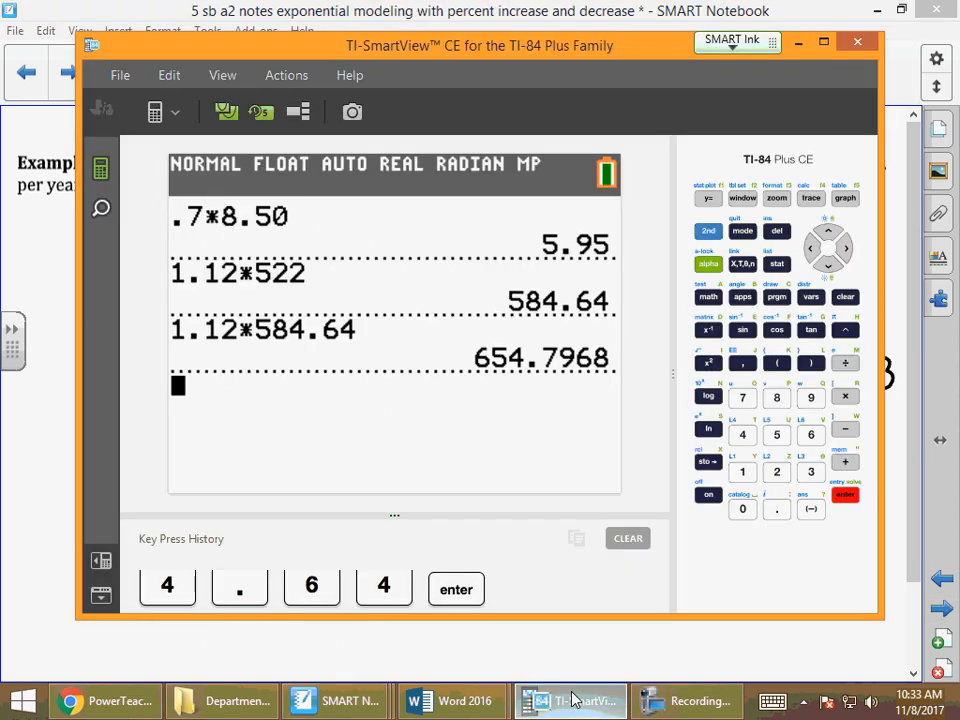
pyautogui.click(846, 298)
pyautogui.click(776, 471)
pyautogui.click(776, 434)
pyautogui.click(742, 509)
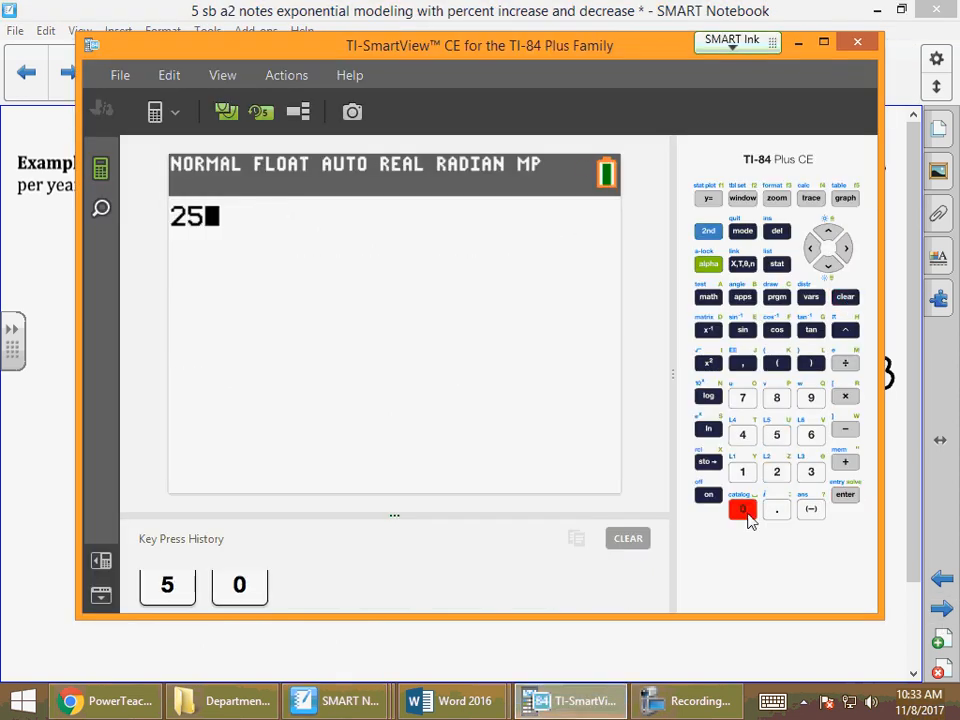
pyautogui.click(776, 362)
pyautogui.click(742, 471)
pyautogui.click(845, 461)
pyautogui.click(776, 509)
# Step: Complete 250(1+.03)^12, evaluate it to 356.4402217, and return to the notes
pyautogui.click(742, 509)
pyautogui.click(810, 471)
pyautogui.click(810, 362)
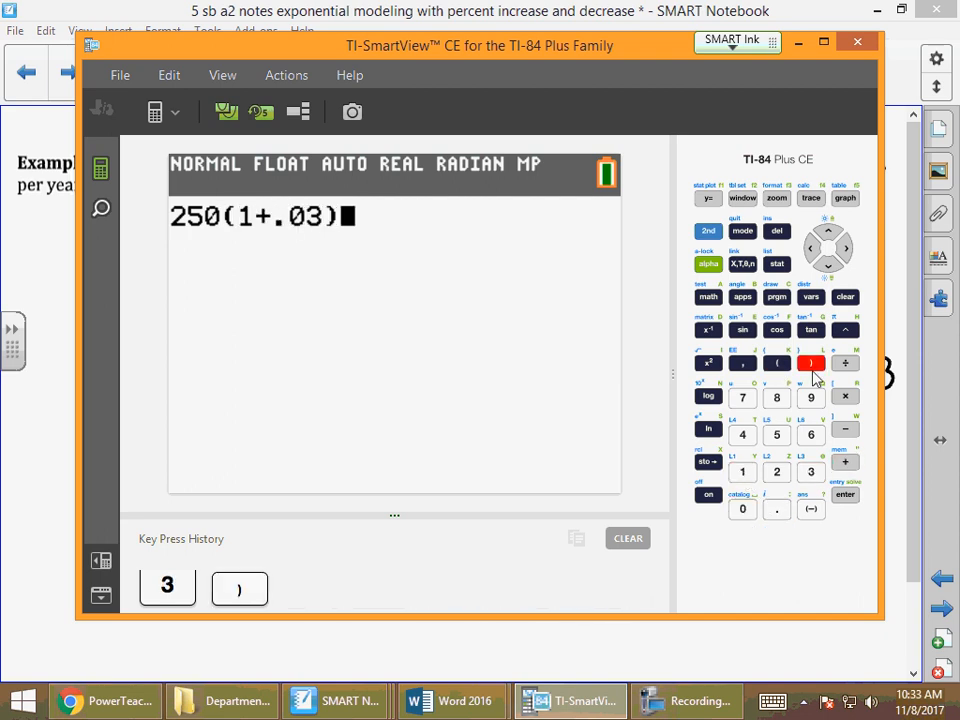
pyautogui.click(845, 329)
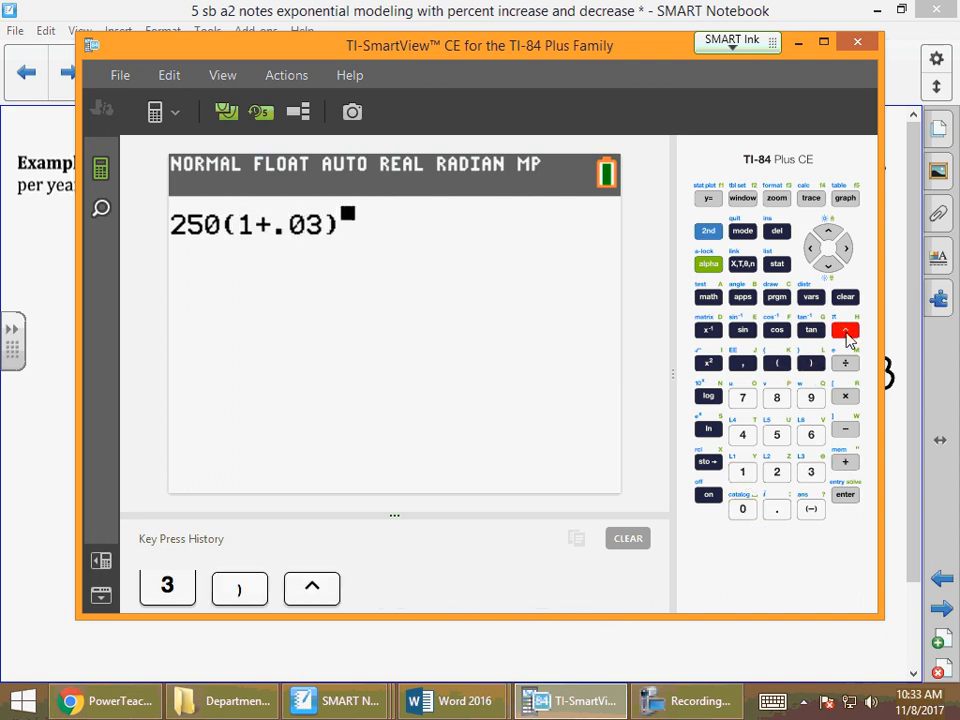
pyautogui.click(742, 472)
pyautogui.click(777, 473)
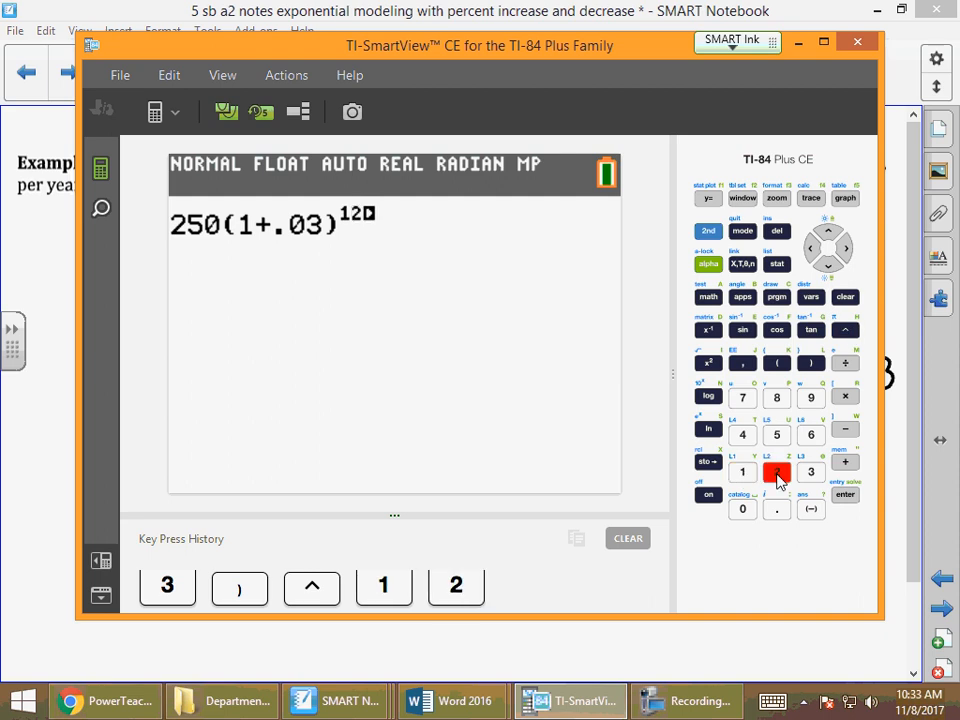
pyautogui.click(845, 495)
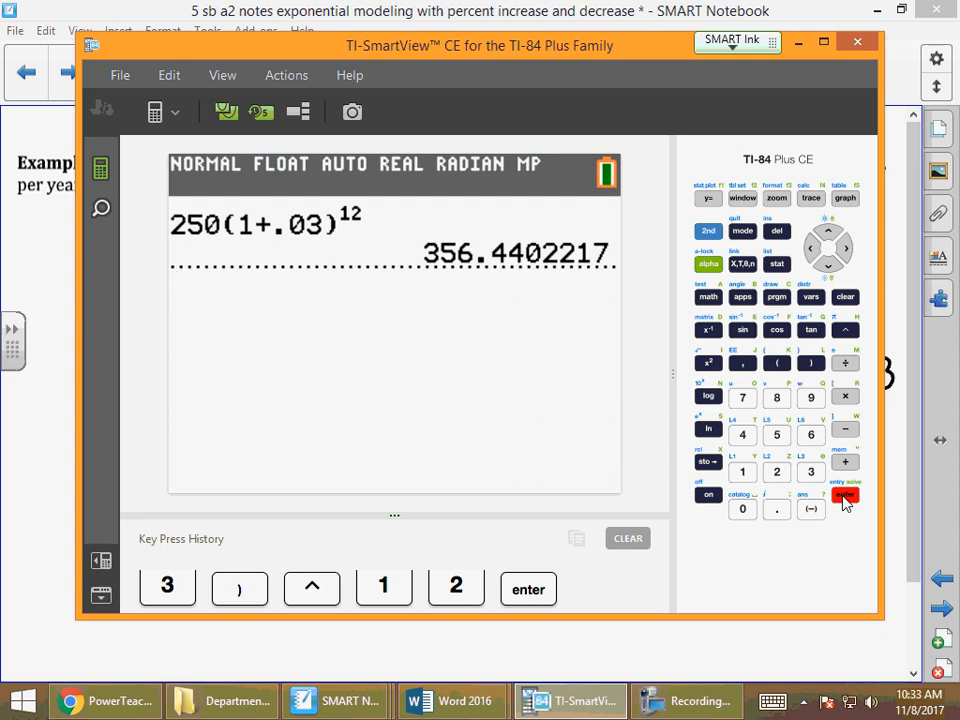
pyautogui.click(729, 652)
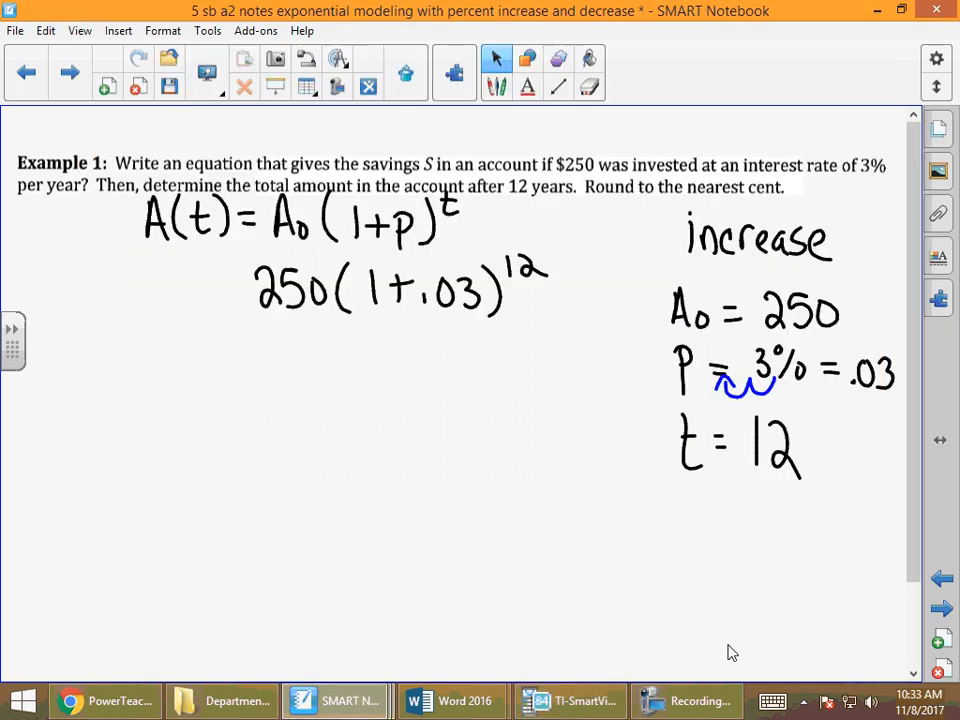
# Step: Write $356.44 as the Example 1 answer under the expression
pyautogui.moveTo(307, 350)
pyautogui.mouseDown()
pyautogui.moveTo(306, 388)
pyautogui.moveTo(357, 347)
pyautogui.moveTo(333, 389)
pyautogui.mouseUp()
pyautogui.moveTo(371, 347); pyautogui.dragTo(360, 378)
pyautogui.click(388, 380)
pyautogui.moveTo(412, 345)
pyautogui.mouseDown()
pyautogui.moveTo(430, 372)
pyautogui.moveTo(422, 390)
pyautogui.mouseUp()
pyautogui.moveTo(442, 345); pyautogui.dragTo(462, 372)
pyautogui.moveTo(455, 345); pyautogui.dragTo(455, 390)
pyautogui.moveTo(292, 332); pyautogui.dragTo(264, 368)
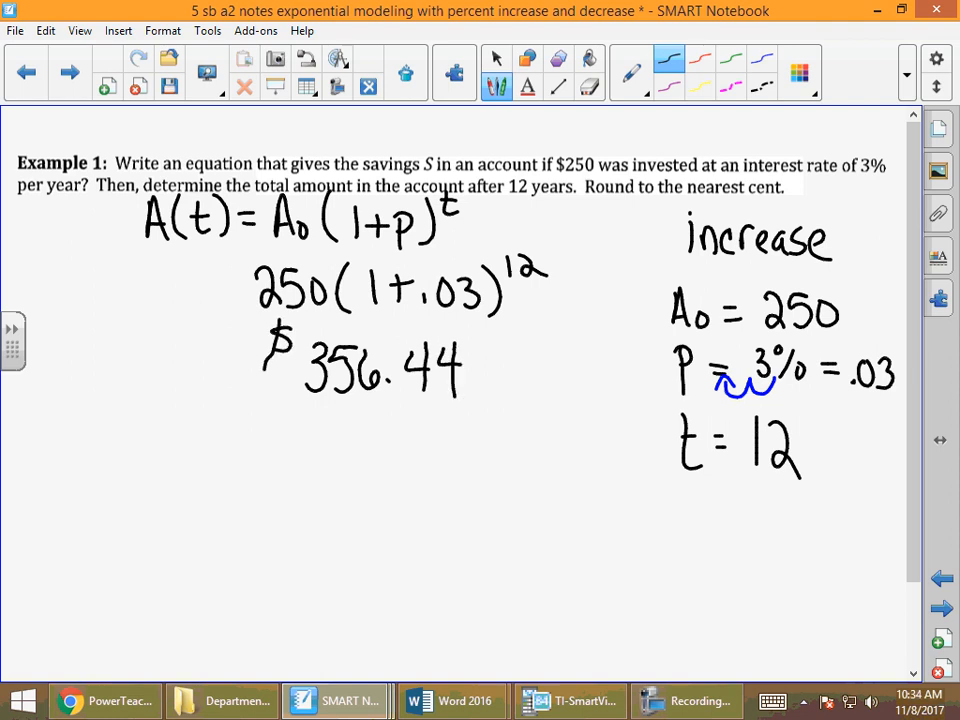
# Step: Advance to the Example 2 population-decrease page
pyautogui.click(690, 700)
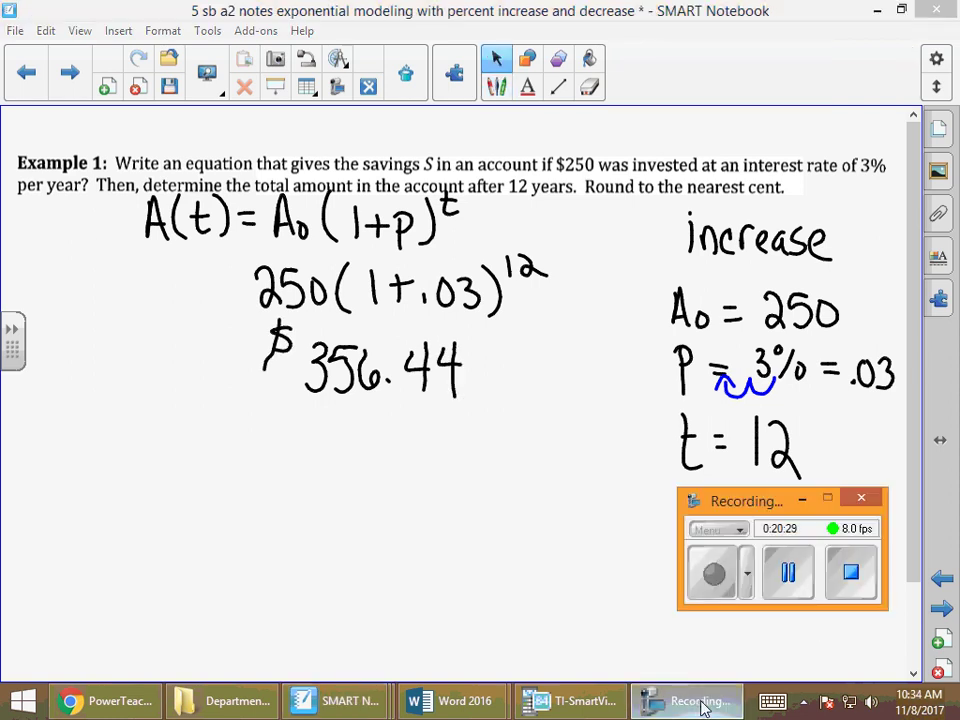
pyautogui.click(713, 574)
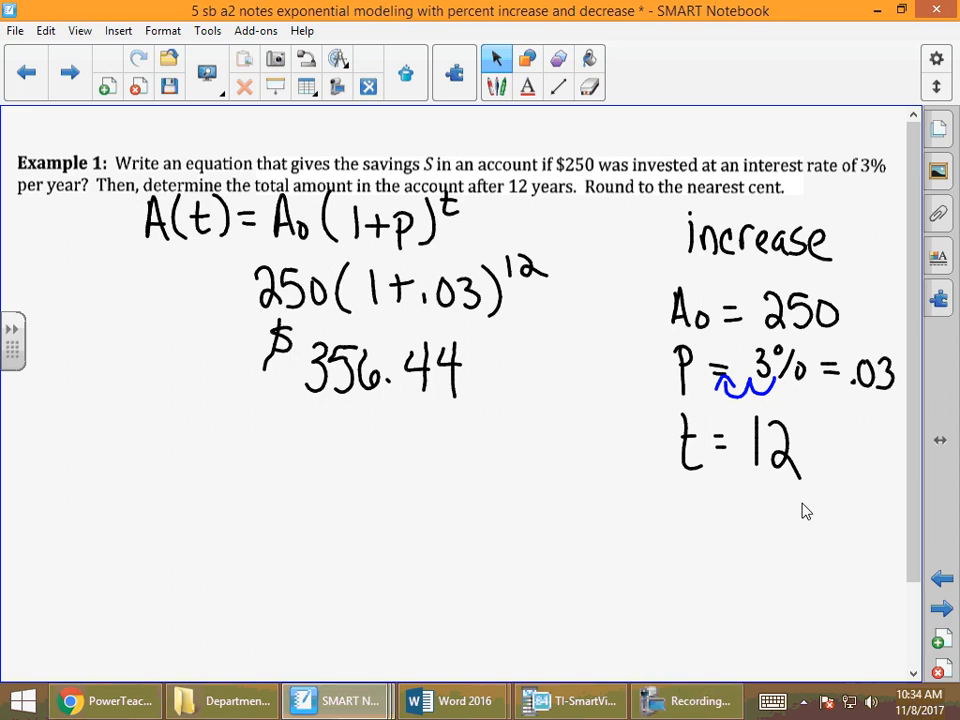
pyautogui.click(941, 608)
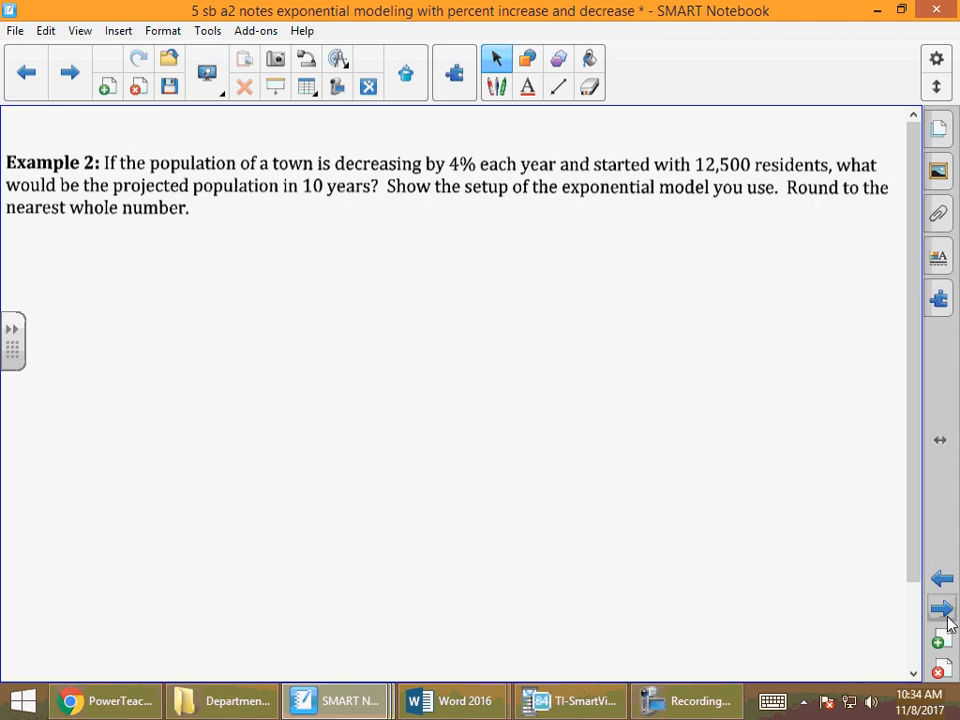
# Step: In magenta, underline 'is decreasing' and write the decay formula A(t)=A₀(1-p)^t
pyautogui.click(798, 95)
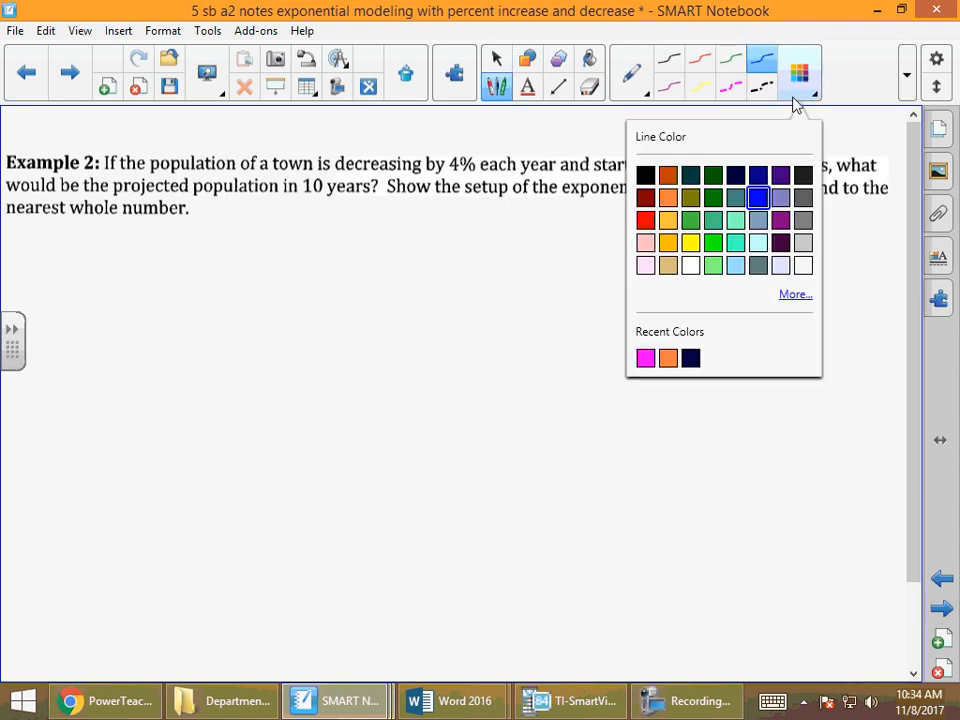
pyautogui.click(646, 358)
pyautogui.moveTo(318, 168); pyautogui.dragTo(432, 171)
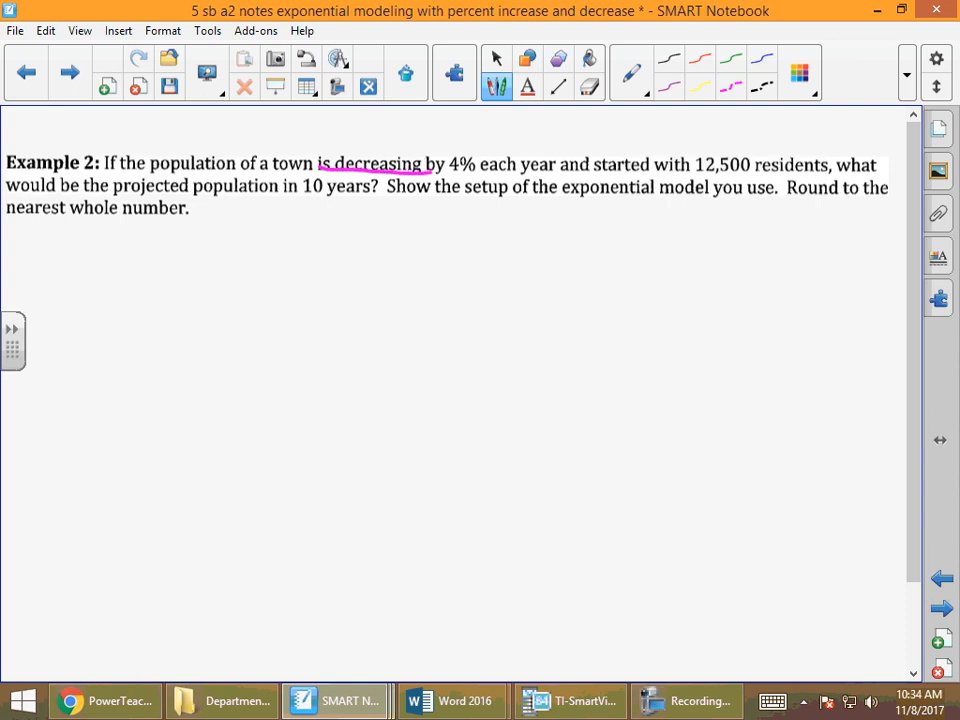
pyautogui.moveTo(141, 284)
pyautogui.mouseDown()
pyautogui.moveTo(155, 234)
pyautogui.moveTo(171, 284)
pyautogui.mouseUp()
pyautogui.moveTo(145, 262)
pyautogui.mouseDown()
pyautogui.moveTo(165, 261)
pyautogui.moveTo(190, 288)
pyautogui.mouseUp()
pyautogui.moveTo(201, 245); pyautogui.dragTo(206, 285)
pyautogui.moveTo(190, 259)
pyautogui.mouseDown()
pyautogui.moveTo(220, 258)
pyautogui.moveTo(235, 288)
pyautogui.mouseUp()
pyautogui.moveTo(260, 263); pyautogui.dragTo(302, 281)
pyautogui.moveTo(311, 236); pyautogui.dragTo(329, 282)
pyautogui.moveTo(302, 263); pyautogui.dragTo(339, 265)
pyautogui.moveTo(372, 222); pyautogui.dragTo(374, 284)
pyautogui.moveTo(388, 240); pyautogui.dragTo(388, 282)
pyautogui.moveTo(404, 256)
pyautogui.mouseDown()
pyautogui.moveTo(424, 255)
pyautogui.moveTo(443, 284)
pyautogui.moveTo(443, 262)
pyautogui.moveTo(466, 280)
pyautogui.mouseUp()
pyautogui.moveTo(489, 224)
pyautogui.mouseDown()
pyautogui.moveTo(492, 248)
pyautogui.moveTo(501, 233)
pyautogui.mouseUp()
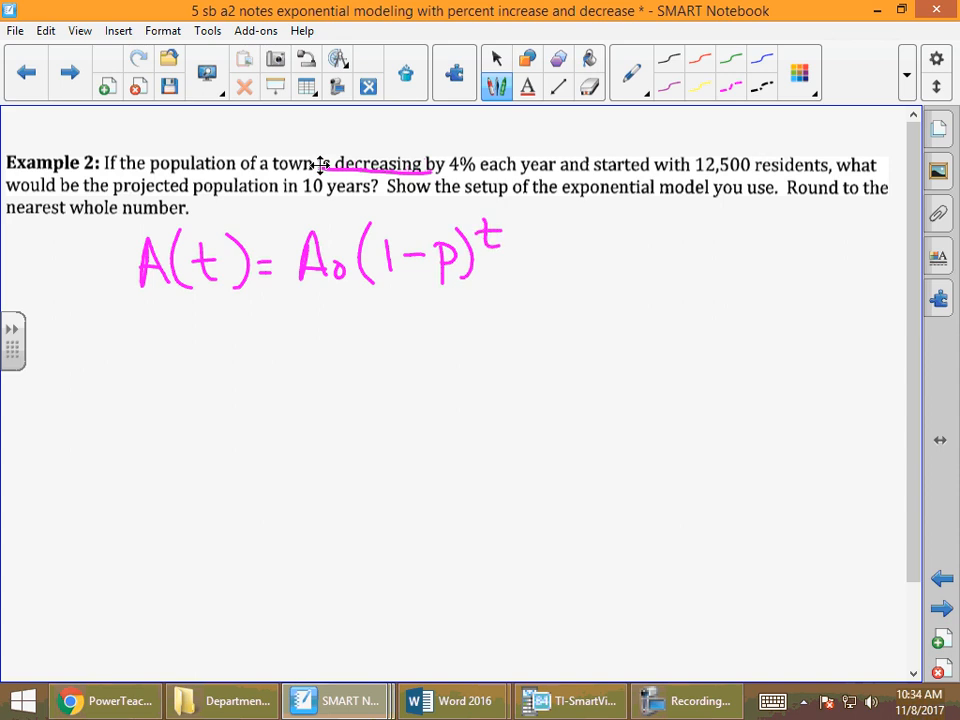
# Step: List the values A₀=12500, P=4%=.04 (with a green mark under the 4), and t=10
pyautogui.moveTo(667, 240)
pyautogui.mouseDown()
pyautogui.moveTo(656, 280)
pyautogui.moveTo(680, 279)
pyautogui.mouseUp()
pyautogui.moveTo(660, 263); pyautogui.dragTo(720, 262)
pyautogui.moveTo(706, 271)
pyautogui.mouseDown()
pyautogui.moveTo(768, 277)
pyautogui.moveTo(790, 240)
pyautogui.moveTo(776, 276)
pyautogui.moveTo(806, 252)
pyautogui.moveTo(825, 252)
pyautogui.mouseUp()
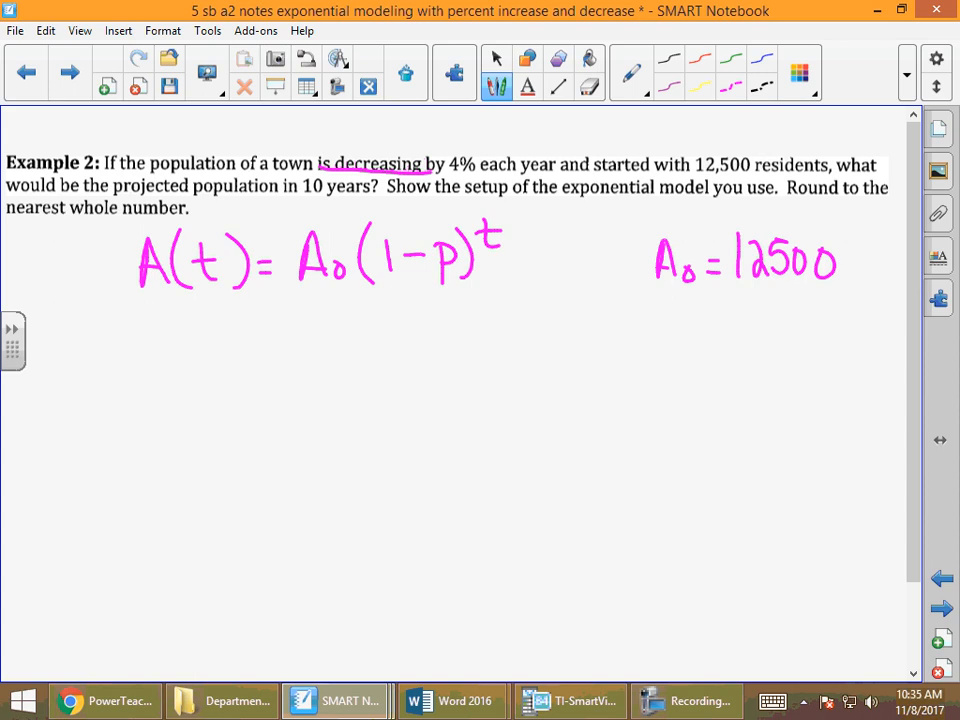
pyautogui.moveTo(659, 312)
pyautogui.mouseDown()
pyautogui.moveTo(659, 352)
pyautogui.moveTo(661, 332)
pyautogui.mouseUp()
pyautogui.moveTo(688, 322)
pyautogui.mouseDown()
pyautogui.moveTo(705, 322)
pyautogui.moveTo(706, 338)
pyautogui.moveTo(738, 330)
pyautogui.mouseUp()
pyautogui.moveTo(733, 305)
pyautogui.mouseDown()
pyautogui.moveTo(733, 347)
pyautogui.moveTo(756, 325)
pyautogui.moveTo(750, 346)
pyautogui.moveTo(801, 324)
pyautogui.mouseUp()
pyautogui.click(788, 323)
pyautogui.moveTo(788, 336); pyautogui.dragTo(801, 335)
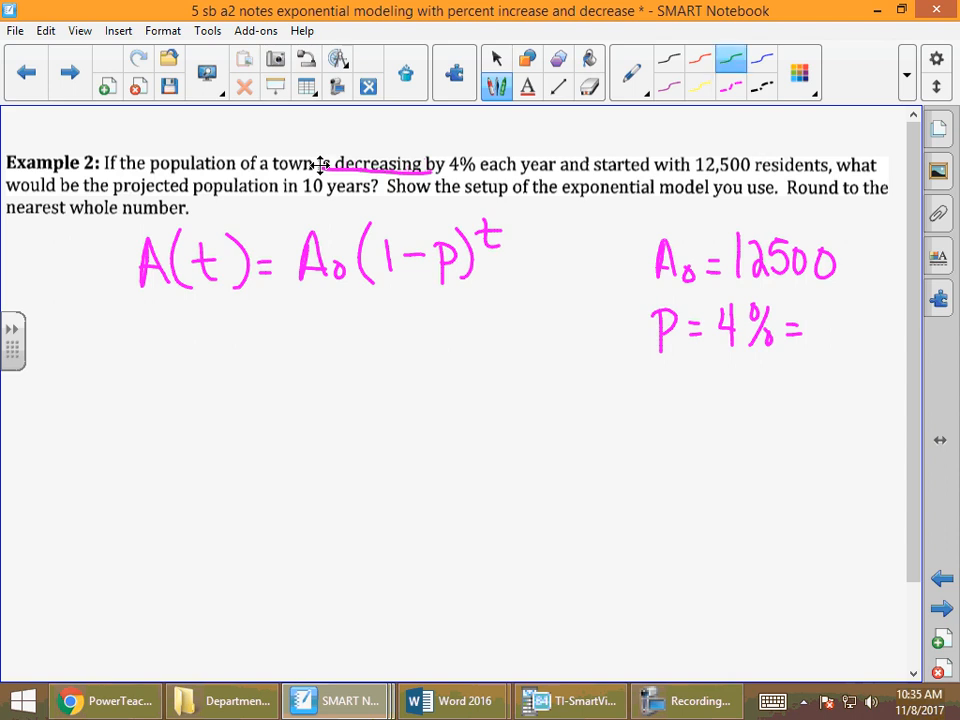
pyautogui.moveTo(739, 346)
pyautogui.mouseDown()
pyautogui.moveTo(698, 352)
pyautogui.moveTo(685, 342)
pyautogui.mouseUp()
pyautogui.click(800, 78)
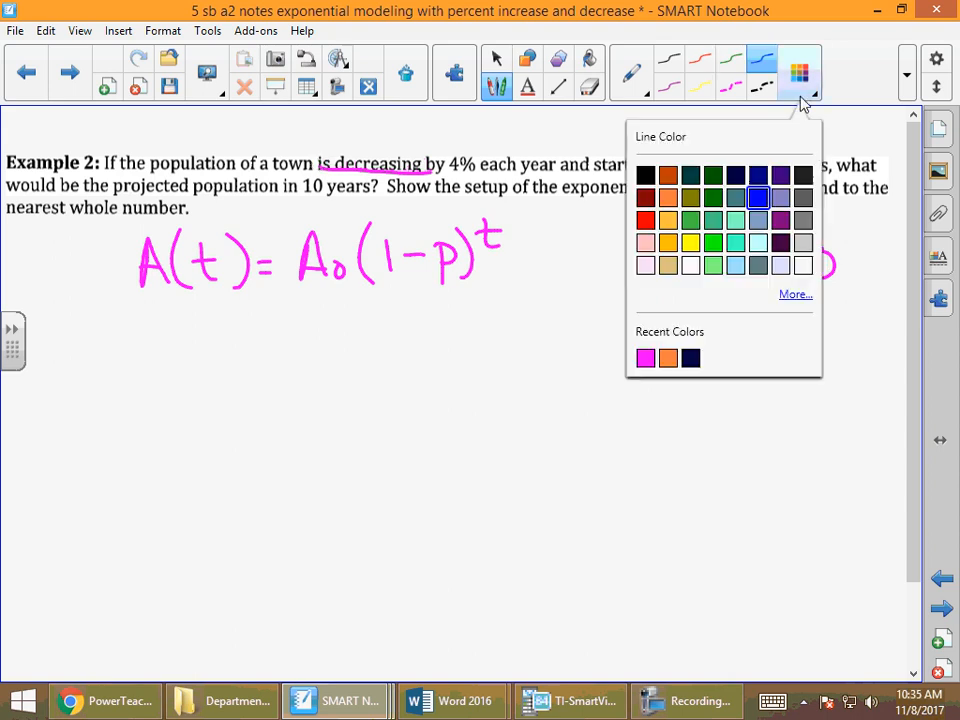
pyautogui.click(645, 358)
pyautogui.click(918, 458)
pyautogui.click(818, 340)
pyautogui.moveTo(836, 323)
pyautogui.mouseDown()
pyautogui.moveTo(862, 332)
pyautogui.moveTo(859, 358)
pyautogui.mouseUp()
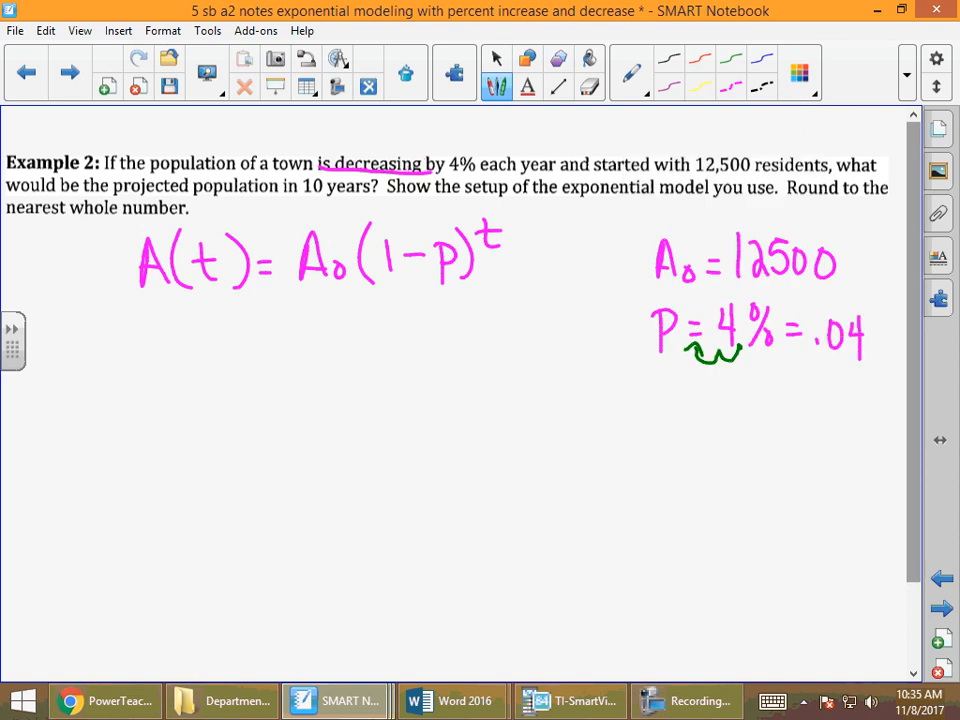
pyautogui.moveTo(660, 382)
pyautogui.mouseDown()
pyautogui.moveTo(676, 426)
pyautogui.moveTo(679, 400)
pyautogui.mouseUp()
pyautogui.moveTo(697, 408); pyautogui.dragTo(734, 430)
pyautogui.moveTo(752, 400); pyautogui.dragTo(758, 394)
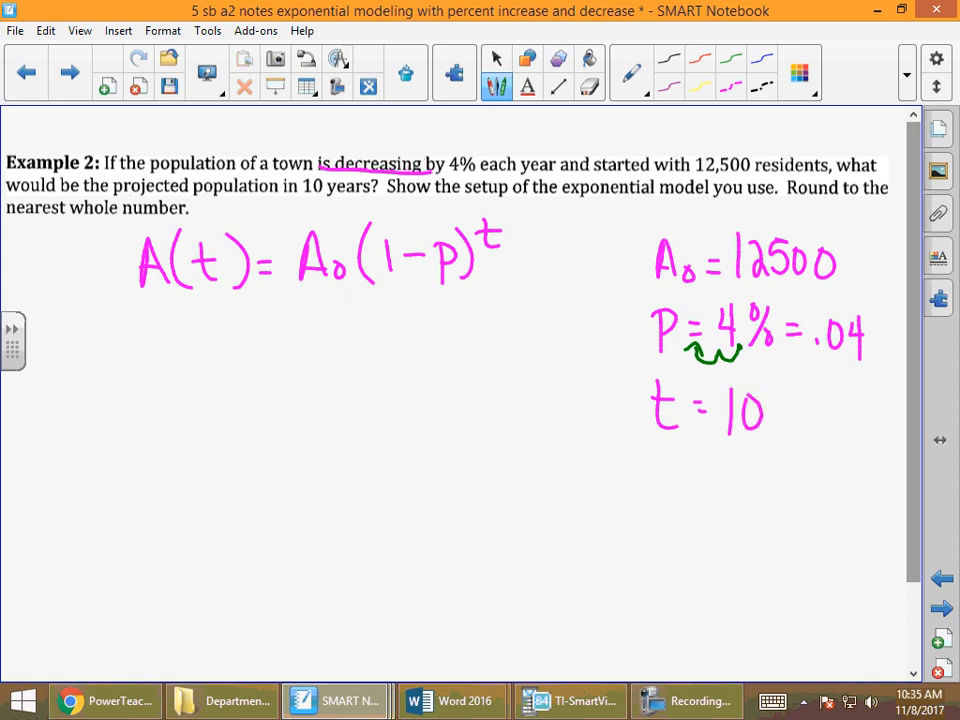
# Step: Write the substituted expression 12500(1-.04)^10 and bring the TI-SmartView calculator forward
pyautogui.moveTo(285, 320)
pyautogui.mouseDown()
pyautogui.moveTo(281, 366)
pyautogui.moveTo(364, 360)
pyautogui.moveTo(350, 331)
pyautogui.mouseUp()
pyautogui.moveTo(366, 336); pyautogui.dragTo(392, 338)
pyautogui.moveTo(420, 325)
pyautogui.mouseDown()
pyautogui.moveTo(416, 365)
pyautogui.moveTo(505, 334)
pyautogui.moveTo(541, 343)
pyautogui.moveTo(549, 368)
pyautogui.mouseUp()
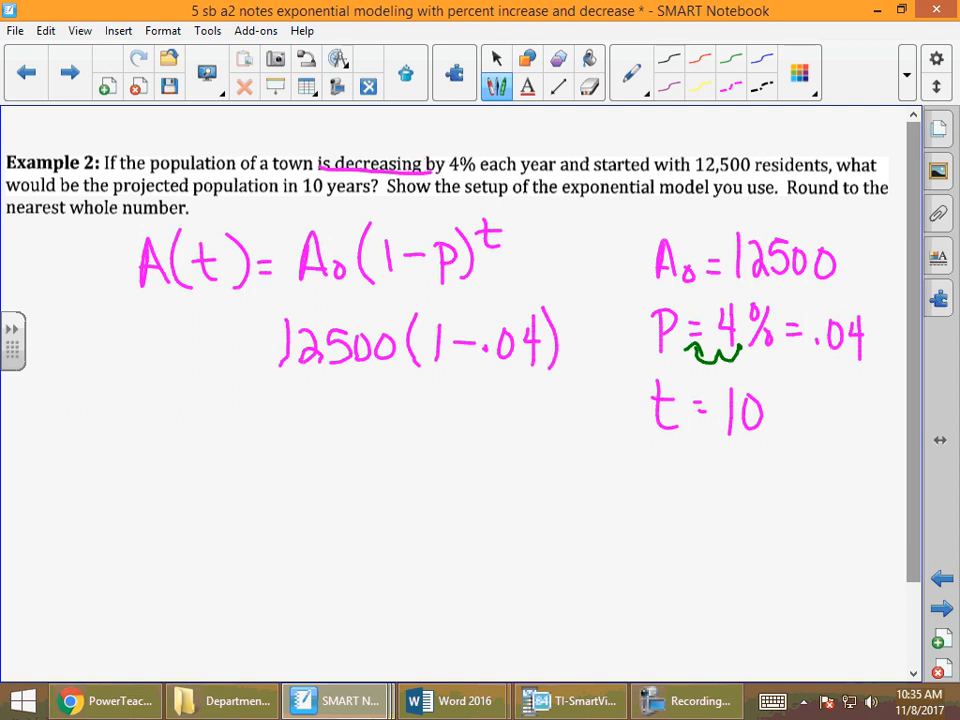
pyautogui.moveTo(578, 302)
pyautogui.mouseDown()
pyautogui.moveTo(578, 322)
pyautogui.moveTo(585, 305)
pyautogui.mouseUp()
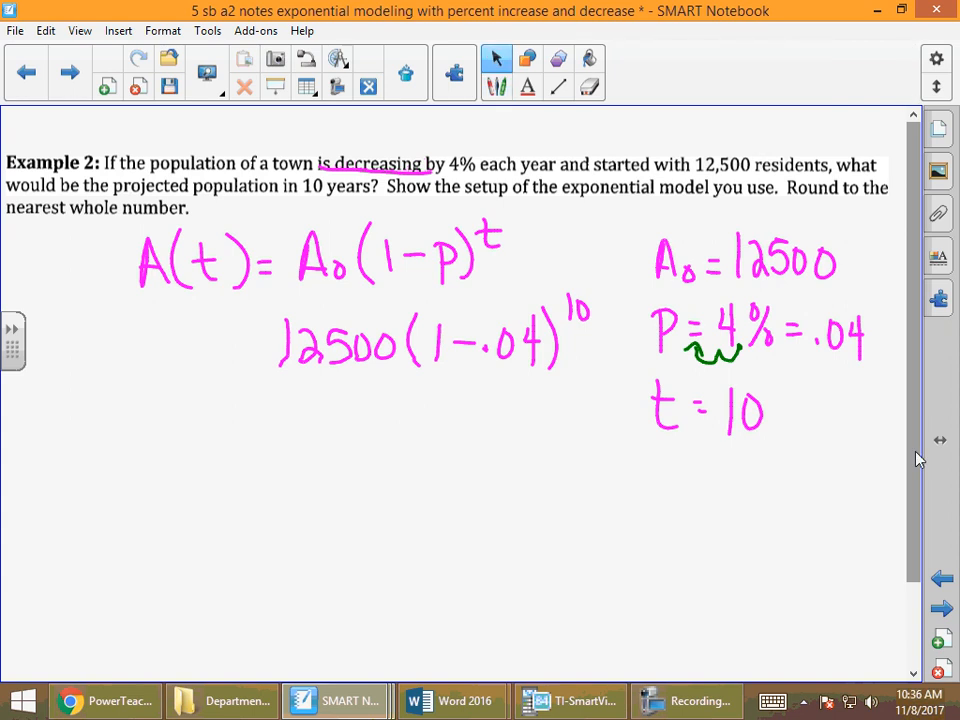
pyautogui.click(570, 700)
pyautogui.click(741, 473)
# Step: Enter 12500(1-.04) on the calculator keypad
pyautogui.click(777, 472)
pyautogui.click(777, 435)
pyautogui.click(742, 509)
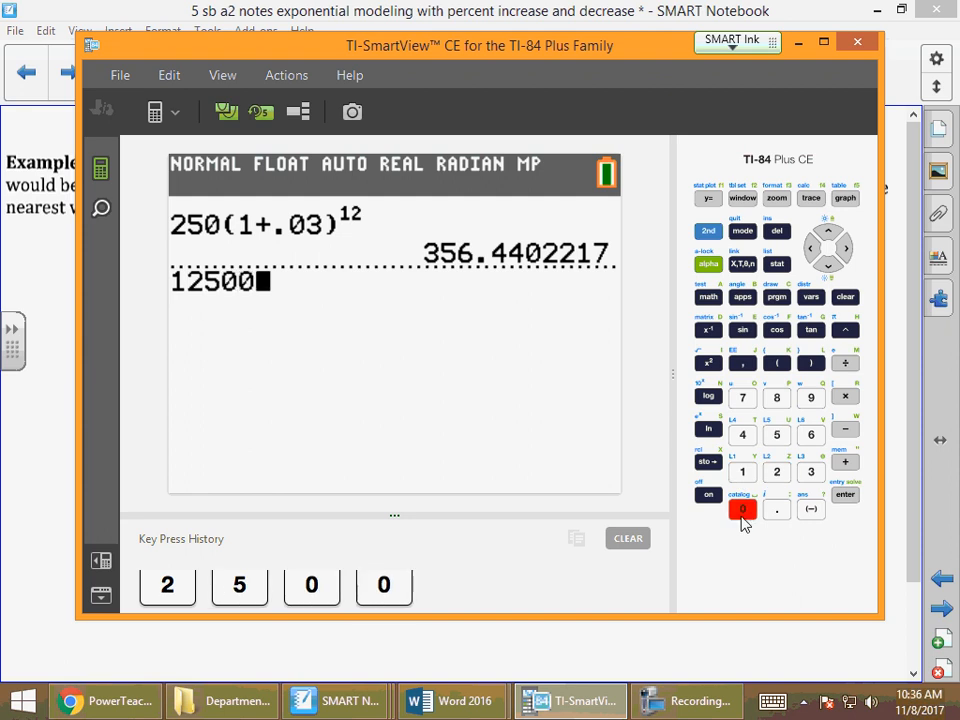
pyautogui.click(776, 363)
pyautogui.click(742, 472)
pyautogui.click(845, 429)
pyautogui.click(777, 509)
pyautogui.click(742, 509)
pyautogui.click(742, 435)
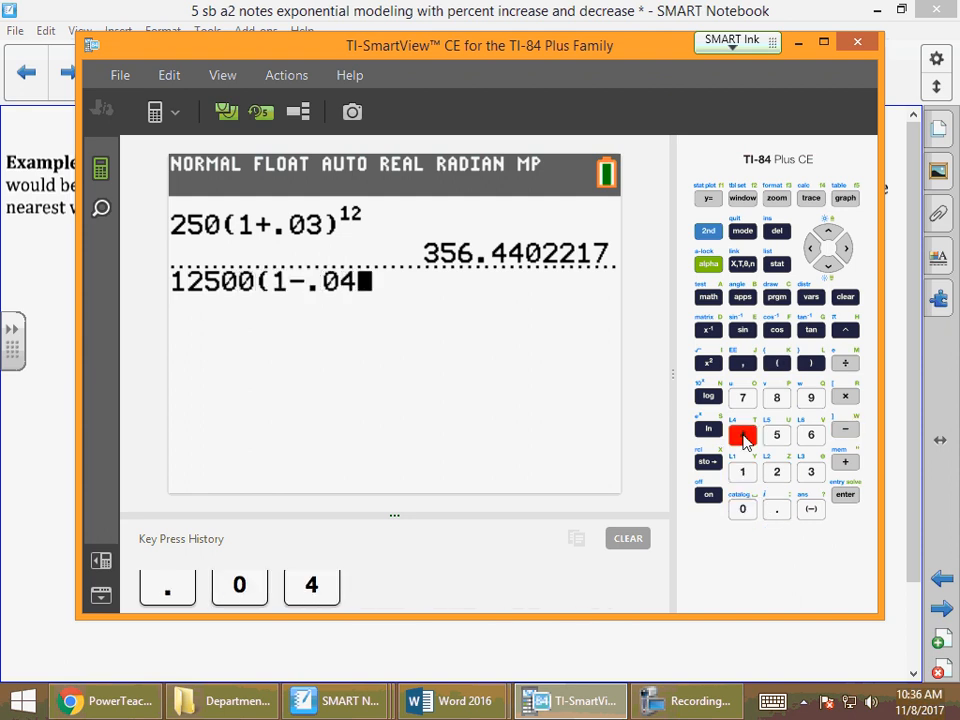
pyautogui.click(811, 363)
# Step: Raise it to the 10th power, evaluate to 8310.40795, and return to the notes
pyautogui.click(845, 331)
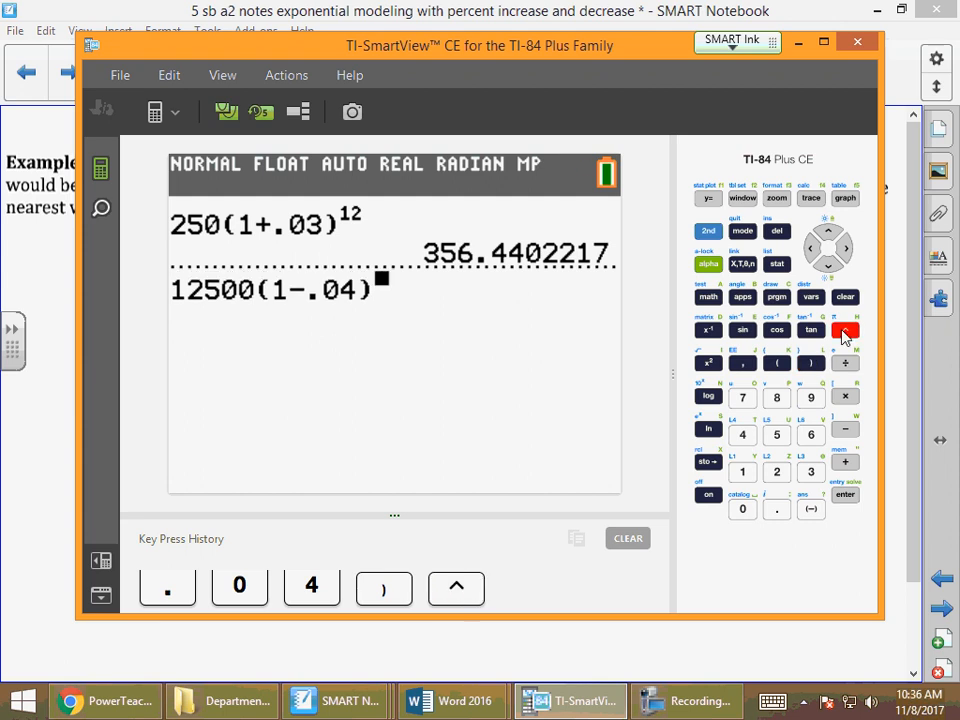
pyautogui.click(742, 472)
pyautogui.click(742, 509)
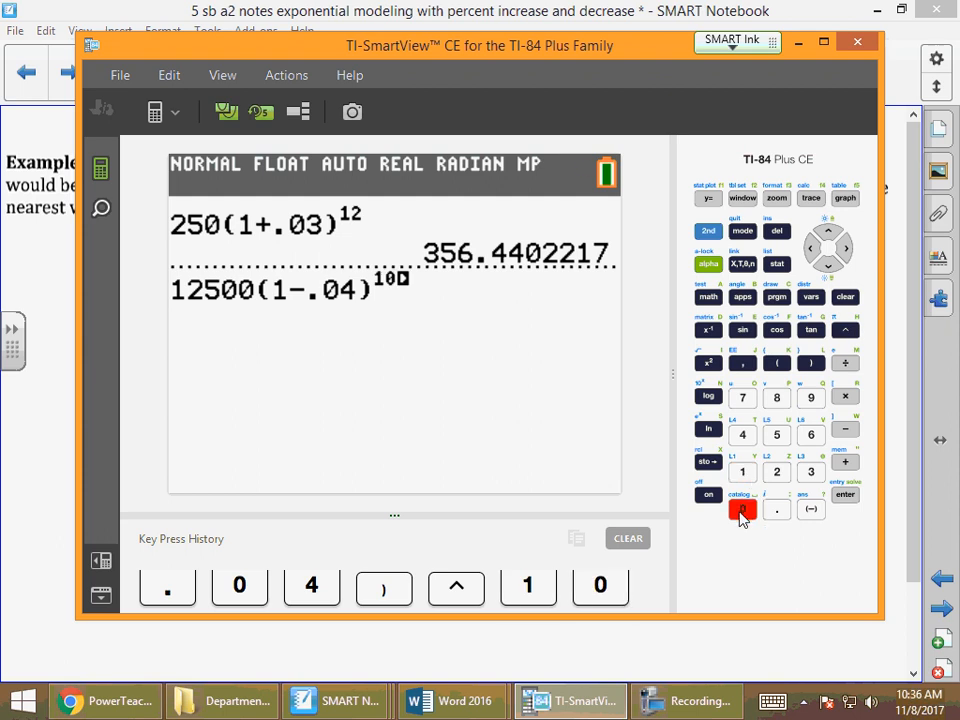
pyautogui.click(845, 496)
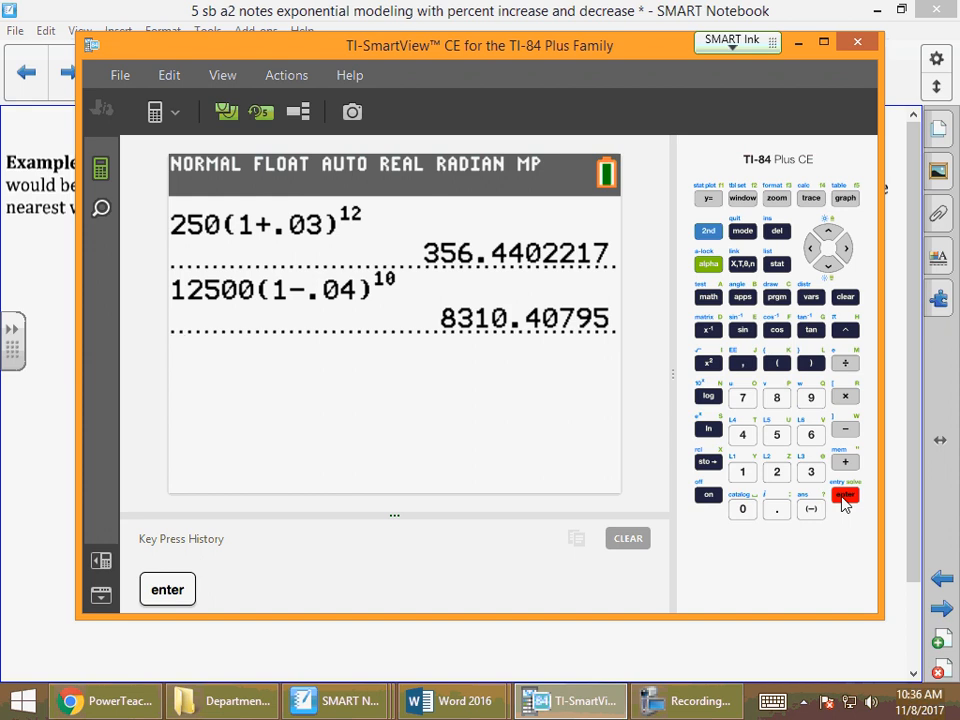
pyautogui.click(757, 645)
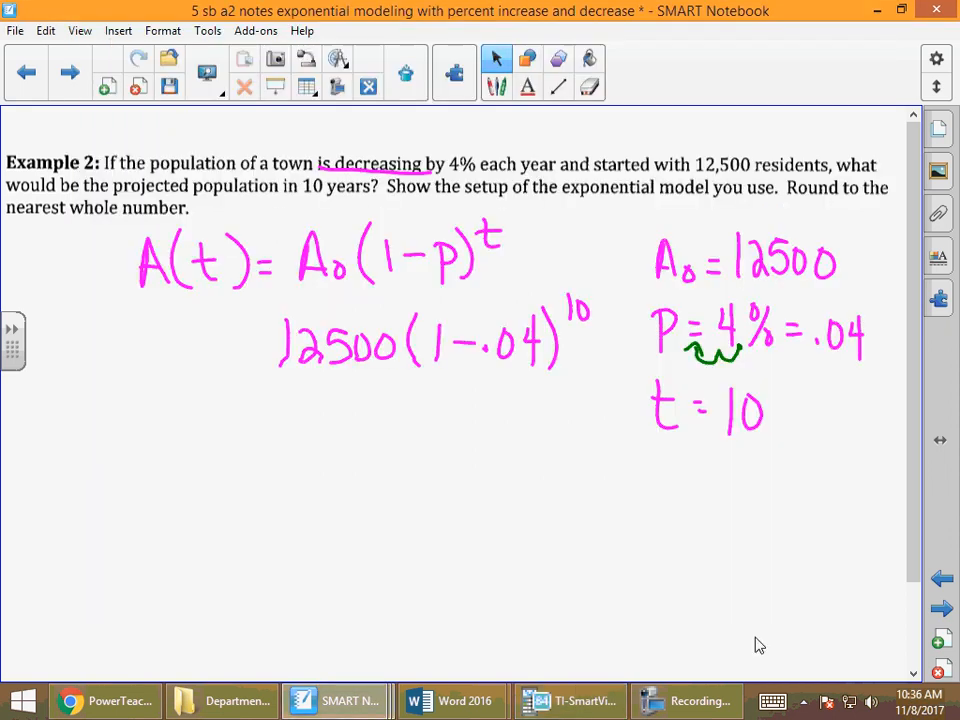
# Step: Write the answer '8310 people' in magenta under the Example 2 expression
pyautogui.click(793, 97)
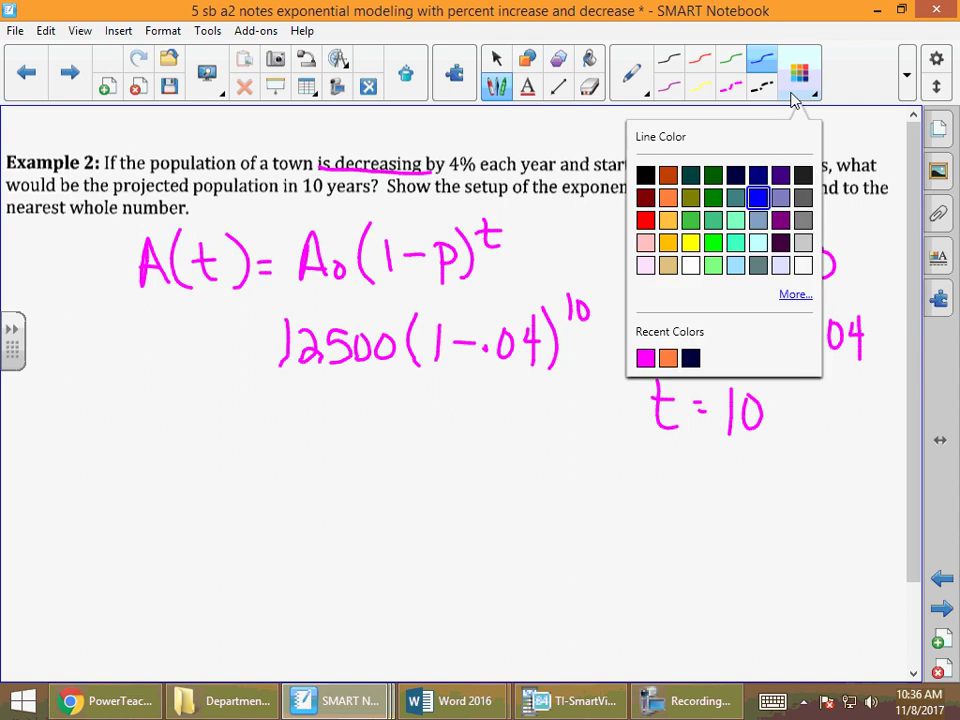
pyautogui.click(647, 360)
pyautogui.moveTo(380, 416); pyautogui.dragTo(398, 458)
pyautogui.moveTo(440, 416); pyautogui.dragTo(442, 460)
pyautogui.moveTo(472, 416)
pyautogui.mouseDown()
pyautogui.moveTo(462, 440)
pyautogui.moveTo(466, 420)
pyautogui.mouseUp()
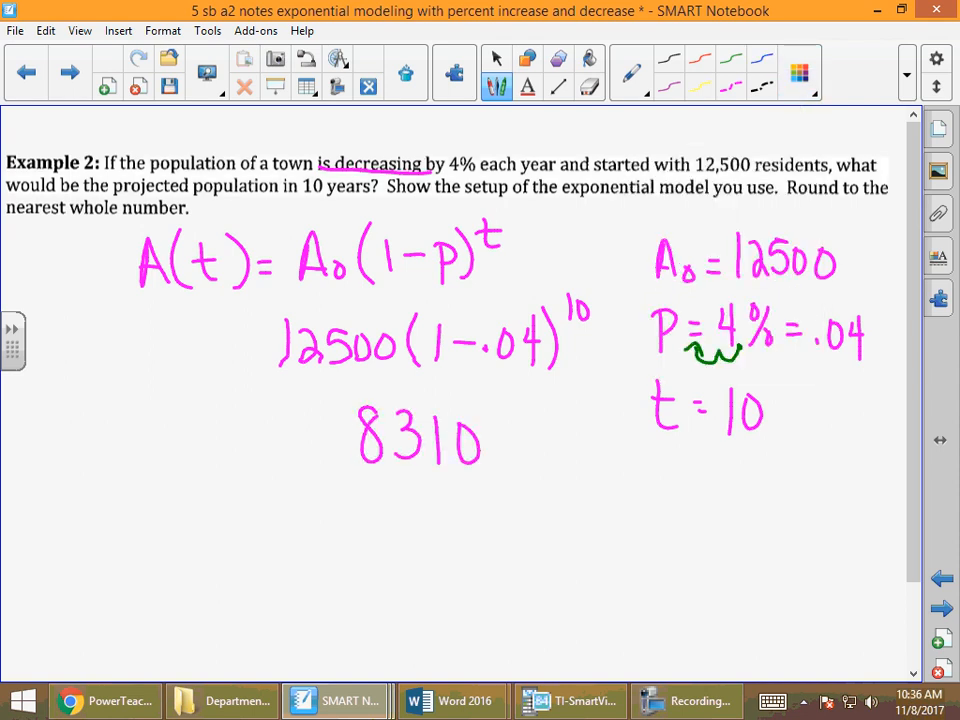
pyautogui.moveTo(437, 494)
pyautogui.mouseDown()
pyautogui.moveTo(437, 538)
pyautogui.moveTo(440, 512)
pyautogui.moveTo(462, 502)
pyautogui.mouseUp()
pyautogui.moveTo(475, 498); pyautogui.dragTo(518, 494)
pyautogui.moveTo(505, 496)
pyautogui.mouseDown()
pyautogui.moveTo(505, 530)
pyautogui.moveTo(507, 512)
pyautogui.mouseUp()
pyautogui.moveTo(532, 478)
pyautogui.mouseDown()
pyautogui.moveTo(534, 515)
pyautogui.moveTo(569, 512)
pyautogui.mouseUp()
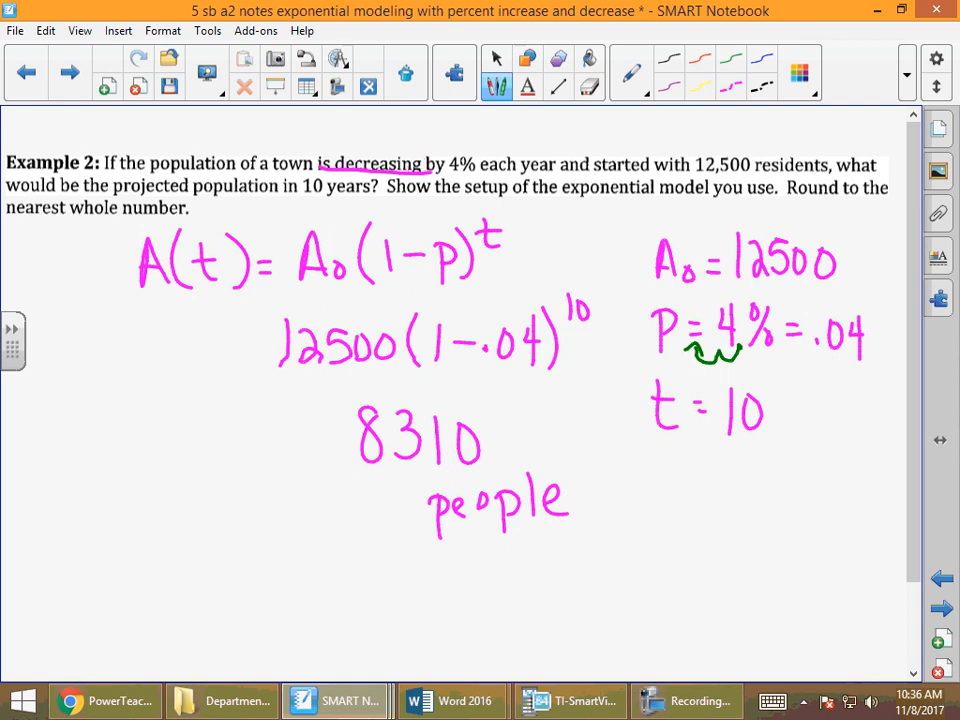
# Step: Switch to the select tool and advance to the Example 3 page
pyautogui.click(496, 58)
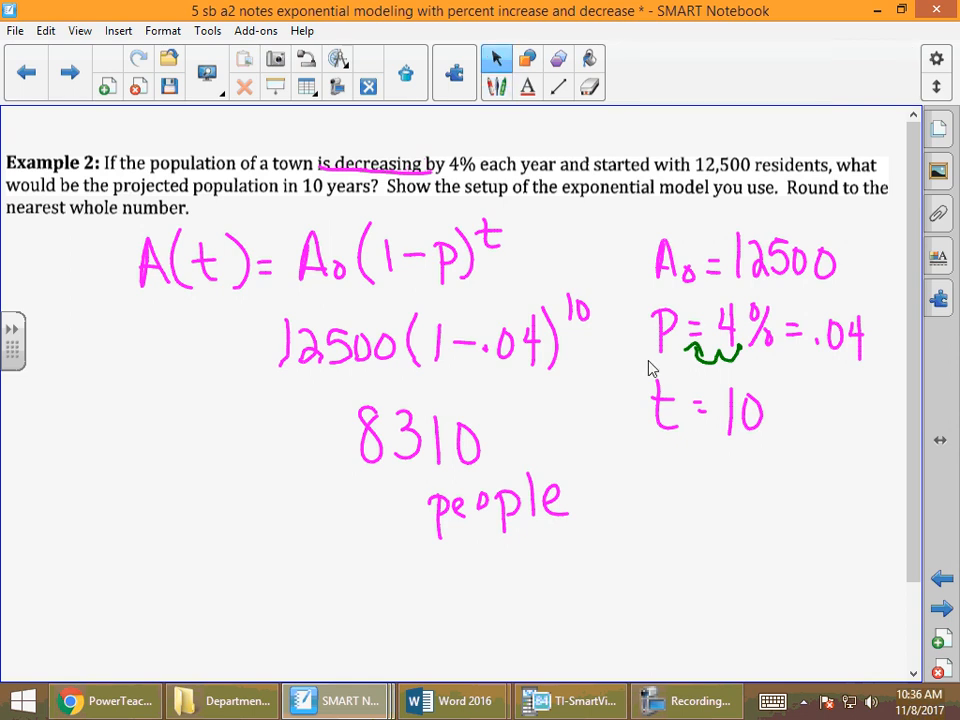
pyautogui.click(942, 610)
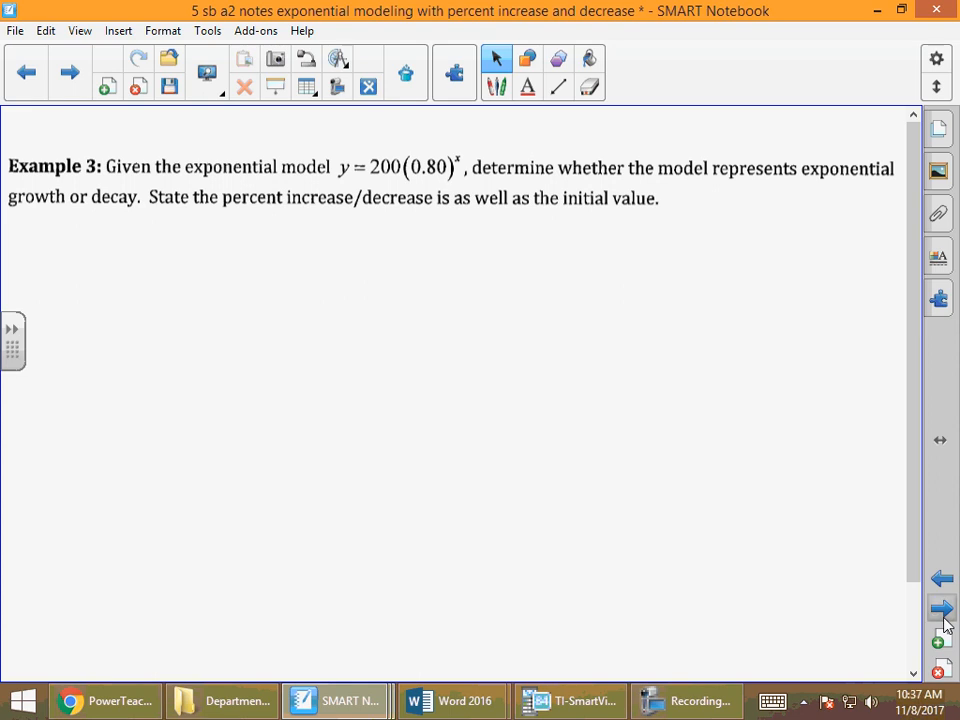
# Step: In orange, circle 0.80 and write 'decrease because .8 is less than 1'
pyautogui.click(703, 707)
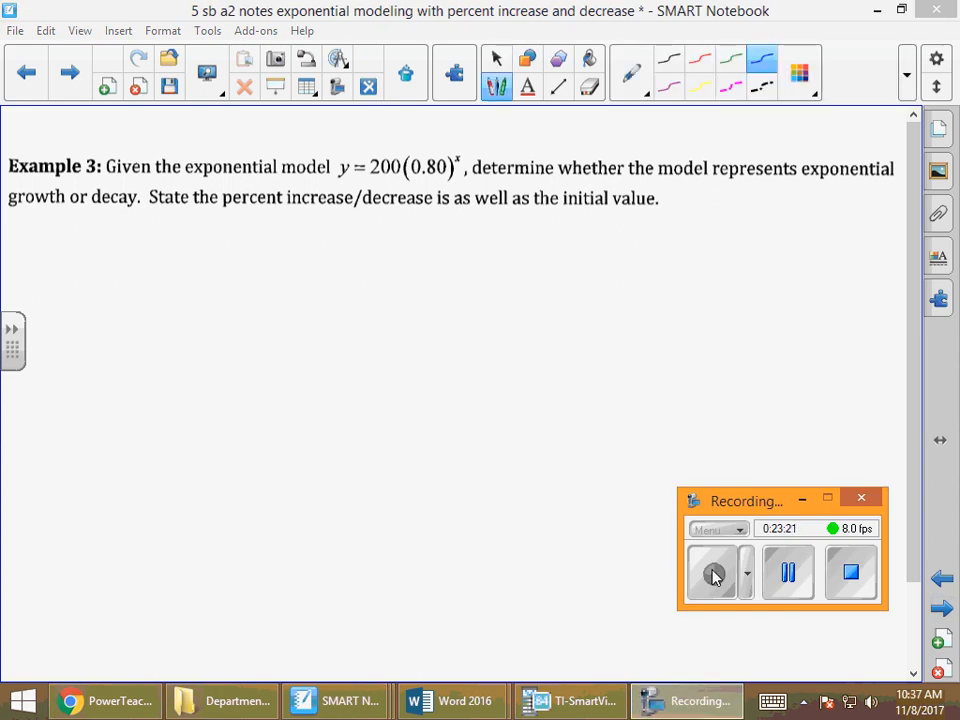
pyautogui.click(799, 95)
pyautogui.click(667, 358)
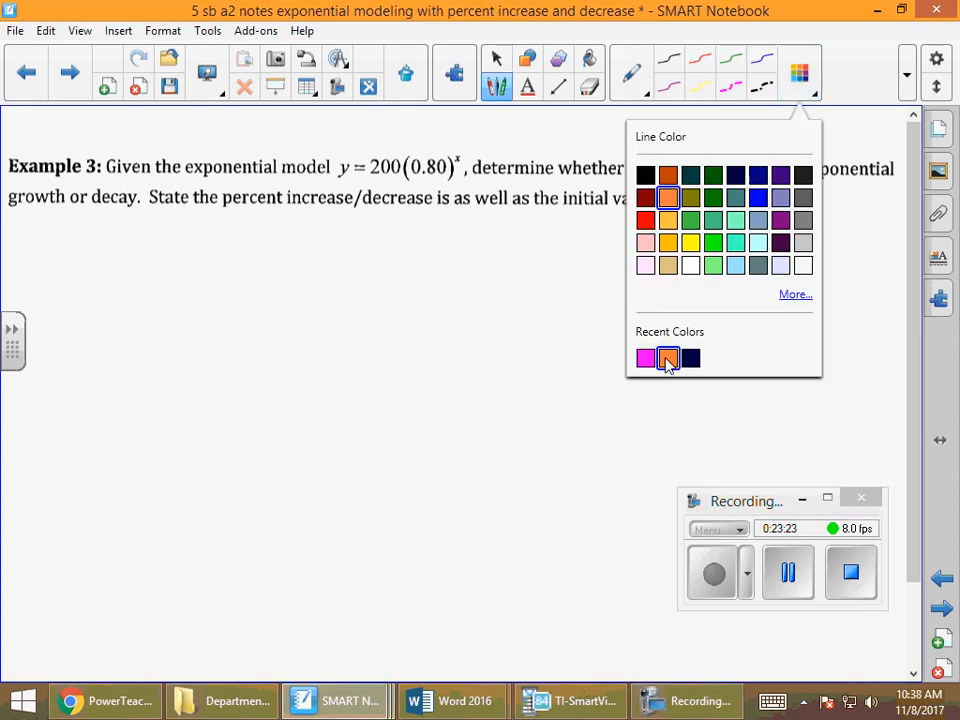
pyautogui.moveTo(74, 250)
pyautogui.mouseDown()
pyautogui.moveTo(76, 278)
pyautogui.moveTo(148, 258)
pyautogui.moveTo(195, 272)
pyautogui.mouseUp()
pyautogui.moveTo(200, 243)
pyautogui.mouseDown()
pyautogui.moveTo(196, 272)
pyautogui.moveTo(230, 273)
pyautogui.mouseUp()
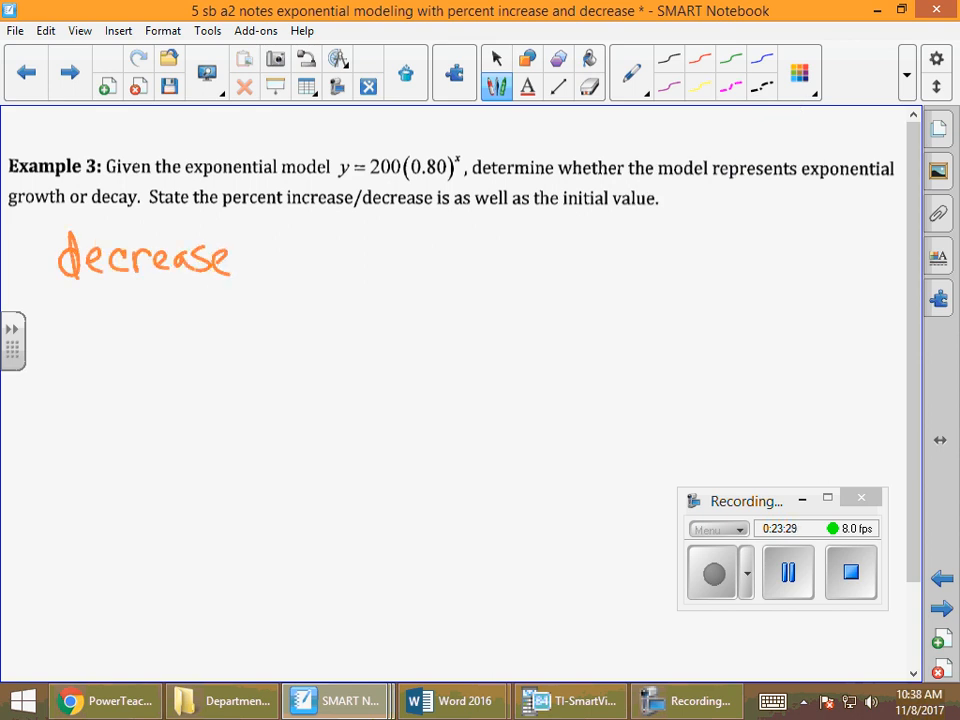
pyautogui.moveTo(410, 154)
pyautogui.mouseDown()
pyautogui.moveTo(452, 160)
pyautogui.moveTo(405, 180)
pyautogui.moveTo(408, 152)
pyautogui.mouseUp()
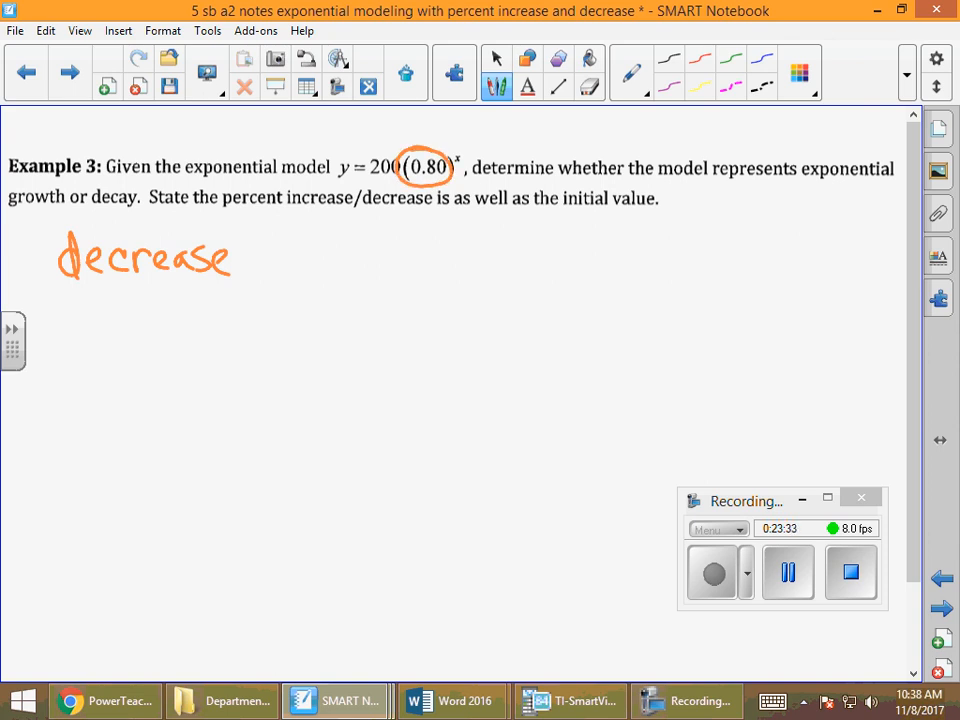
pyautogui.moveTo(264, 228)
pyautogui.mouseDown()
pyautogui.moveTo(266, 268)
pyautogui.moveTo(305, 256)
pyautogui.moveTo(318, 266)
pyautogui.moveTo(378, 268)
pyautogui.mouseUp()
pyautogui.moveTo(392, 248)
pyautogui.mouseDown()
pyautogui.moveTo(382, 268)
pyautogui.moveTo(416, 266)
pyautogui.mouseUp()
pyautogui.click(446, 265)
pyautogui.moveTo(486, 232)
pyautogui.mouseDown()
pyautogui.moveTo(472, 268)
pyautogui.moveTo(484, 234)
pyautogui.moveTo(513, 272)
pyautogui.moveTo(532, 272)
pyautogui.mouseUp()
pyautogui.click(513, 238)
pyautogui.moveTo(585, 232); pyautogui.dragTo(587, 272)
pyautogui.moveTo(602, 262); pyautogui.dragTo(652, 270)
pyautogui.moveTo(706, 230); pyautogui.dragTo(706, 272)
pyautogui.moveTo(692, 250)
pyautogui.mouseDown()
pyautogui.moveTo(722, 250)
pyautogui.moveTo(736, 272)
pyautogui.moveTo(788, 272)
pyautogui.mouseUp()
pyautogui.moveTo(796, 250); pyautogui.dragTo(815, 272)
pyautogui.moveTo(853, 228)
pyautogui.mouseDown()
pyautogui.moveTo(853, 280)
pyautogui.moveTo(853, 228)
pyautogui.mouseUp()
pyautogui.click(802, 498)
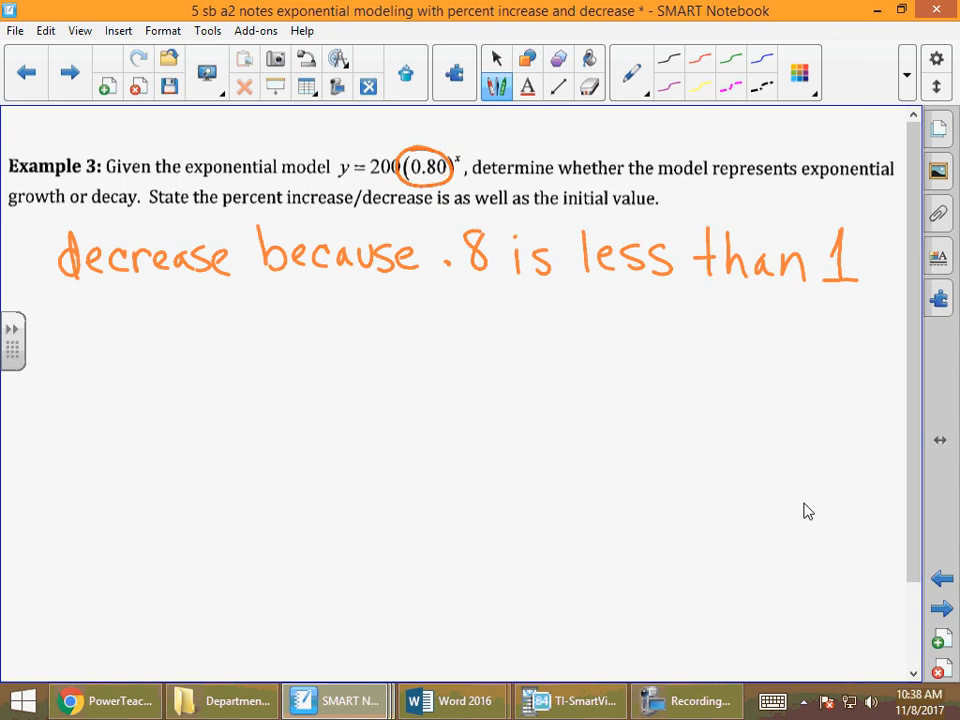
# Step: Write 'decay' and the percent decrease 1-.8 = .2 = 20%
pyautogui.moveTo(116, 306)
pyautogui.mouseDown()
pyautogui.moveTo(112, 318)
pyautogui.moveTo(156, 320)
pyautogui.mouseUp()
pyautogui.moveTo(172, 308); pyautogui.dragTo(178, 320)
pyautogui.moveTo(188, 304); pyautogui.dragTo(196, 356)
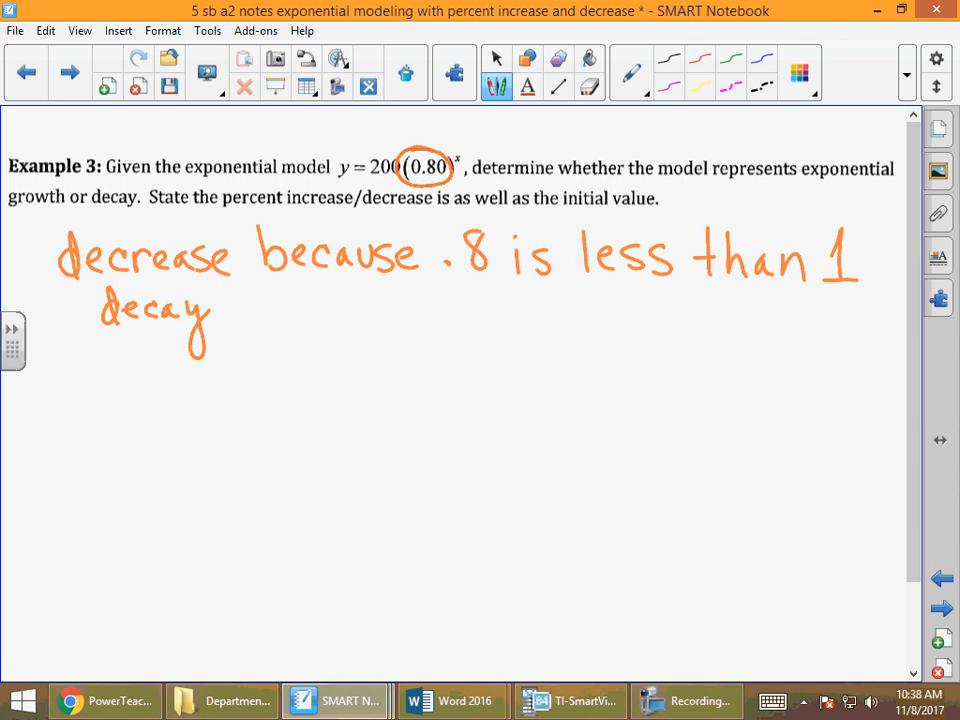
pyautogui.moveTo(138, 363)
pyautogui.mouseDown()
pyautogui.moveTo(141, 417)
pyautogui.moveTo(192, 372)
pyautogui.moveTo(210, 388)
pyautogui.moveTo(236, 386)
pyautogui.mouseUp()
pyautogui.moveTo(240, 388)
pyautogui.mouseDown()
pyautogui.moveTo(252, 372)
pyautogui.moveTo(276, 388)
pyautogui.mouseUp()
pyautogui.moveTo(262, 366)
pyautogui.mouseDown()
pyautogui.moveTo(288, 364)
pyautogui.moveTo(344, 386)
pyautogui.moveTo(390, 384)
pyautogui.mouseUp()
pyautogui.click(391, 366)
pyautogui.moveTo(400, 362)
pyautogui.mouseDown()
pyautogui.moveTo(402, 384)
pyautogui.moveTo(418, 360)
pyautogui.mouseUp()
pyautogui.moveTo(422, 374); pyautogui.dragTo(516, 384)
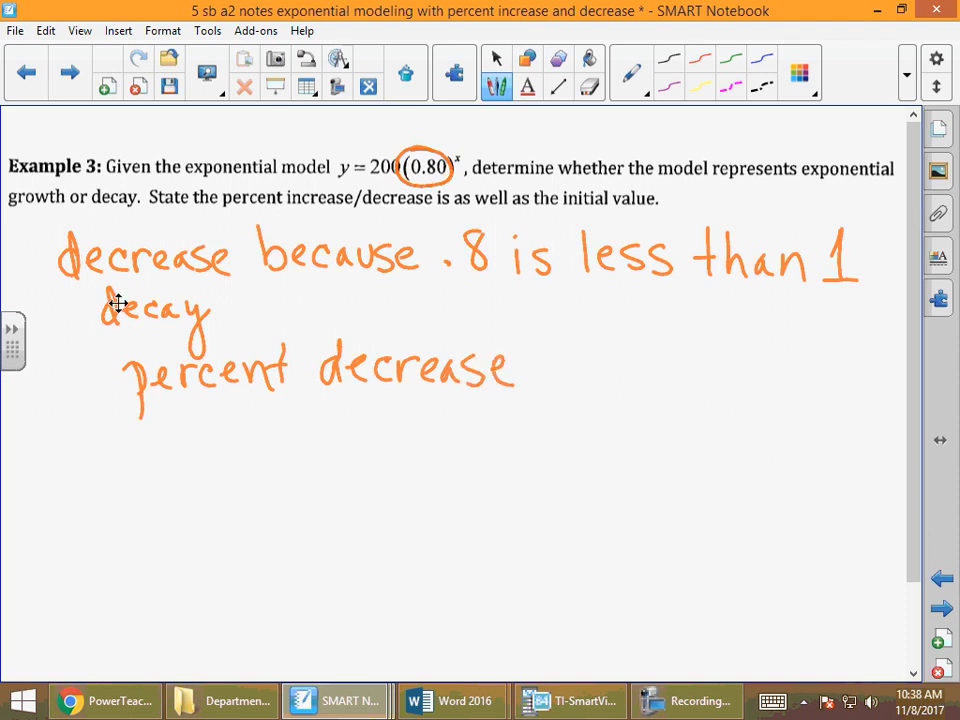
pyautogui.moveTo(577, 346)
pyautogui.mouseDown()
pyautogui.moveTo(578, 378)
pyautogui.moveTo(614, 355)
pyautogui.mouseUp()
pyautogui.click(633, 372)
pyautogui.moveTo(672, 342); pyautogui.dragTo(670, 344)
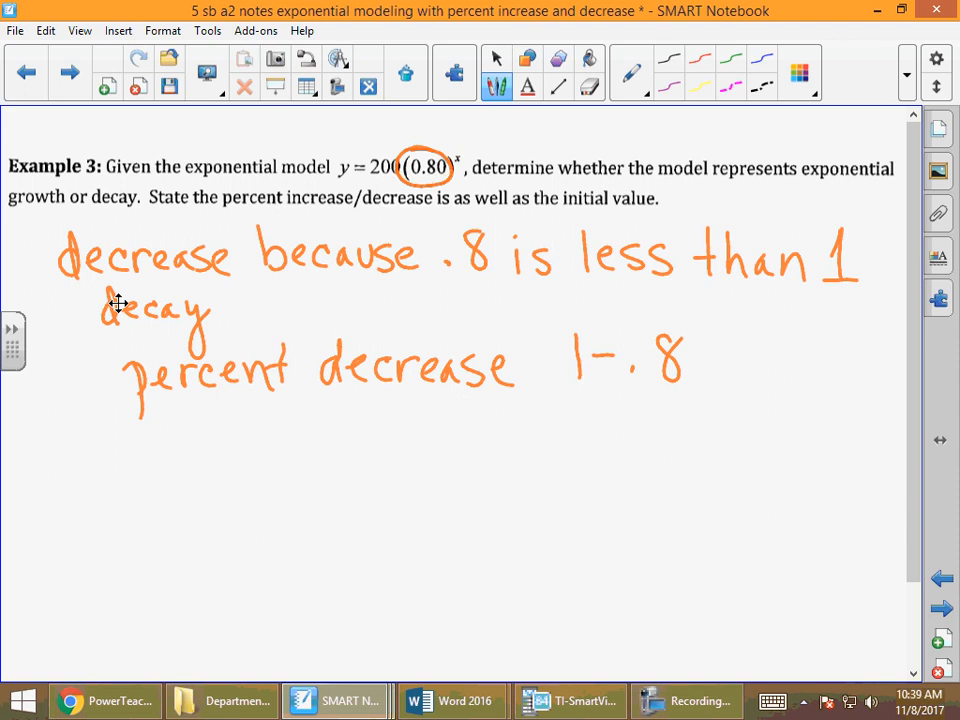
pyautogui.moveTo(704, 357); pyautogui.dragTo(726, 356)
pyautogui.moveTo(704, 371)
pyautogui.mouseDown()
pyautogui.moveTo(797, 376)
pyautogui.moveTo(818, 346)
pyautogui.mouseUp()
pyautogui.click(746, 372)
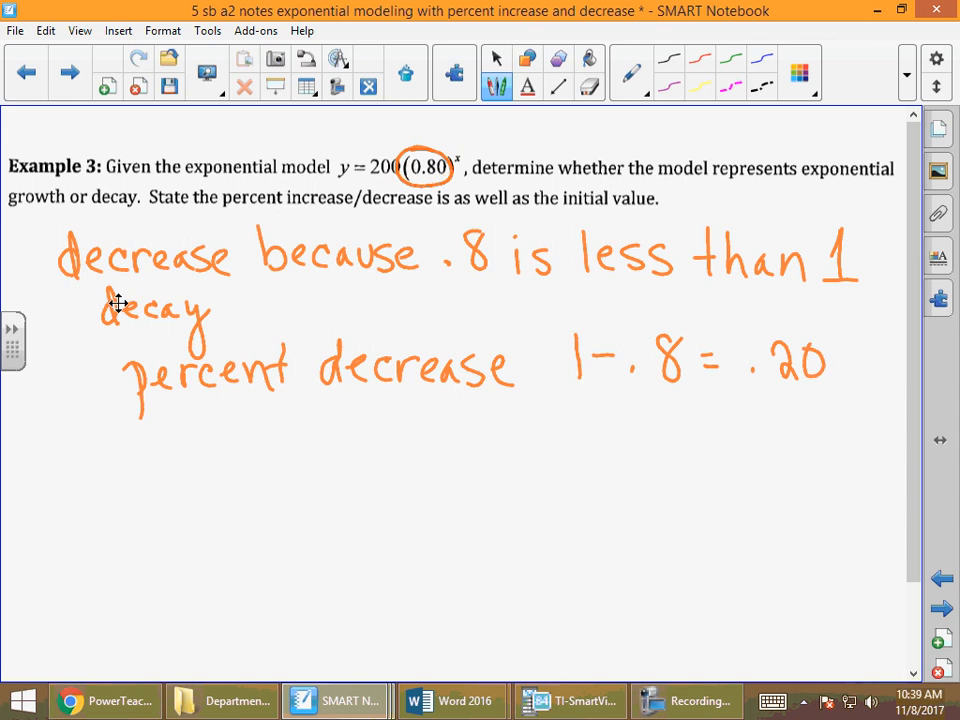
pyautogui.moveTo(712, 417); pyautogui.dragTo(731, 416)
pyautogui.moveTo(713, 428); pyautogui.dragTo(732, 427)
pyautogui.moveTo(776, 412)
pyautogui.mouseDown()
pyautogui.moveTo(795, 445)
pyautogui.moveTo(810, 411)
pyautogui.moveTo(832, 413)
pyautogui.moveTo(838, 447)
pyautogui.moveTo(861, 428)
pyautogui.mouseUp()
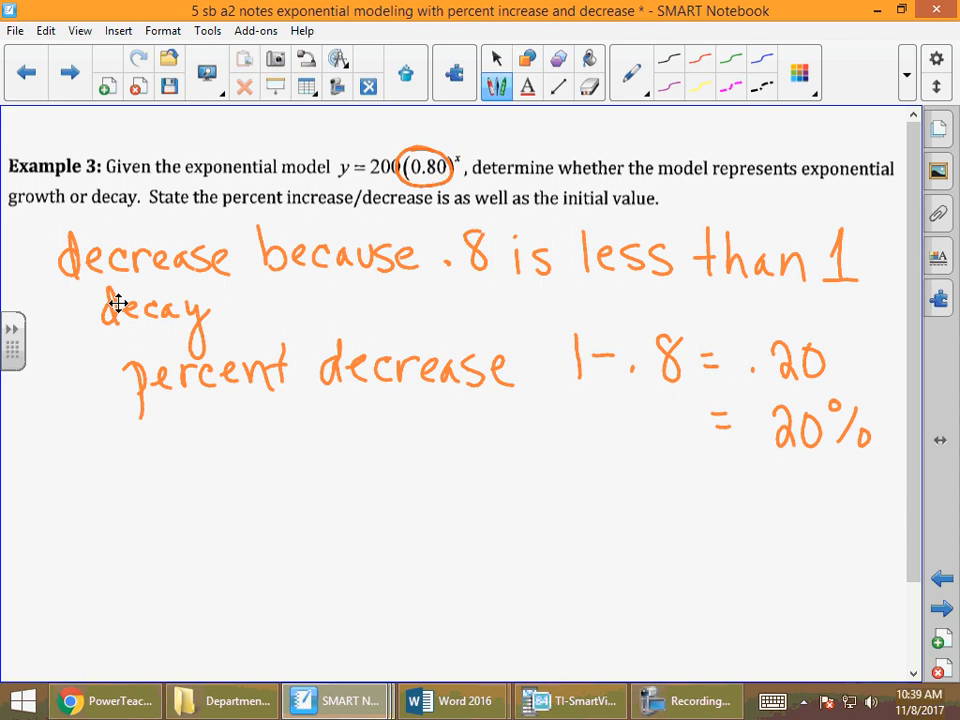
# Step: Write the initial value A₀ = 200 and advance to the Example 4 page
pyautogui.moveTo(144, 455)
pyautogui.mouseDown()
pyautogui.moveTo(158, 497)
pyautogui.moveTo(158, 479)
pyautogui.moveTo(174, 491)
pyautogui.mouseUp()
pyautogui.moveTo(196, 484)
pyautogui.mouseDown()
pyautogui.moveTo(212, 484)
pyautogui.moveTo(212, 497)
pyautogui.mouseUp()
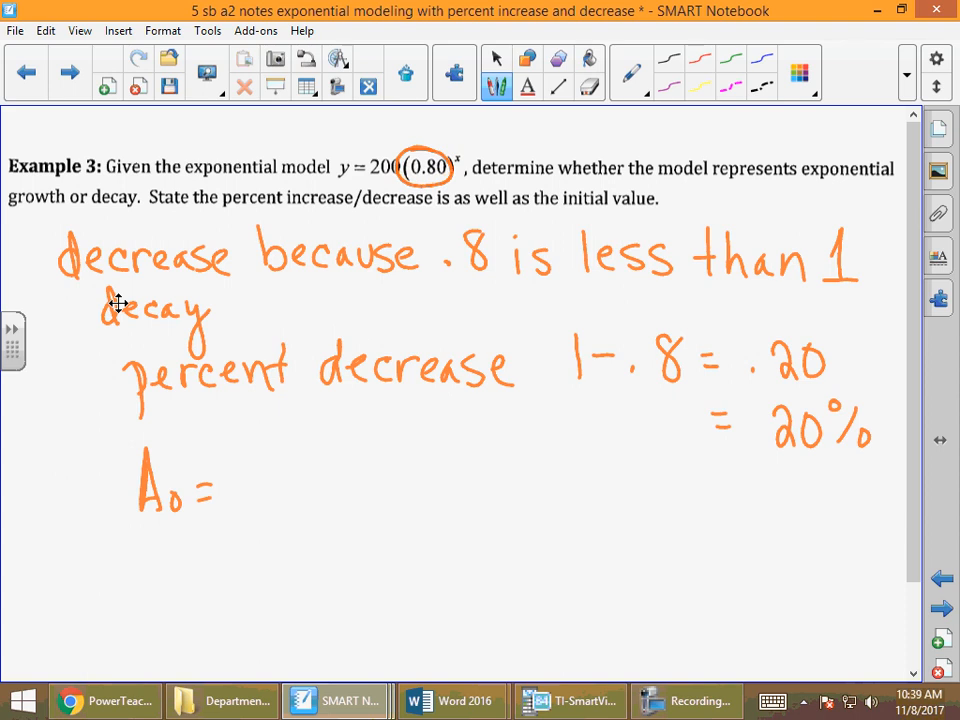
pyautogui.moveTo(244, 484)
pyautogui.mouseDown()
pyautogui.moveTo(266, 507)
pyautogui.moveTo(280, 479)
pyautogui.moveTo(305, 479)
pyautogui.mouseUp()
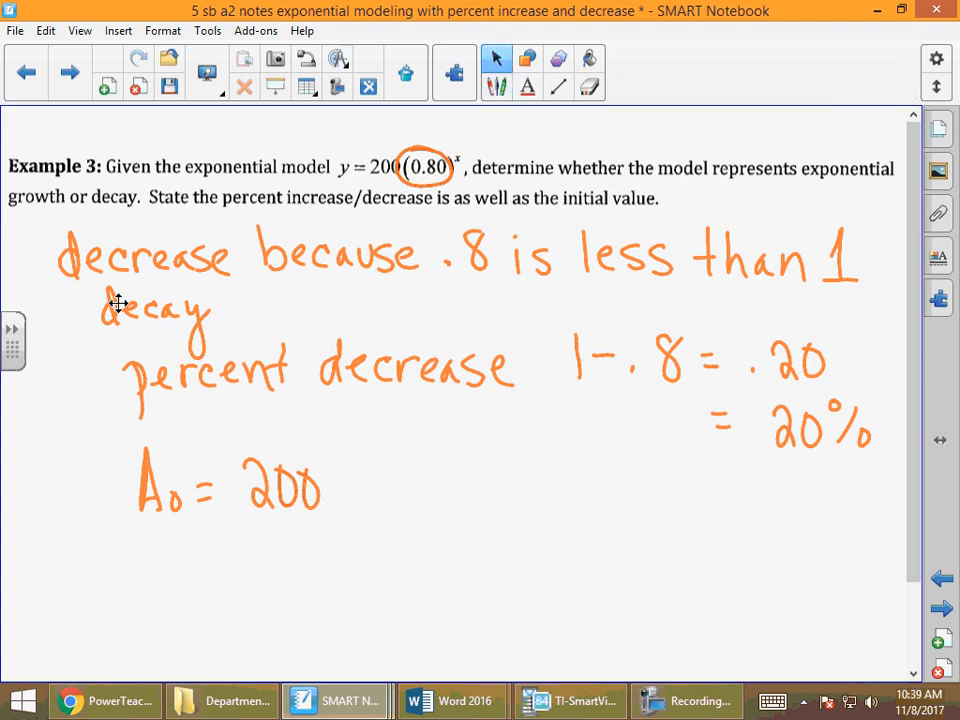
pyautogui.click(943, 612)
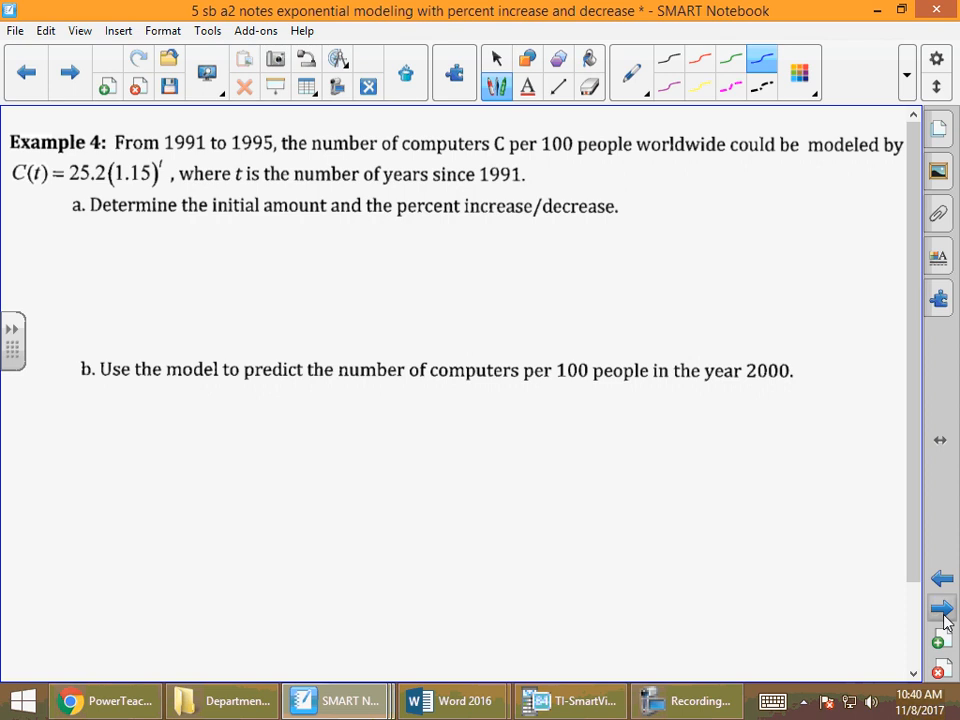
# Step: In blue, write A₀=25.2, circle 'increase', and set up 1+p=1.15
pyautogui.moveTo(103, 223)
pyautogui.mouseDown()
pyautogui.moveTo(120, 256)
pyautogui.moveTo(118, 240)
pyautogui.moveTo(176, 241)
pyautogui.mouseUp()
pyautogui.moveTo(159, 249); pyautogui.dragTo(176, 248)
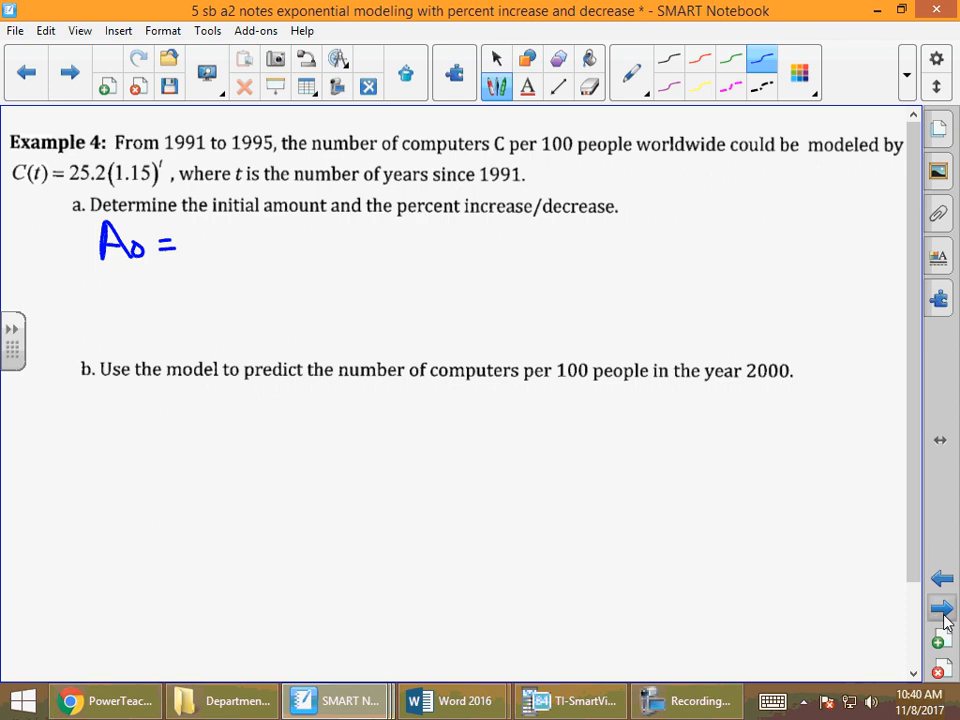
pyautogui.moveTo(202, 230)
pyautogui.mouseDown()
pyautogui.moveTo(228, 260)
pyautogui.moveTo(250, 226)
pyautogui.moveTo(230, 258)
pyautogui.moveTo(300, 260)
pyautogui.mouseUp()
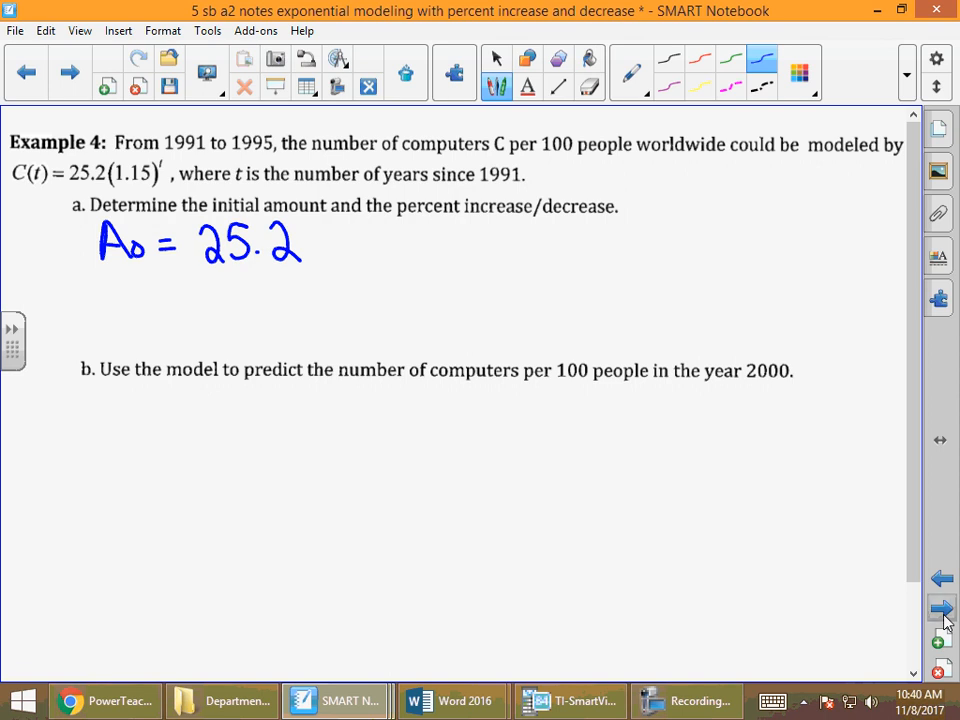
pyautogui.moveTo(480, 190)
pyautogui.mouseDown()
pyautogui.moveTo(452, 218)
pyautogui.moveTo(505, 184)
pyautogui.mouseUp()
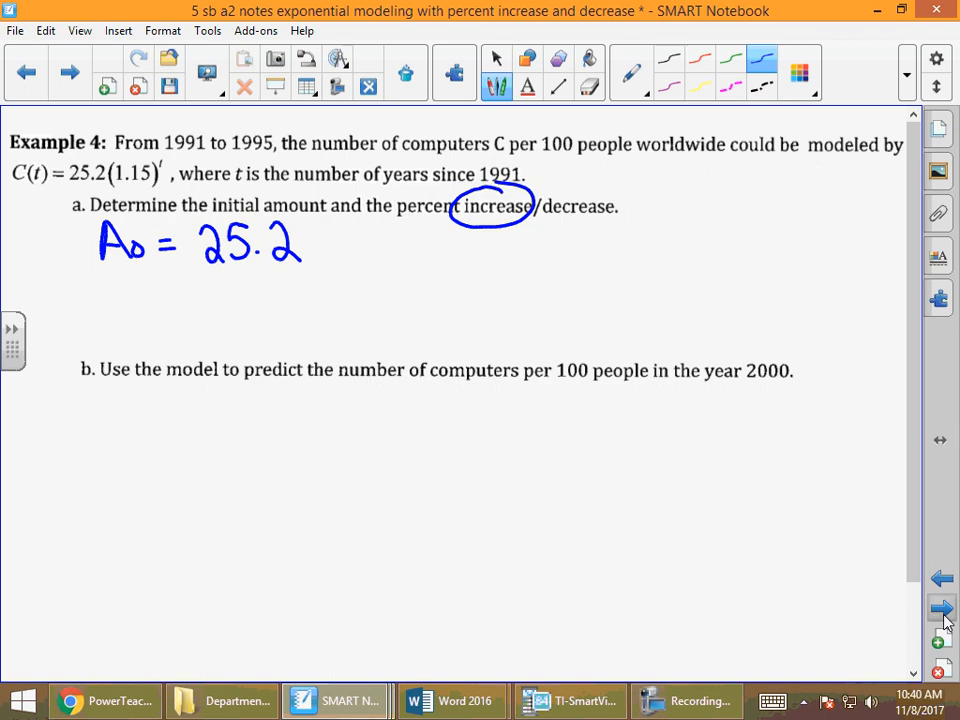
pyautogui.moveTo(478, 237)
pyautogui.mouseDown()
pyautogui.moveTo(478, 266)
pyautogui.moveTo(590, 243)
pyautogui.moveTo(591, 256)
pyautogui.mouseUp()
pyautogui.moveTo(614, 232)
pyautogui.mouseDown()
pyautogui.moveTo(614, 262)
pyautogui.moveTo(657, 262)
pyautogui.mouseUp()
pyautogui.click(632, 258)
pyautogui.click(667, 230)
pyautogui.moveTo(662, 231); pyautogui.dragTo(679, 231)
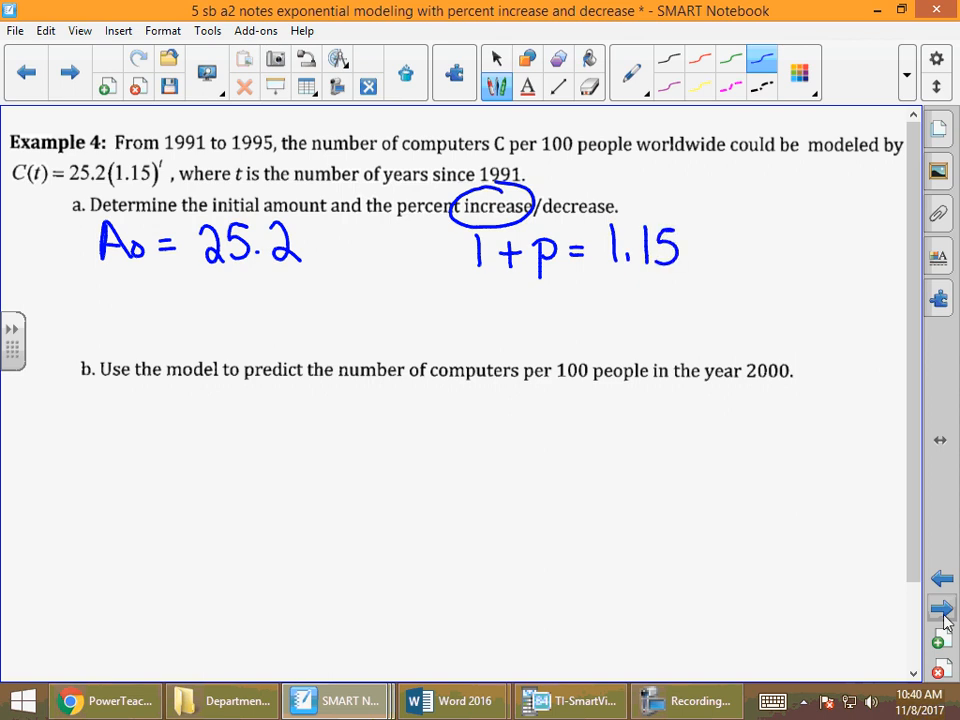
# Step: Subtract 1 from both sides to get p=.15=15%
pyautogui.moveTo(461, 282); pyautogui.dragTo(483, 293)
pyautogui.moveTo(598, 282); pyautogui.dragTo(621, 293)
pyautogui.moveTo(460, 307); pyautogui.dragTo(678, 307)
pyautogui.moveTo(516, 320)
pyautogui.mouseDown()
pyautogui.moveTo(516, 352)
pyautogui.moveTo(517, 336)
pyautogui.mouseUp()
pyautogui.moveTo(545, 326); pyautogui.dragTo(565, 326)
pyautogui.moveTo(545, 337)
pyautogui.mouseDown()
pyautogui.moveTo(606, 344)
pyautogui.moveTo(627, 319)
pyautogui.mouseUp()
pyautogui.click(578, 337)
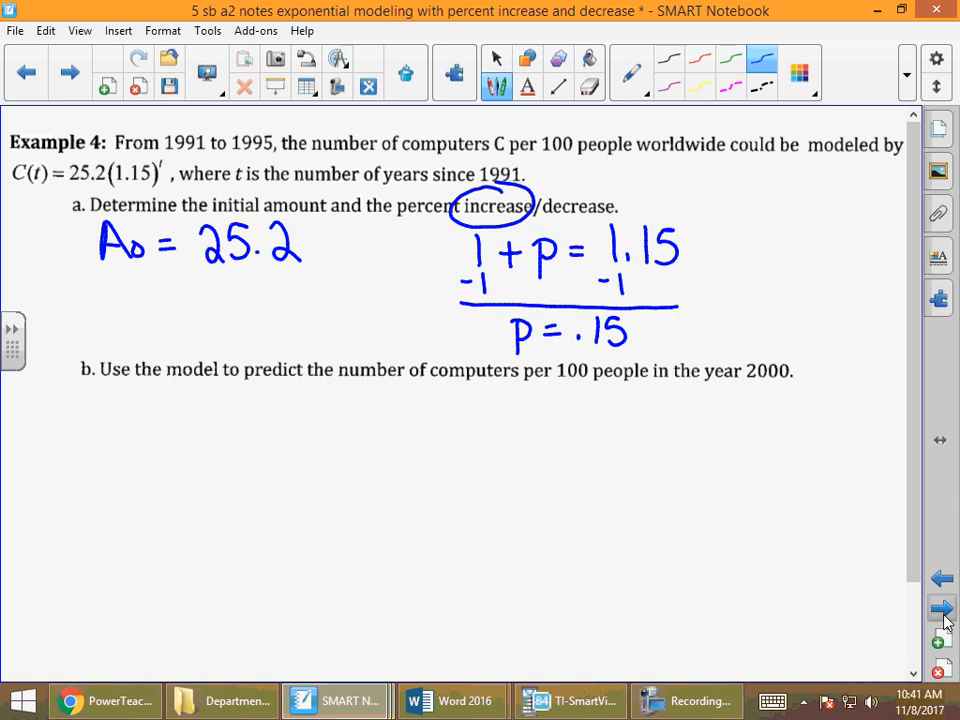
pyautogui.moveTo(655, 326); pyautogui.dragTo(676, 326)
pyautogui.moveTo(655, 339)
pyautogui.mouseDown()
pyautogui.moveTo(712, 346)
pyautogui.moveTo(729, 318)
pyautogui.moveTo(730, 344)
pyautogui.moveTo(762, 317)
pyautogui.moveTo(760, 347)
pyautogui.mouseUp()
pyautogui.moveTo(784, 332); pyautogui.dragTo(783, 334)
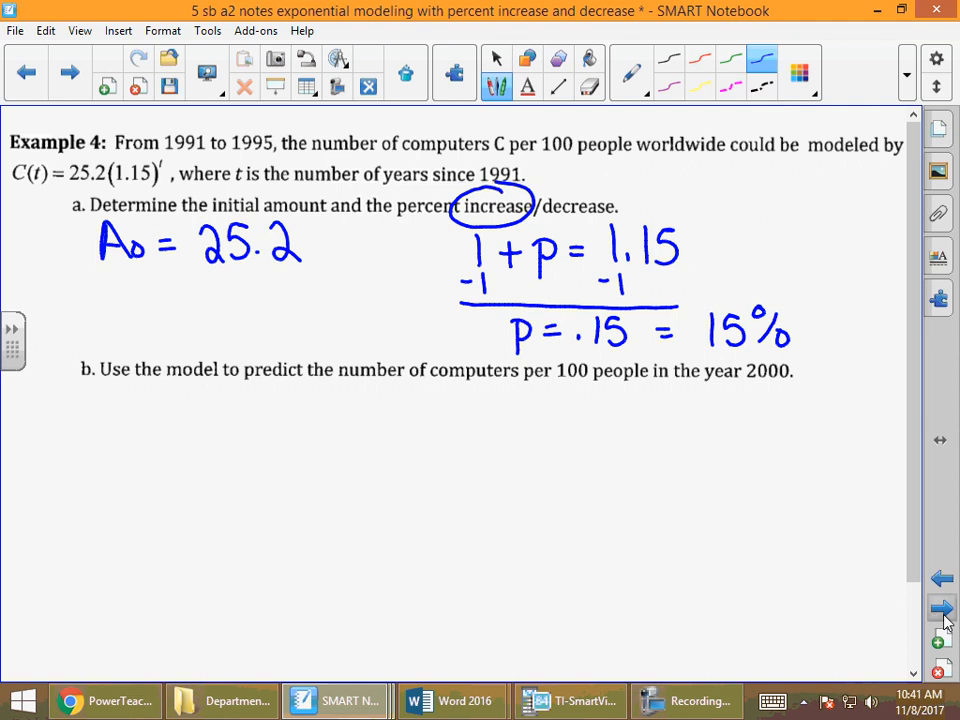
# Step: In green, underline t's definition and write t=9 and the setup 25.2(1.15)^9 for part b
pyautogui.click(496, 59)
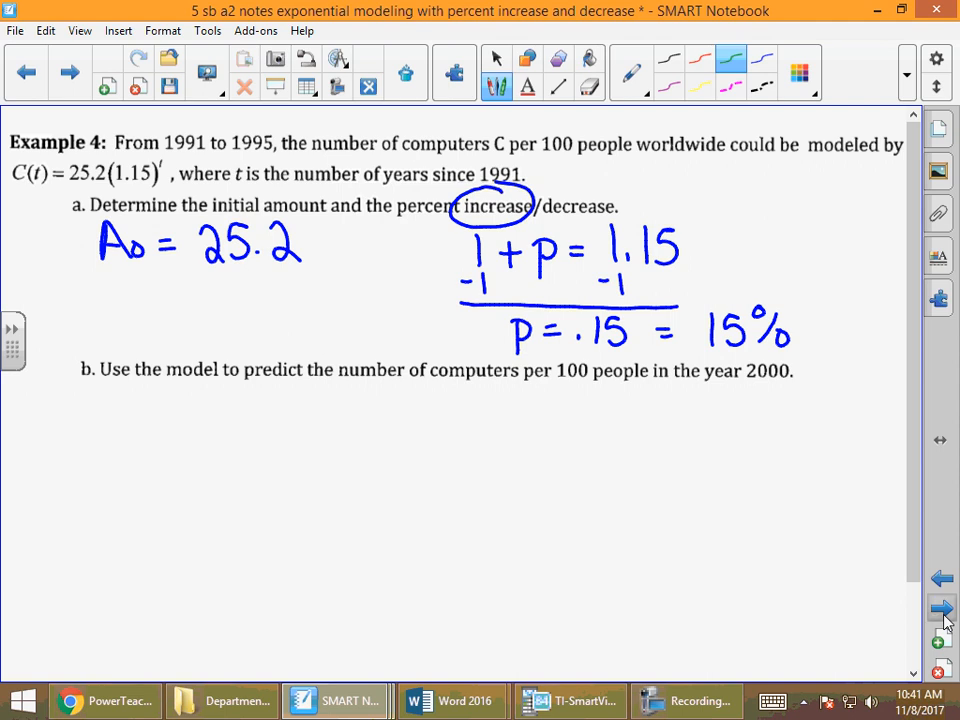
pyautogui.moveTo(222, 183); pyautogui.dragTo(551, 182)
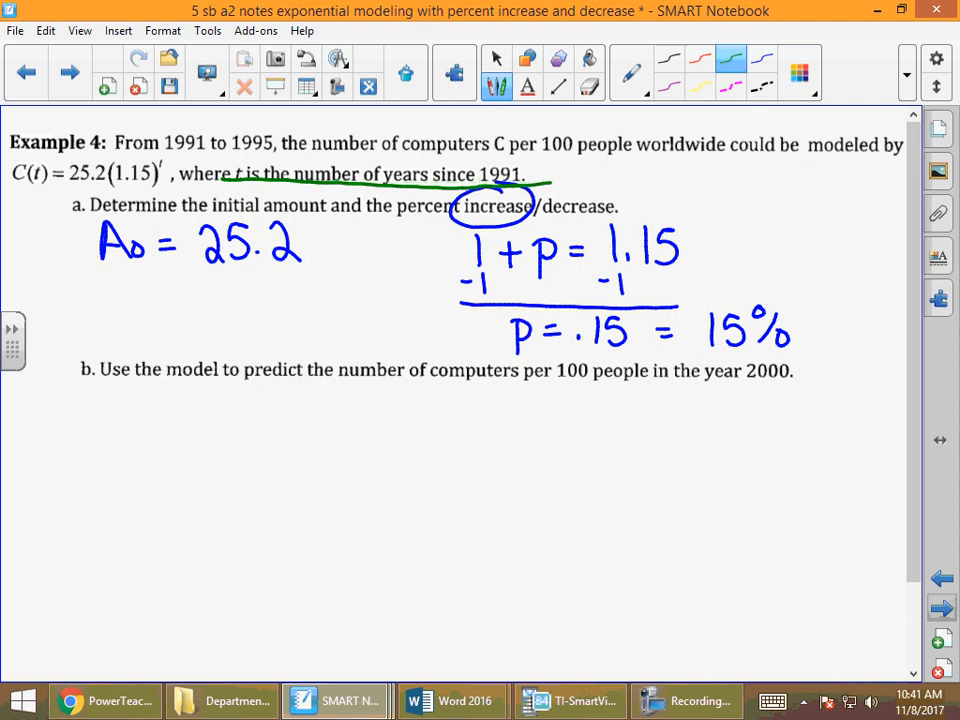
pyautogui.moveTo(738, 398)
pyautogui.mouseDown()
pyautogui.moveTo(743, 442)
pyautogui.moveTo(750, 416)
pyautogui.mouseUp()
pyautogui.moveTo(753, 416); pyautogui.dragTo(762, 425)
pyautogui.moveTo(800, 400)
pyautogui.mouseDown()
pyautogui.moveTo(790, 420)
pyautogui.moveTo(801, 450)
pyautogui.mouseUp()
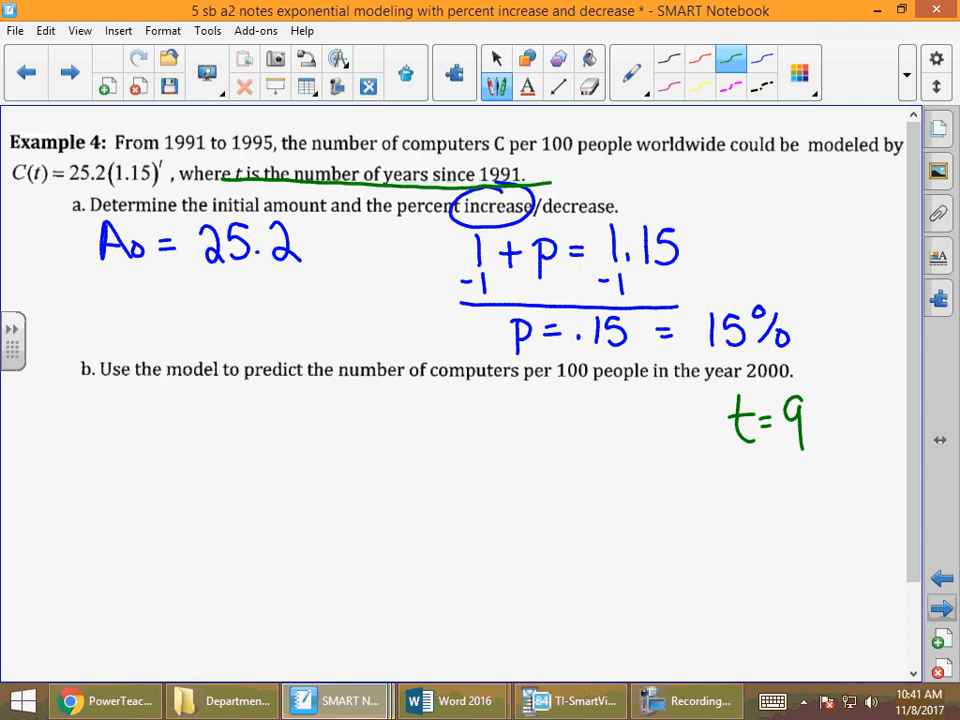
pyautogui.moveTo(251, 402); pyautogui.dragTo(278, 430)
pyautogui.moveTo(282, 395)
pyautogui.mouseDown()
pyautogui.moveTo(322, 397)
pyautogui.moveTo(342, 437)
pyautogui.mouseUp()
pyautogui.click(301, 430)
pyautogui.moveTo(366, 384)
pyautogui.mouseDown()
pyautogui.moveTo(360, 440)
pyautogui.moveTo(378, 437)
pyautogui.mouseUp()
pyautogui.click(396, 433)
pyautogui.moveTo(418, 396)
pyautogui.mouseDown()
pyautogui.moveTo(418, 436)
pyautogui.moveTo(430, 437)
pyautogui.moveTo(451, 394)
pyautogui.moveTo(462, 452)
pyautogui.mouseUp()
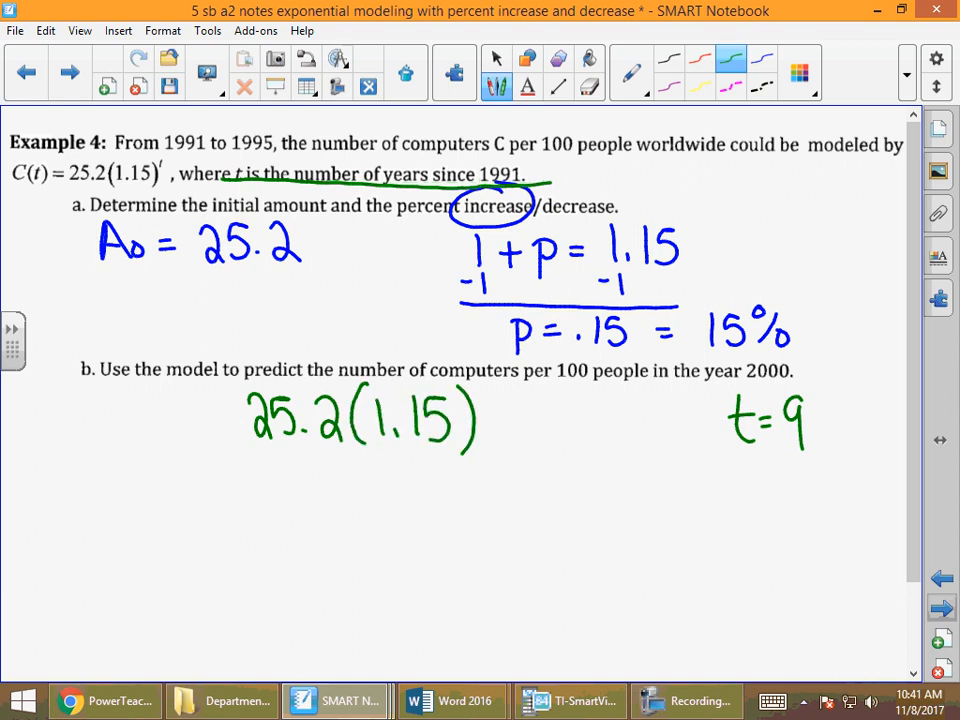
pyautogui.moveTo(490, 386)
pyautogui.mouseDown()
pyautogui.moveTo(481, 392)
pyautogui.moveTo(490, 410)
pyautogui.mouseUp()
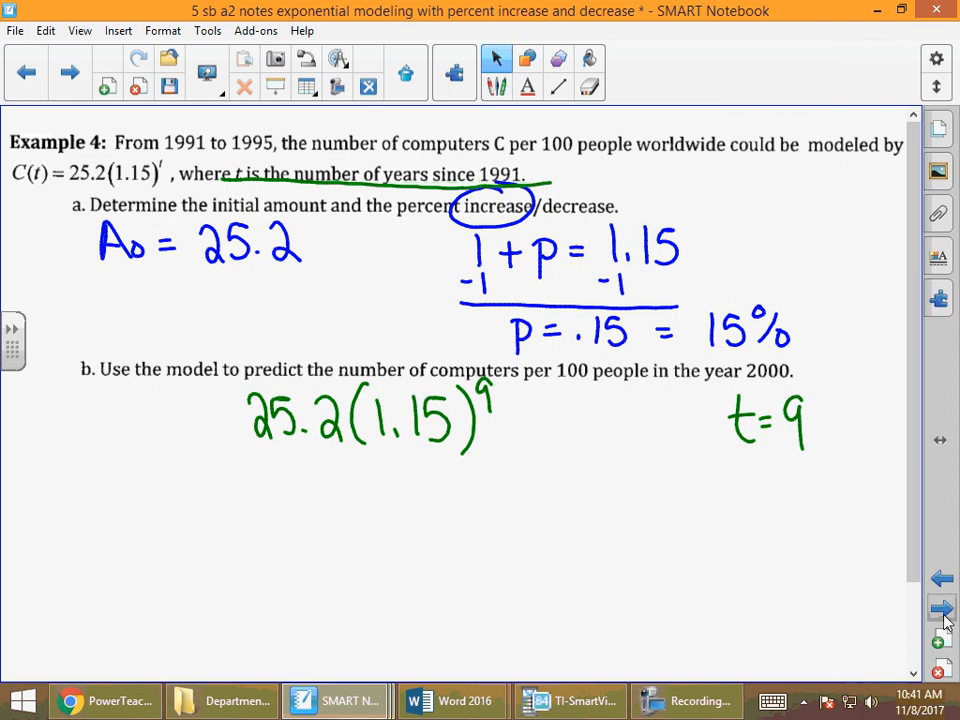
# Step: On the TI-SmartView calculator, evaluate 25.2·1.15^10 as a first attempt at part b
pyautogui.click(575, 700)
pyautogui.click(777, 471)
pyautogui.click(777, 434)
pyautogui.click(777, 509)
pyautogui.click(777, 471)
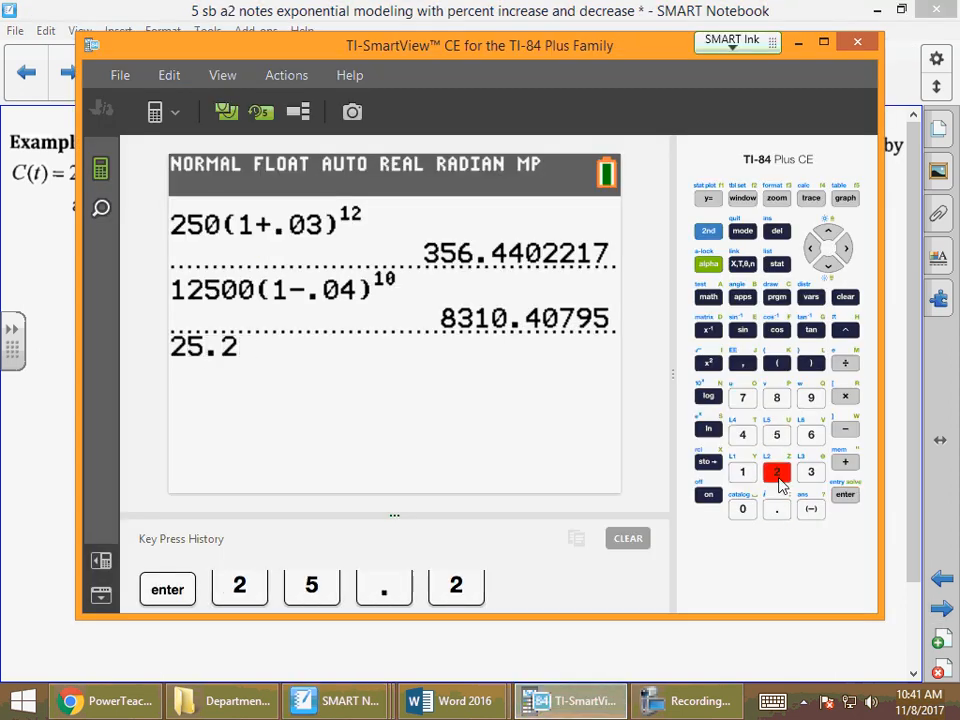
pyautogui.click(845, 398)
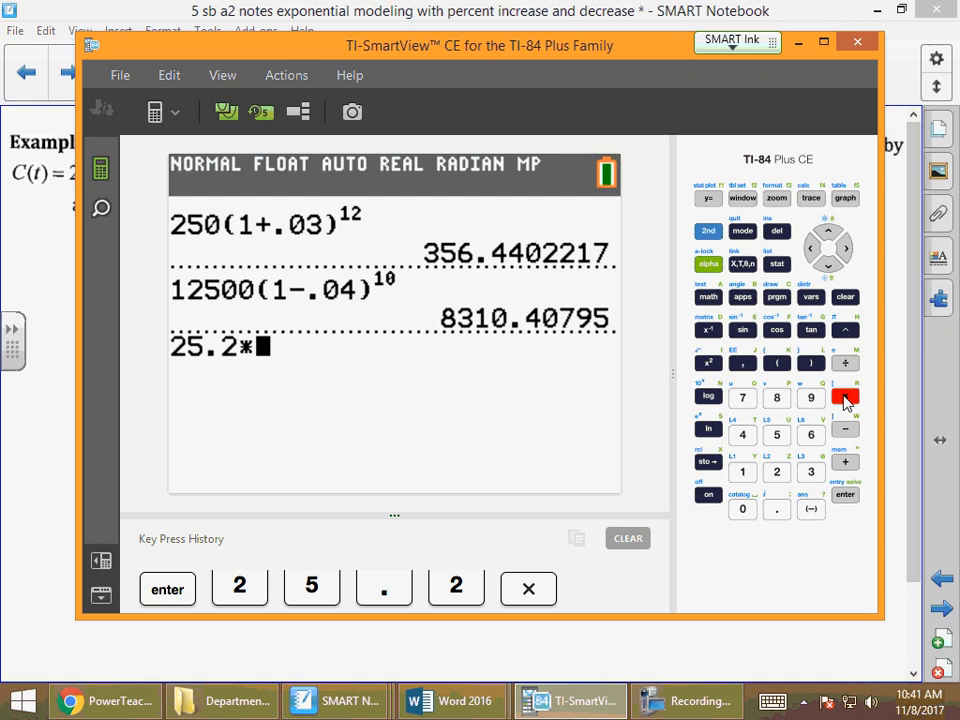
pyautogui.click(742, 471)
pyautogui.click(777, 509)
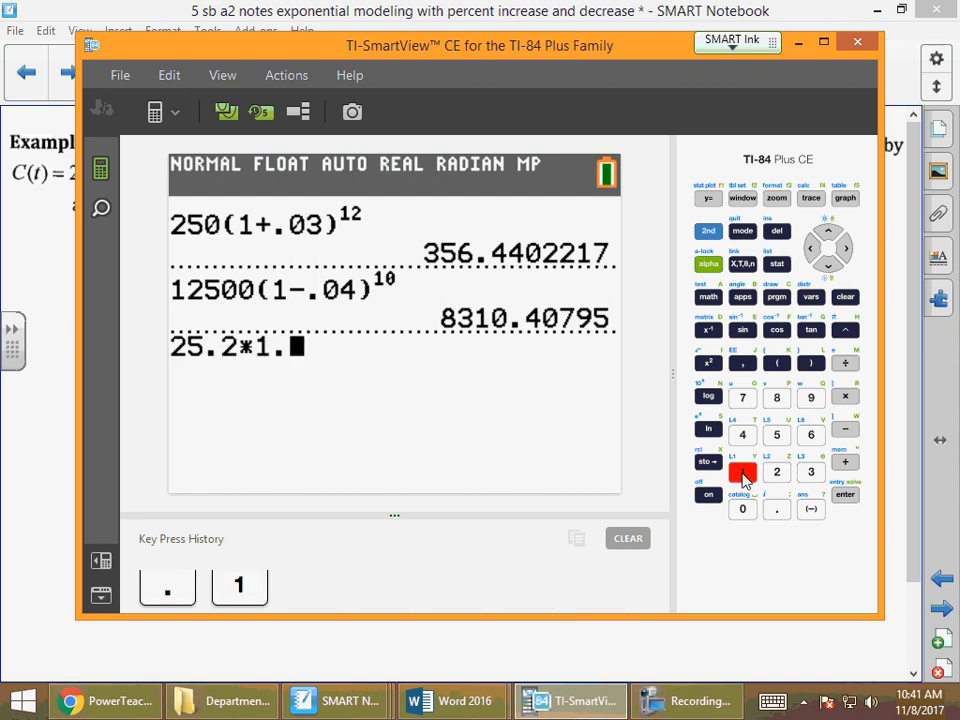
pyautogui.click(777, 434)
pyautogui.click(845, 332)
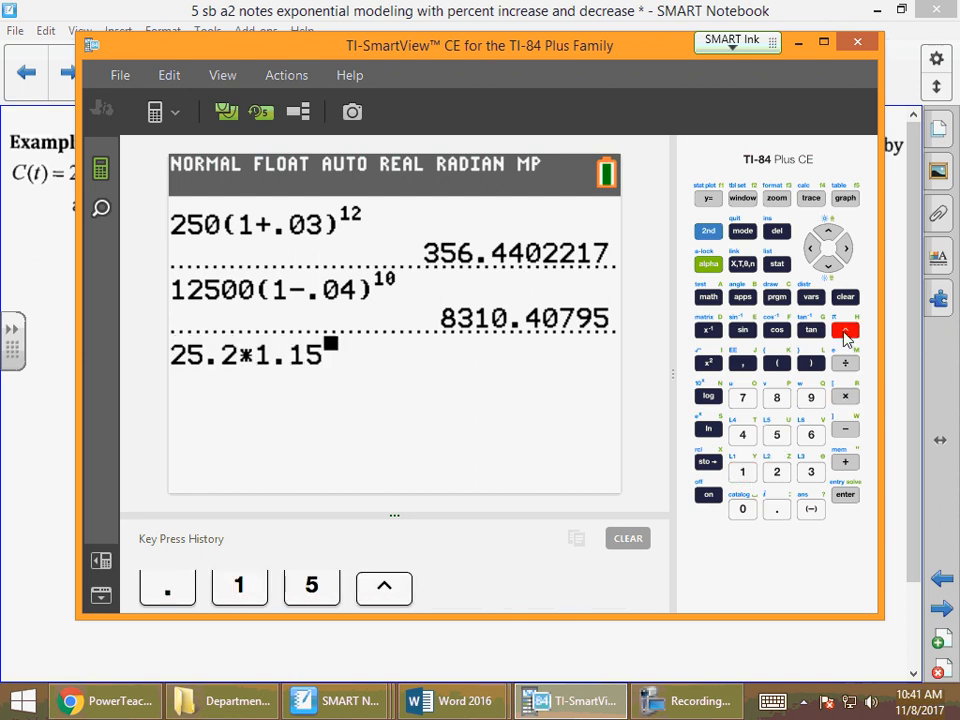
pyautogui.click(742, 471)
pyautogui.click(742, 509)
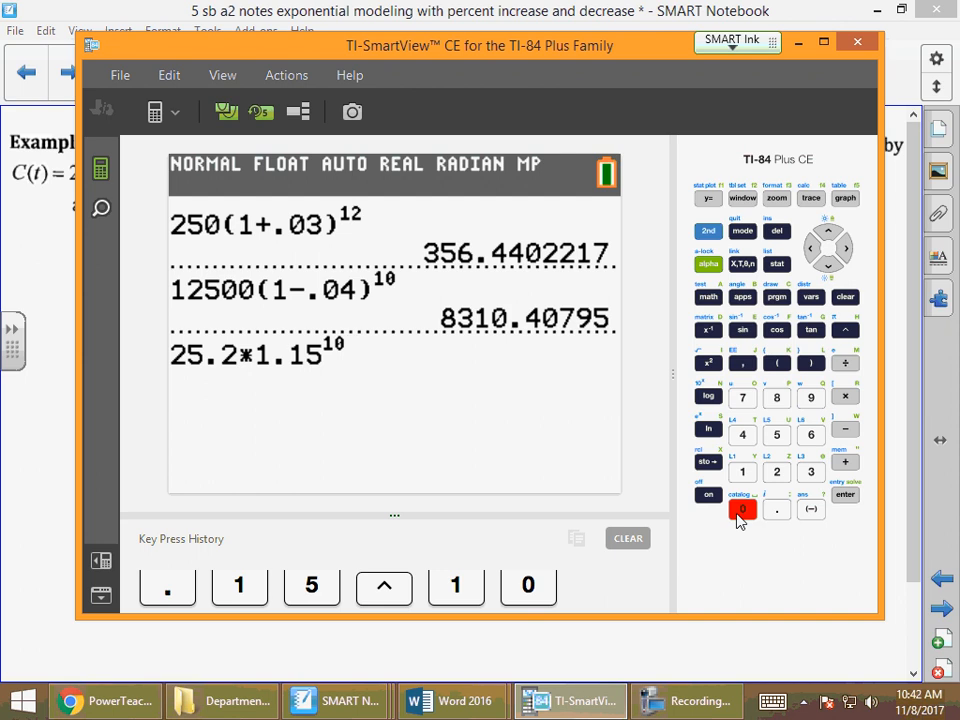
pyautogui.click(845, 495)
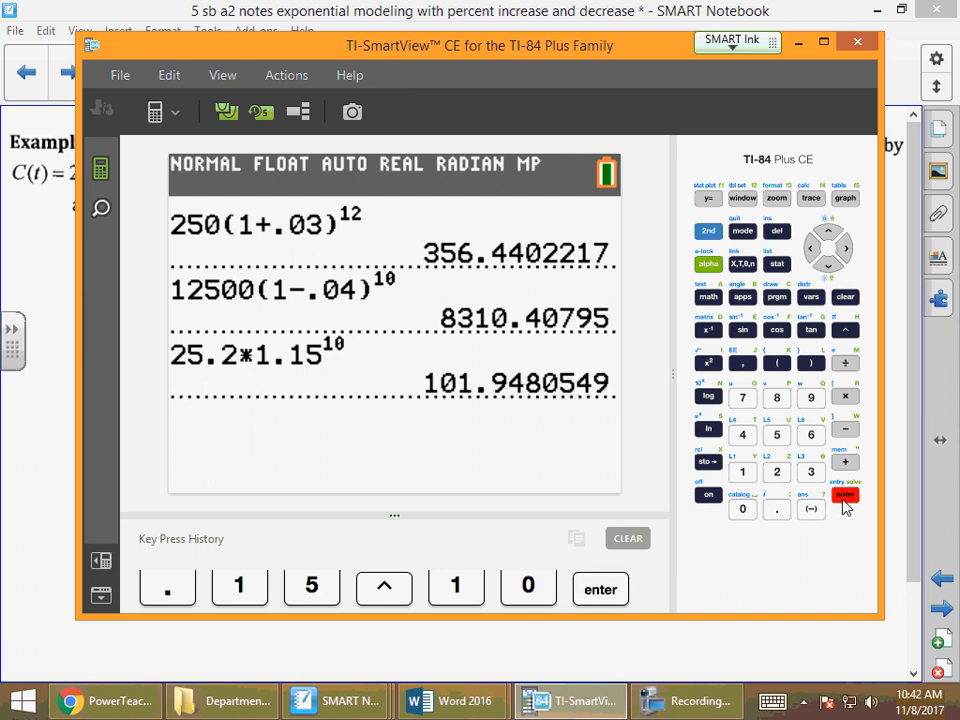
# Step: Re-enter 25.2·1.15^9 and evaluate it to get 88.65048256
pyautogui.click(777, 471)
pyautogui.click(777, 434)
pyautogui.click(777, 509)
pyautogui.click(777, 471)
pyautogui.click(845, 397)
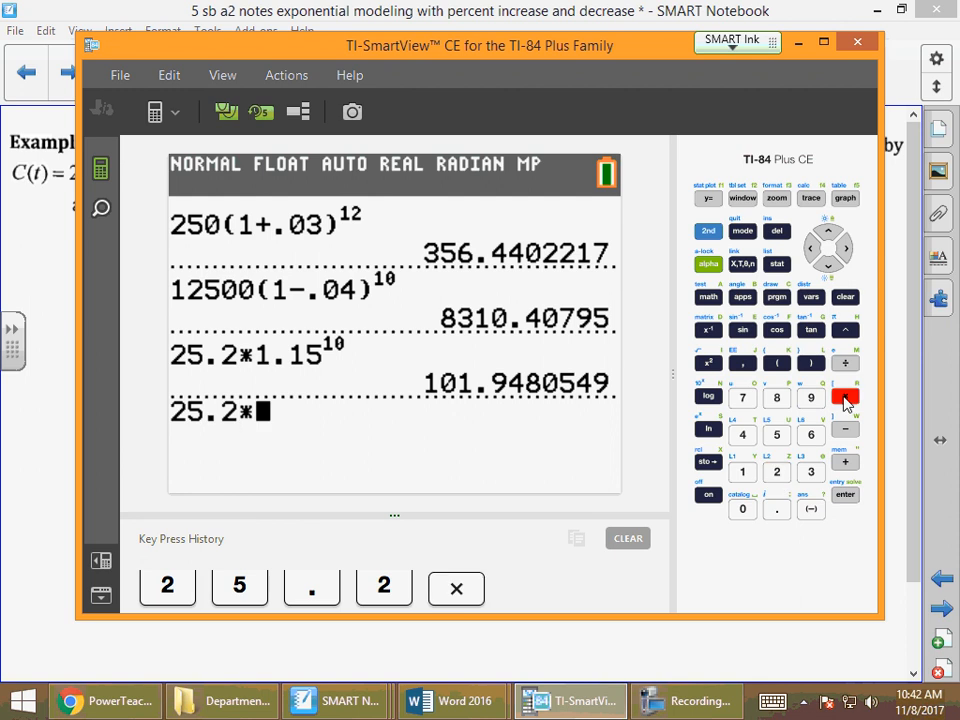
pyautogui.click(742, 471)
pyautogui.click(777, 509)
pyautogui.click(742, 471)
pyautogui.click(777, 434)
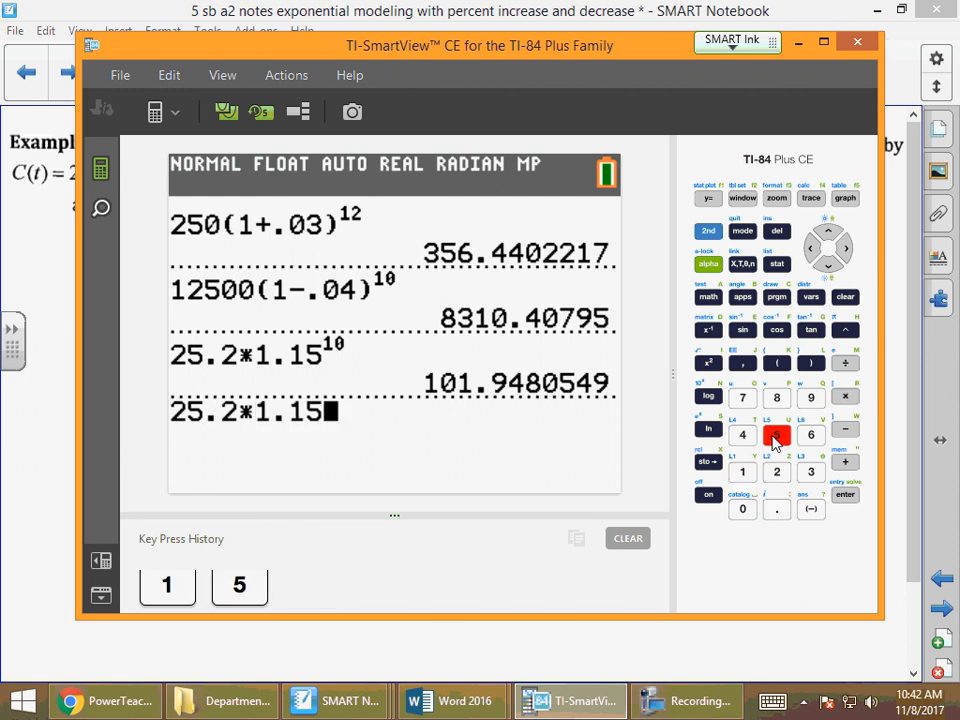
pyautogui.click(845, 330)
pyautogui.click(811, 398)
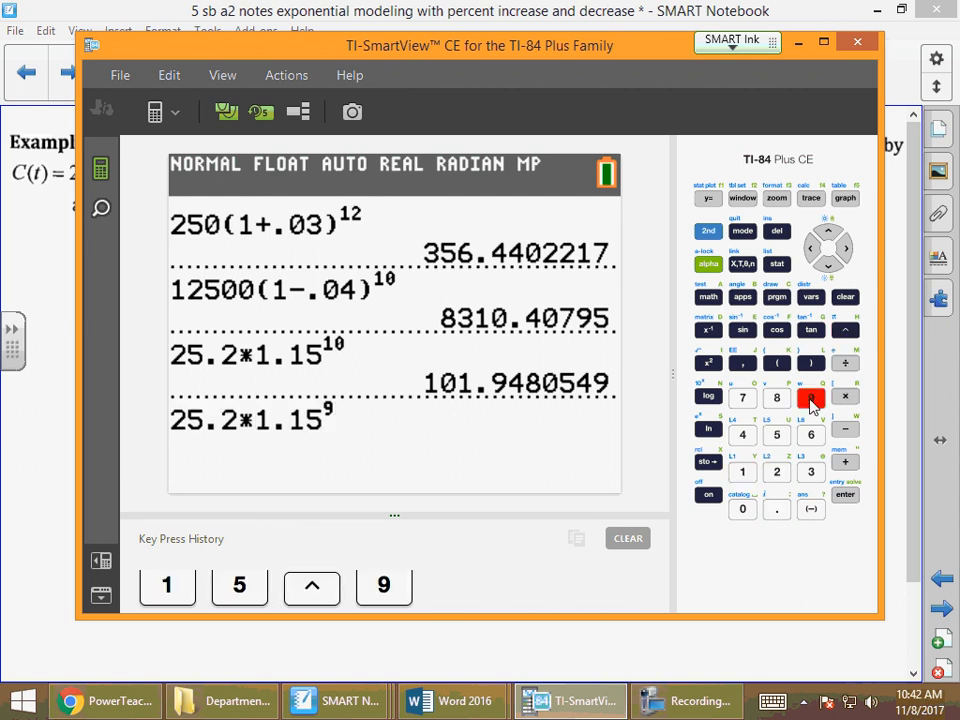
pyautogui.click(845, 500)
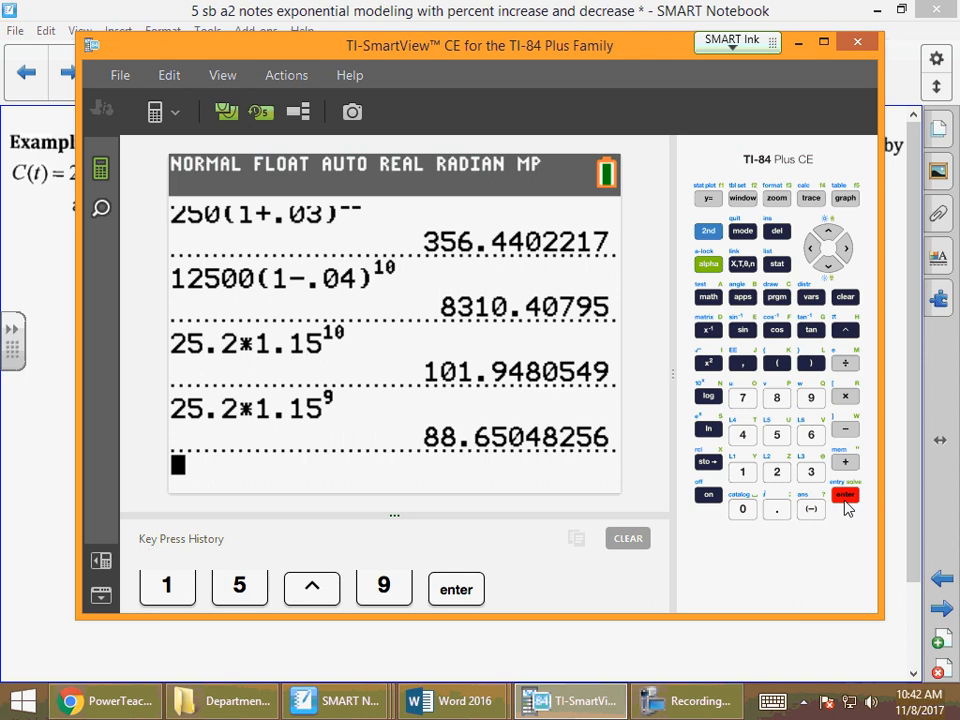
# Step: Back in the Notebook notes, write '= 88 or 89' after 25.2(1.15)^9 for part b
pyautogui.click(605, 647)
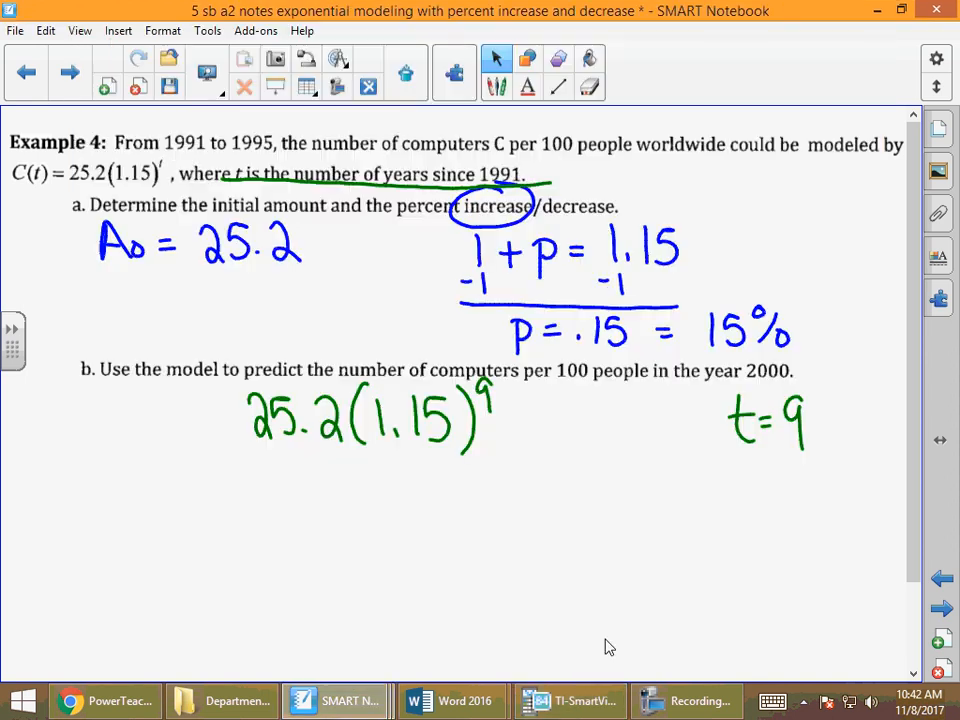
pyautogui.moveTo(513, 413)
pyautogui.mouseDown()
pyautogui.moveTo(534, 412)
pyautogui.moveTo(535, 428)
pyautogui.moveTo(578, 407)
pyautogui.moveTo(596, 440)
pyautogui.moveTo(606, 405)
pyautogui.mouseUp()
pyautogui.moveTo(568, 474)
pyautogui.mouseDown()
pyautogui.moveTo(592, 490)
pyautogui.moveTo(566, 528)
pyautogui.moveTo(577, 522)
pyautogui.moveTo(600, 575)
pyautogui.mouseUp()
pyautogui.click(700, 704)
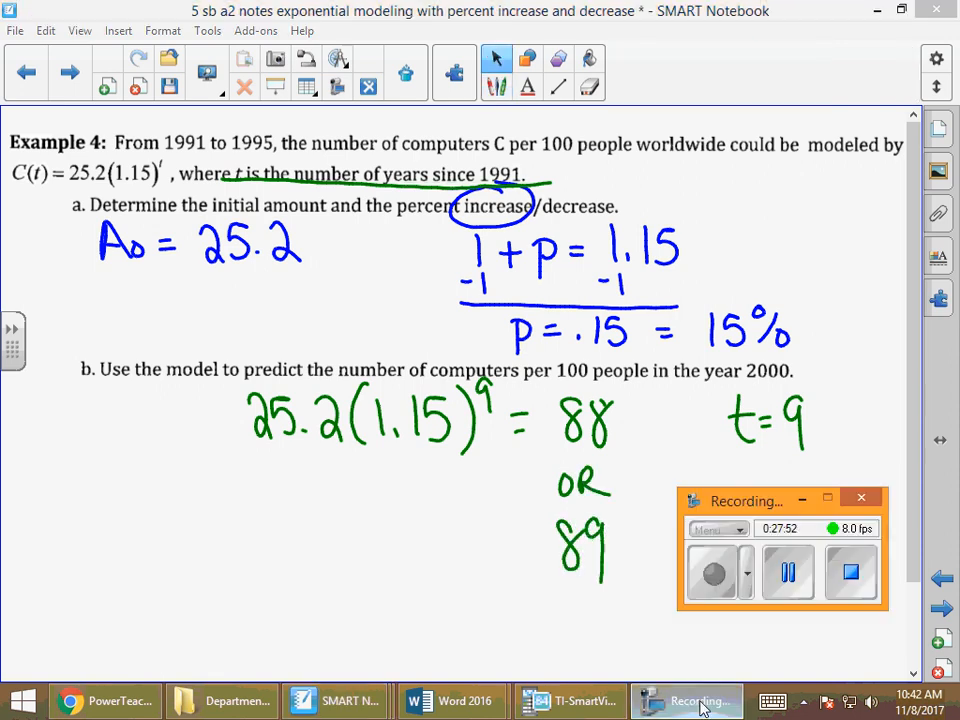